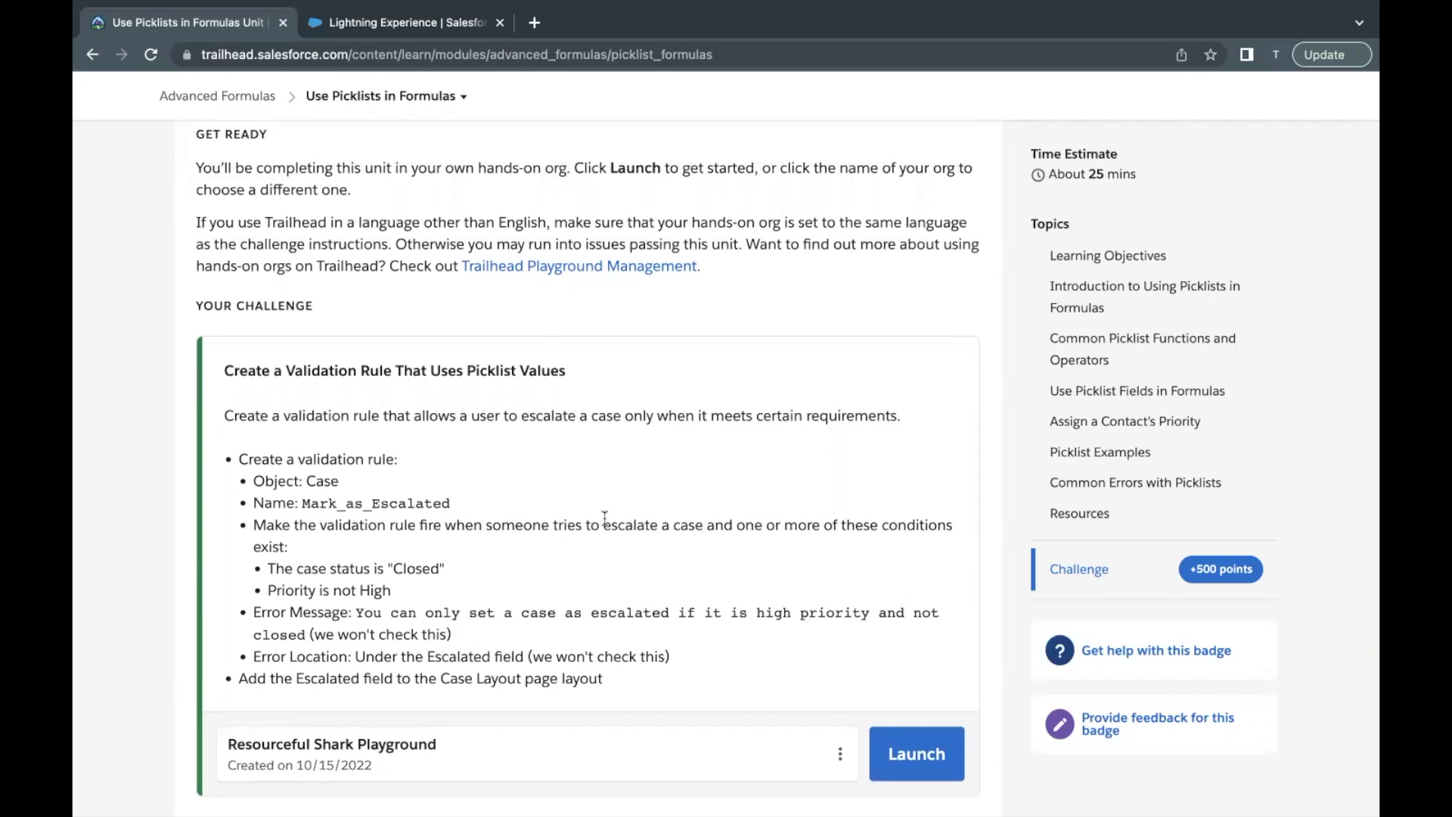
Step: Review the challenge's requirements for the Case validation rule, including the escalation trigger, status and priority conditions, and error message
{"action": "left_click_drag", "start_coordinate": [605, 521], "coordinate": [708, 522]}
{"action": "left_click", "coordinate": [708, 521]}
{"action": "scroll", "coordinate": [595, 538], "scroll_direction": "down", "scroll_amount": 1}
{"action": "left_click_drag", "start_coordinate": [274, 527], "coordinate": [435, 530]}
{"action": "left_click", "coordinate": [435, 529]}
{"action": "left_click_drag", "start_coordinate": [301, 552], "coordinate": [382, 552]}
{"action": "left_click", "coordinate": [416, 557]}
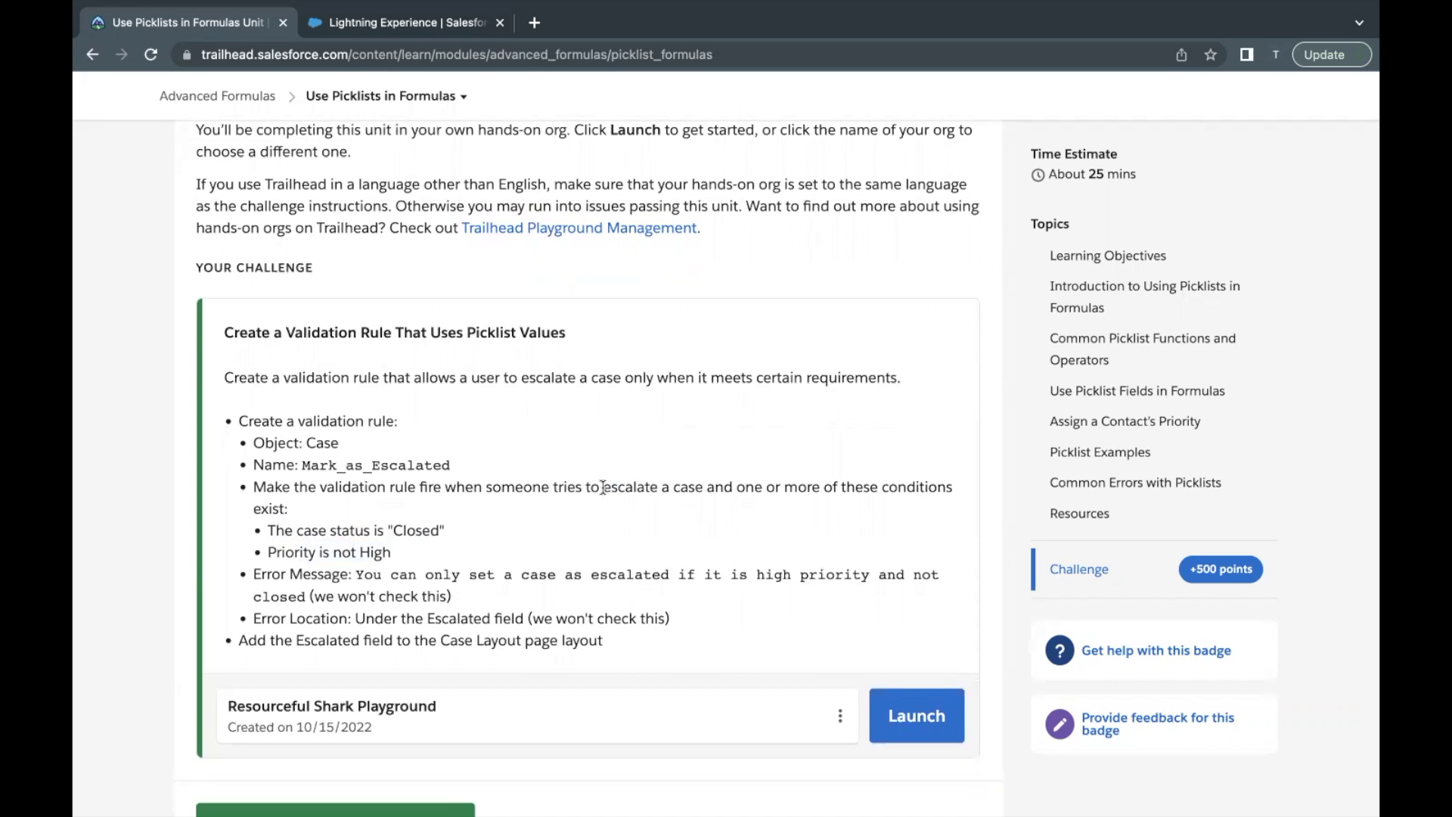
{"action": "left_click_drag", "start_coordinate": [603, 489], "coordinate": [686, 482]}
{"action": "left_click", "coordinate": [686, 482]}
{"action": "left_click_drag", "start_coordinate": [326, 529], "coordinate": [443, 527]}
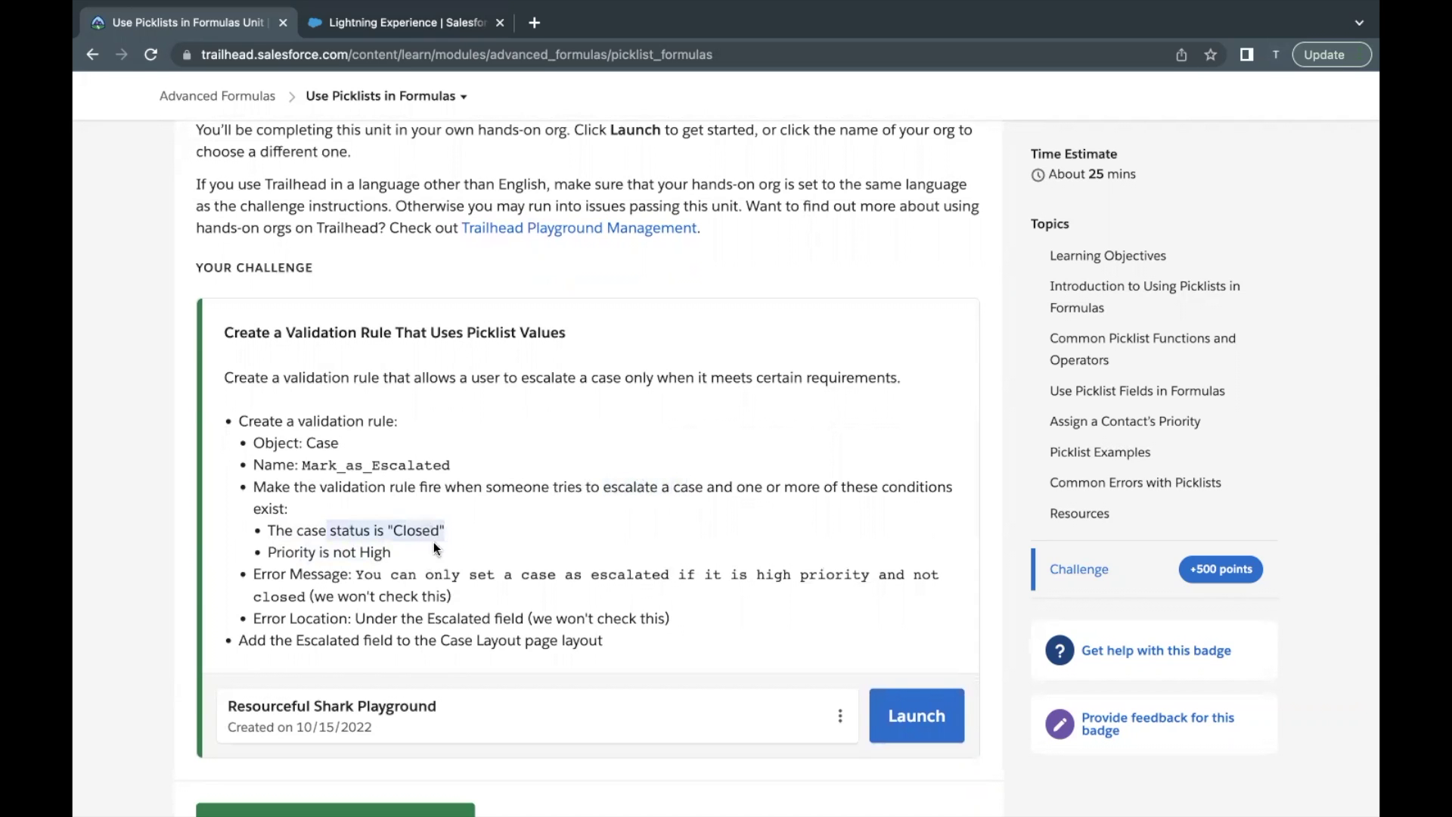
{"action": "left_click_drag", "start_coordinate": [355, 574], "coordinate": [499, 572]}
{"action": "left_click", "coordinate": [615, 546]}
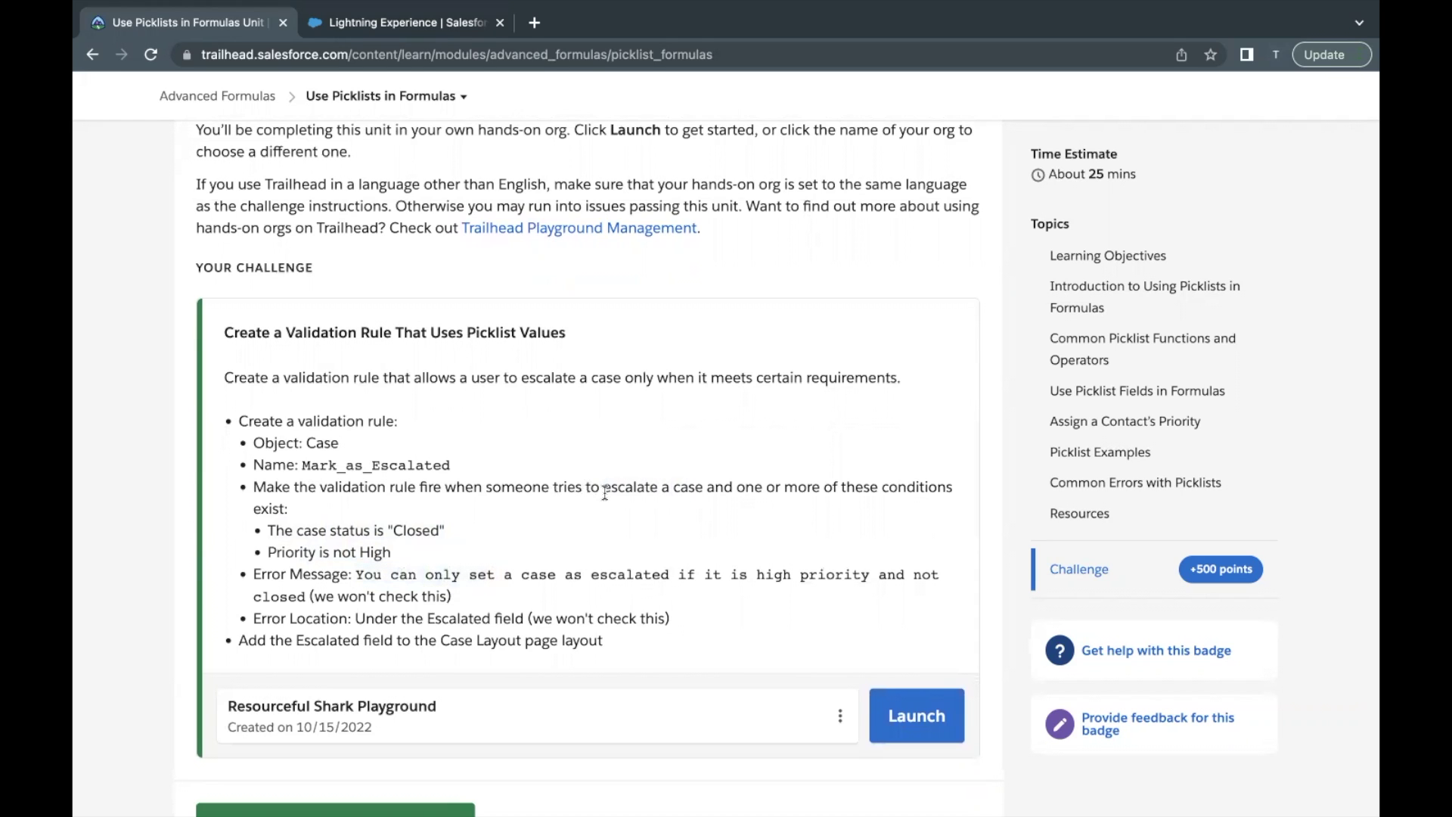
{"action": "left_click_drag", "start_coordinate": [605, 492], "coordinate": [649, 492]}
{"action": "left_click", "coordinate": [644, 493]}
{"action": "left_click_drag", "start_coordinate": [336, 556], "coordinate": [380, 556]}
Step: Switch to the Trailhead Playground org and open the Object Manager in Setup
{"action": "left_click", "coordinate": [400, 23]}
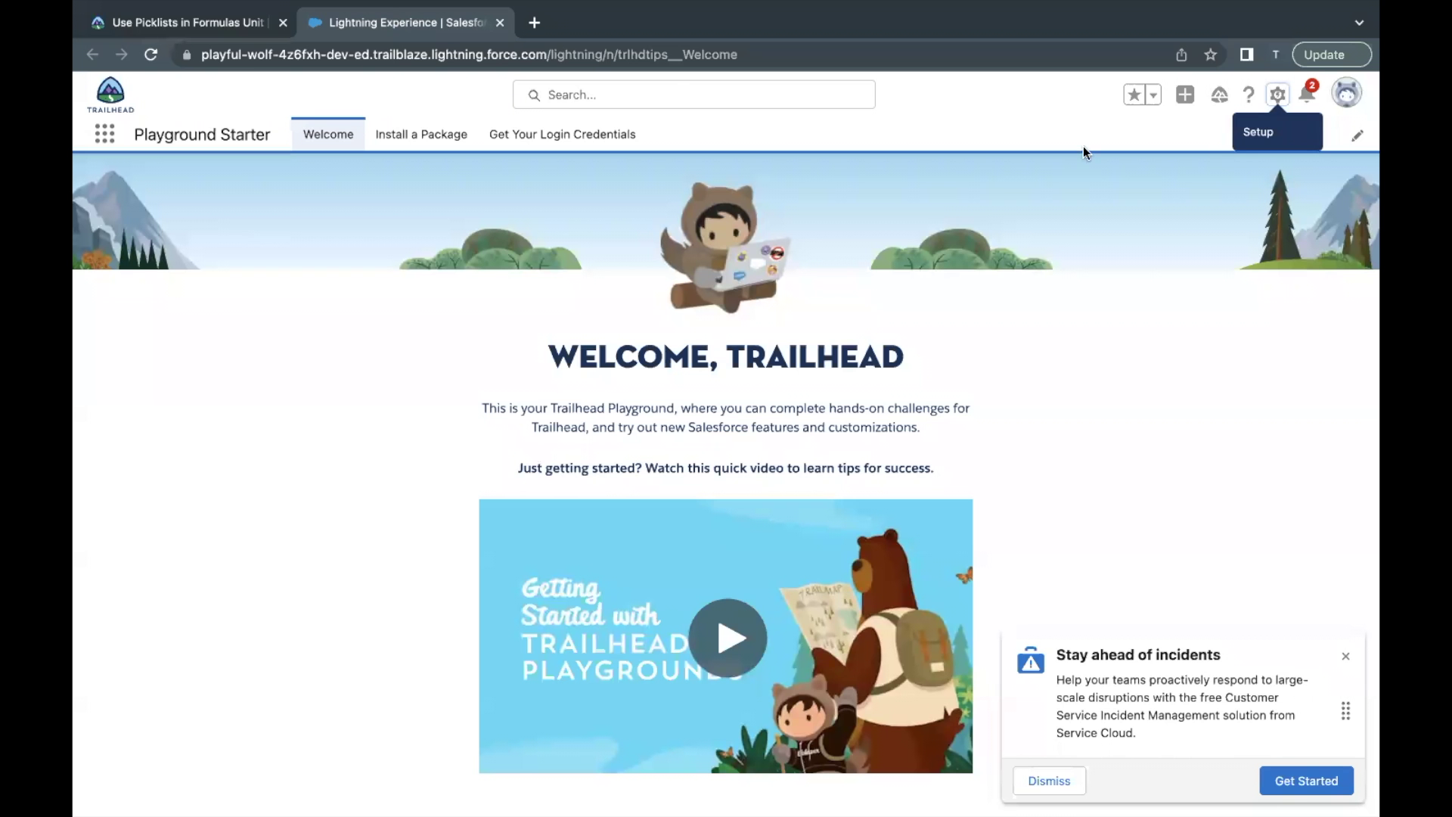
{"action": "left_click", "coordinate": [1275, 94]}
{"action": "left_click", "coordinate": [1208, 142]}
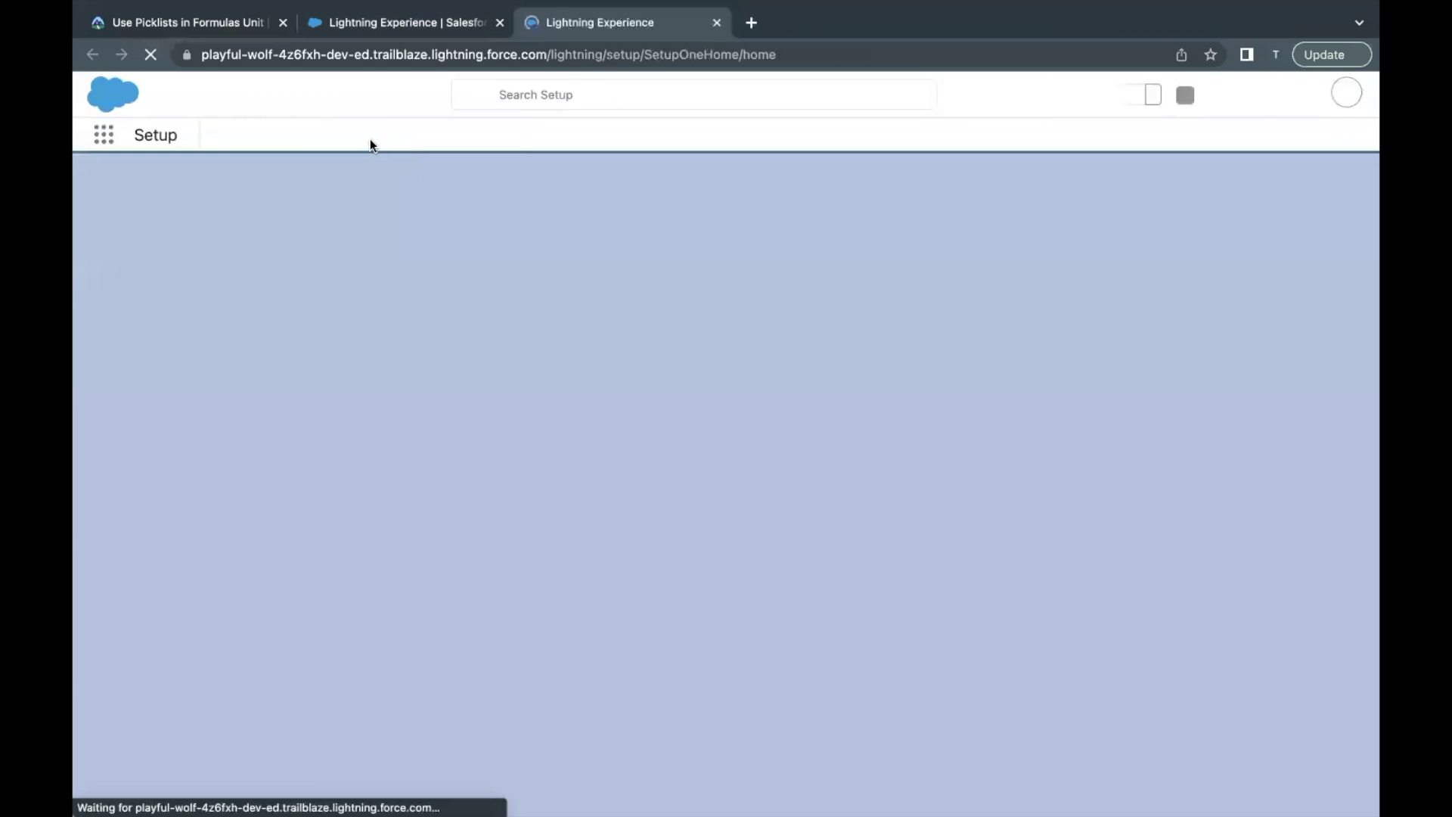
{"action": "left_click", "coordinate": [333, 138]}
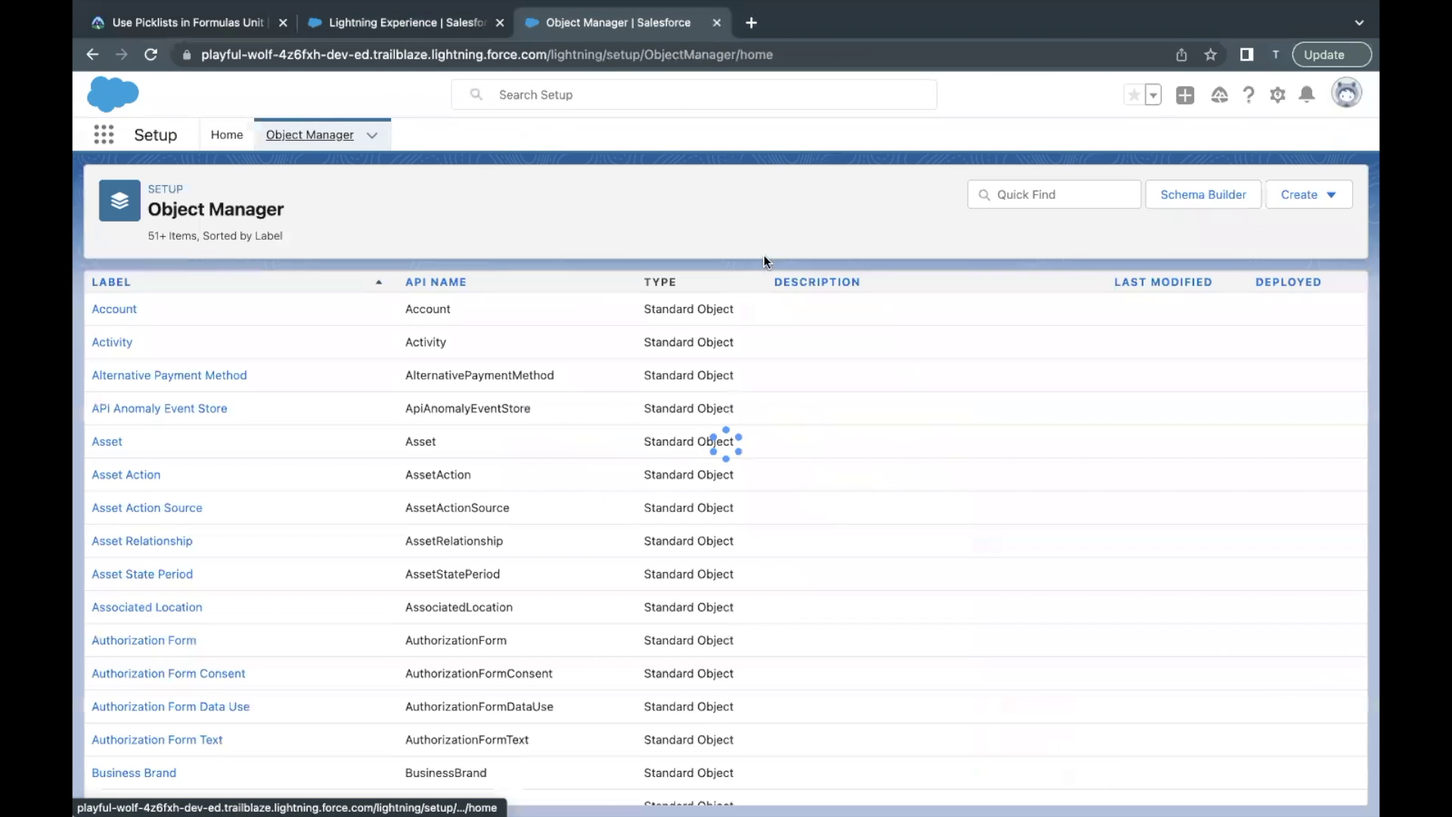
Step: Find the Case object by searching for "case" and start a new validation rule on it
{"action": "left_click", "coordinate": [1036, 194]}
{"action": "type", "text": "case"}
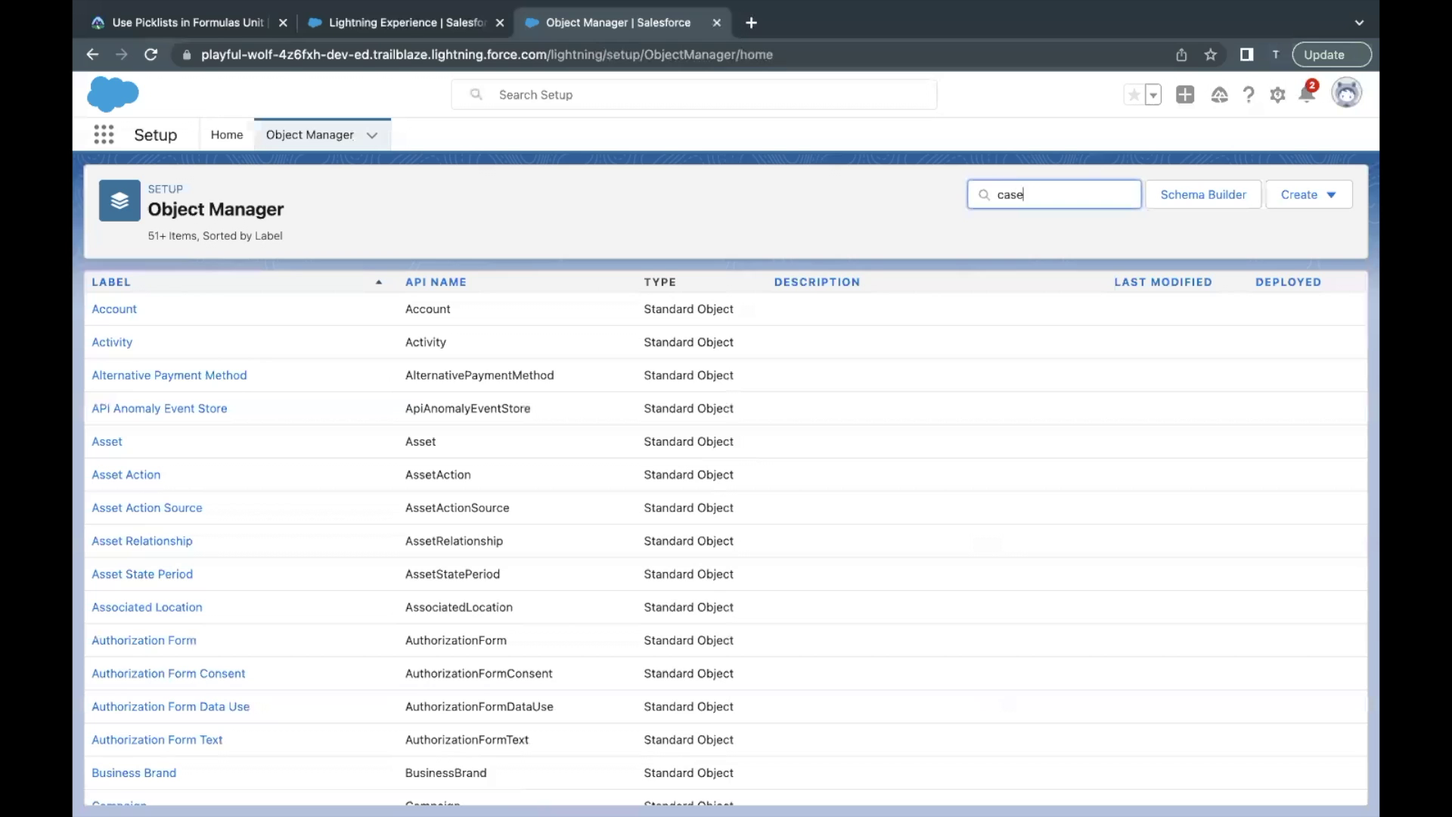
{"action": "left_click", "coordinate": [96, 300]}
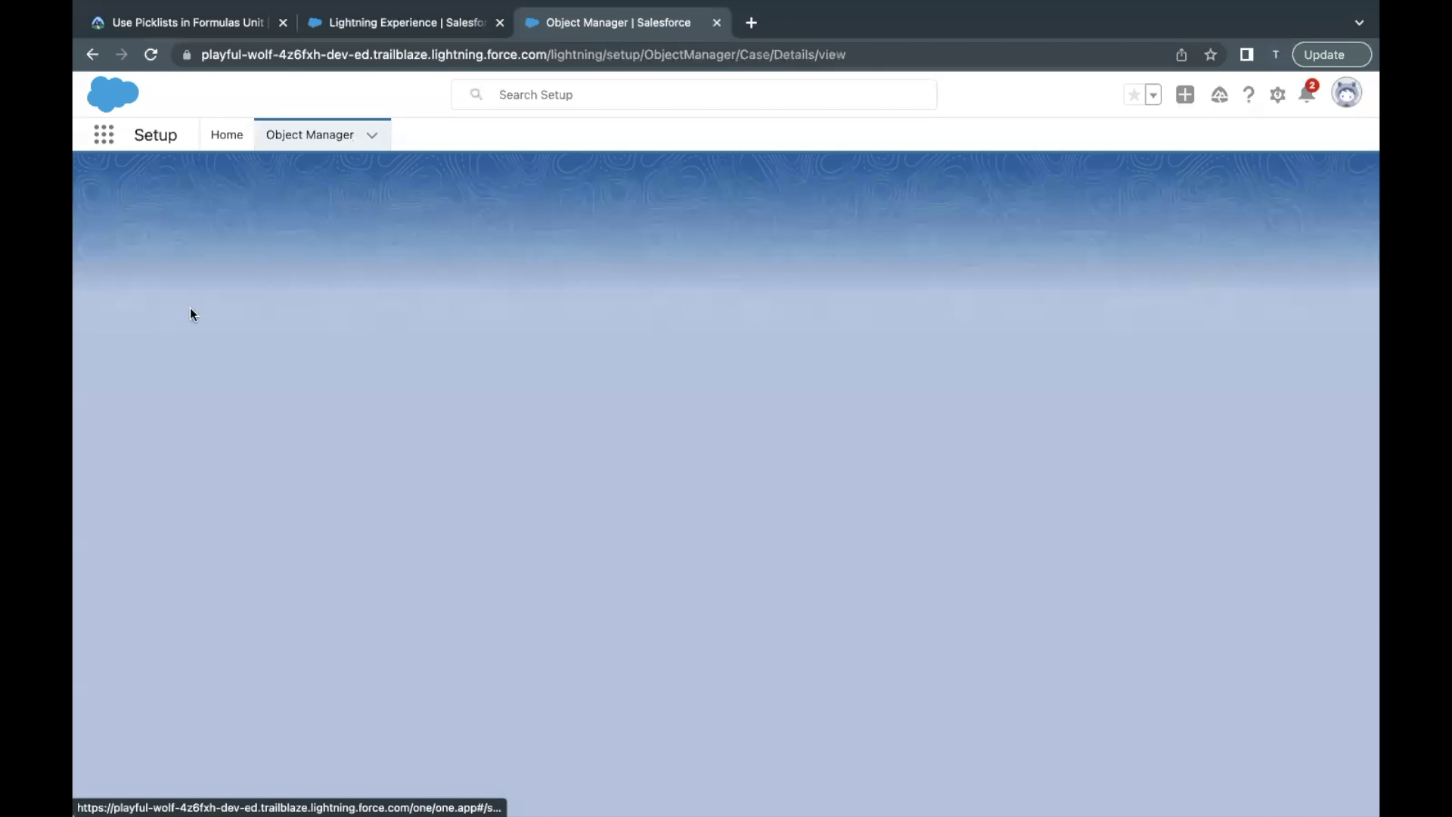
{"action": "scroll", "coordinate": [163, 555], "scroll_direction": "down", "scroll_amount": 2}
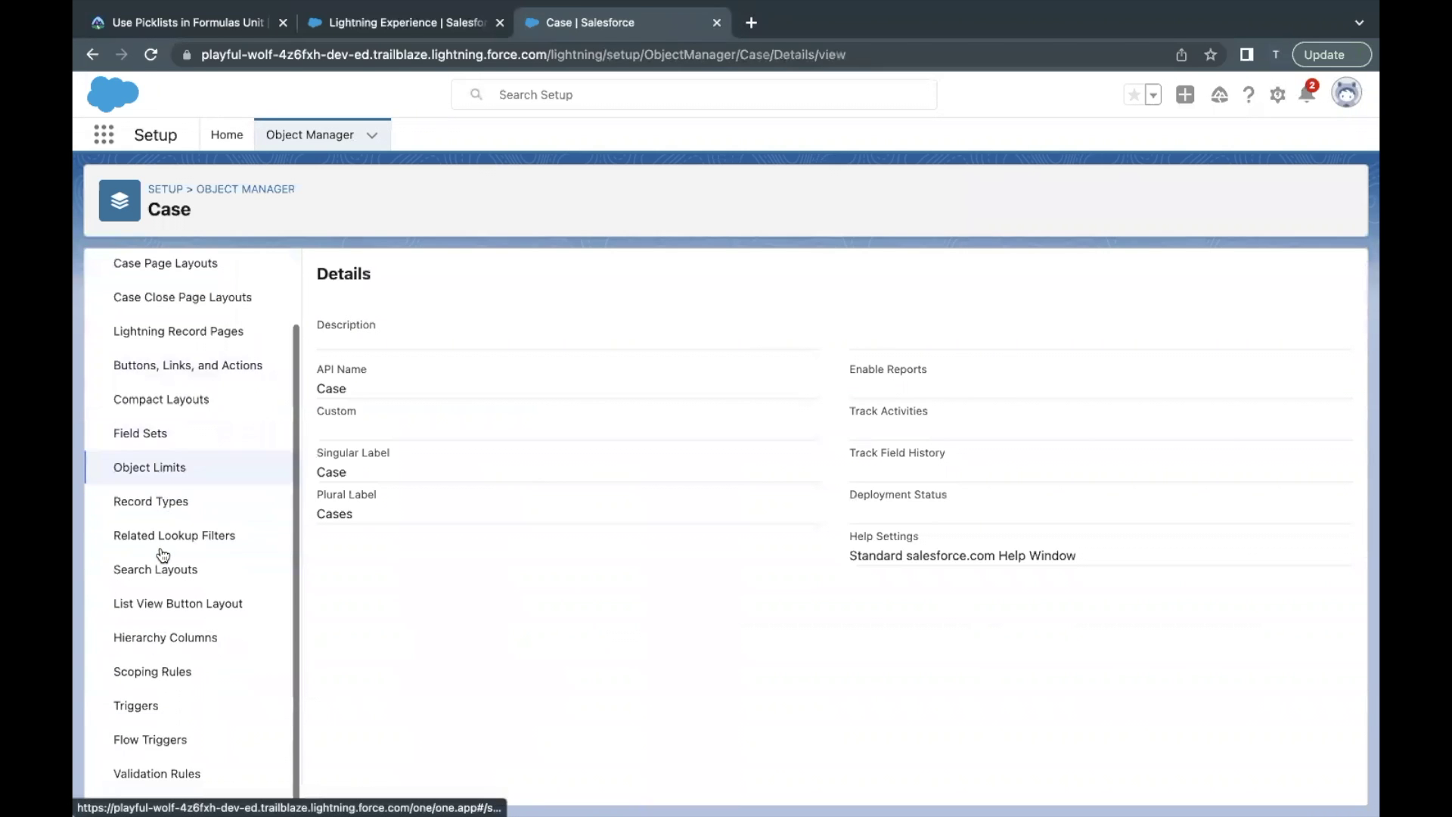
{"action": "left_click", "coordinate": [181, 772]}
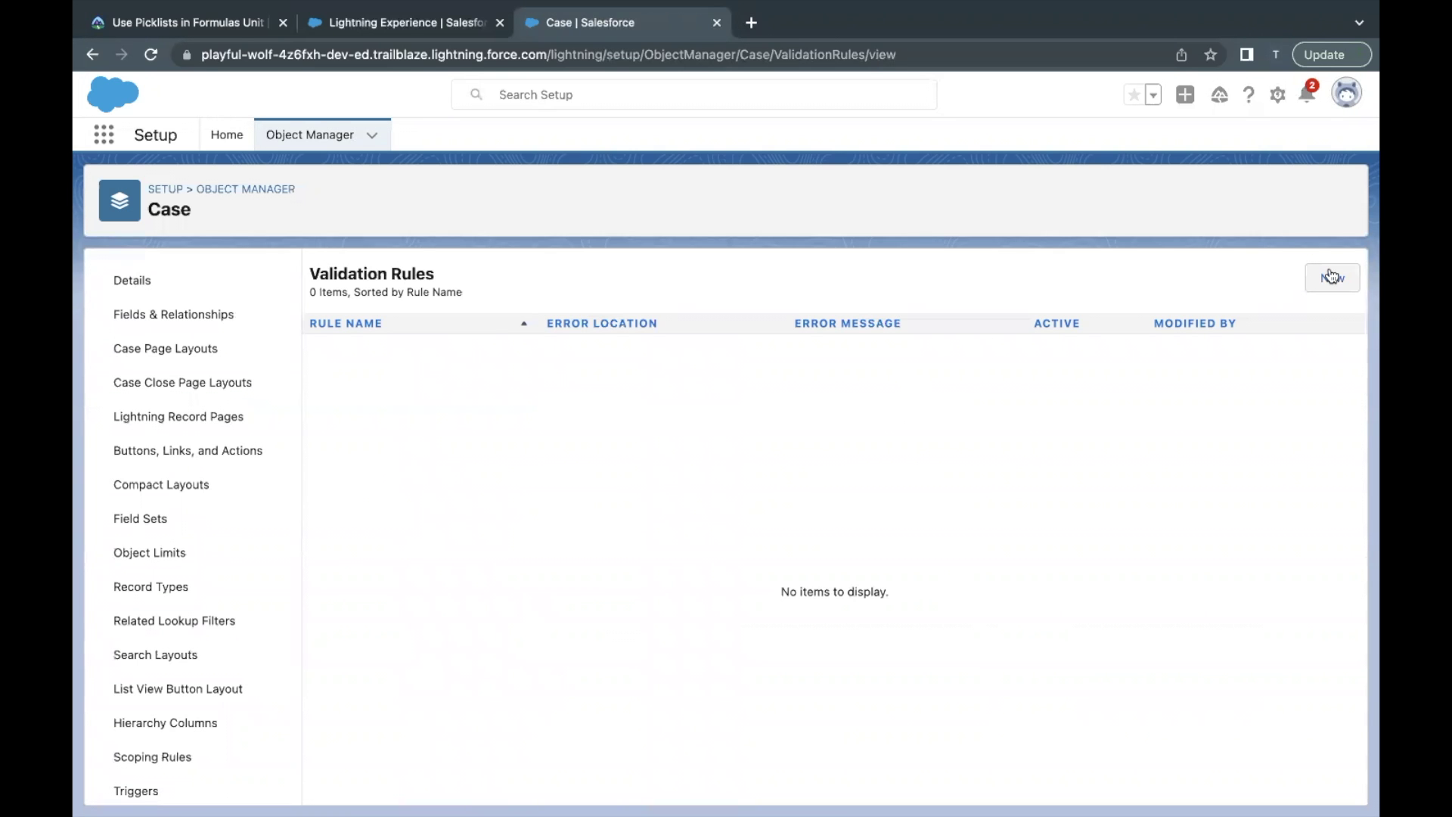
{"action": "left_click", "coordinate": [1331, 276]}
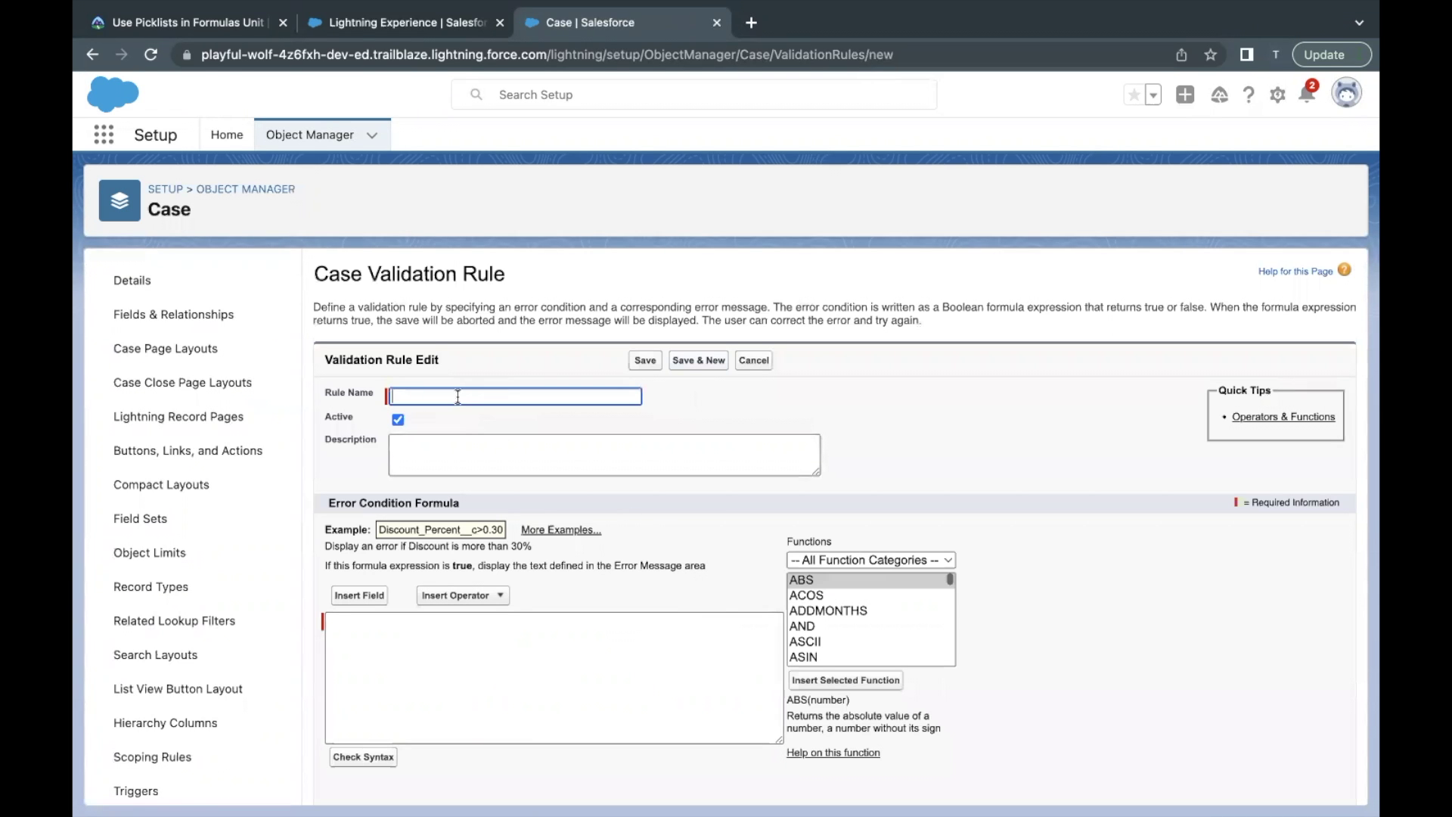
Step: Copy the rule name Mark_as_Escalated from the challenge instructions into the new validation rule's name
{"action": "key", "text": "ctrl+1"}
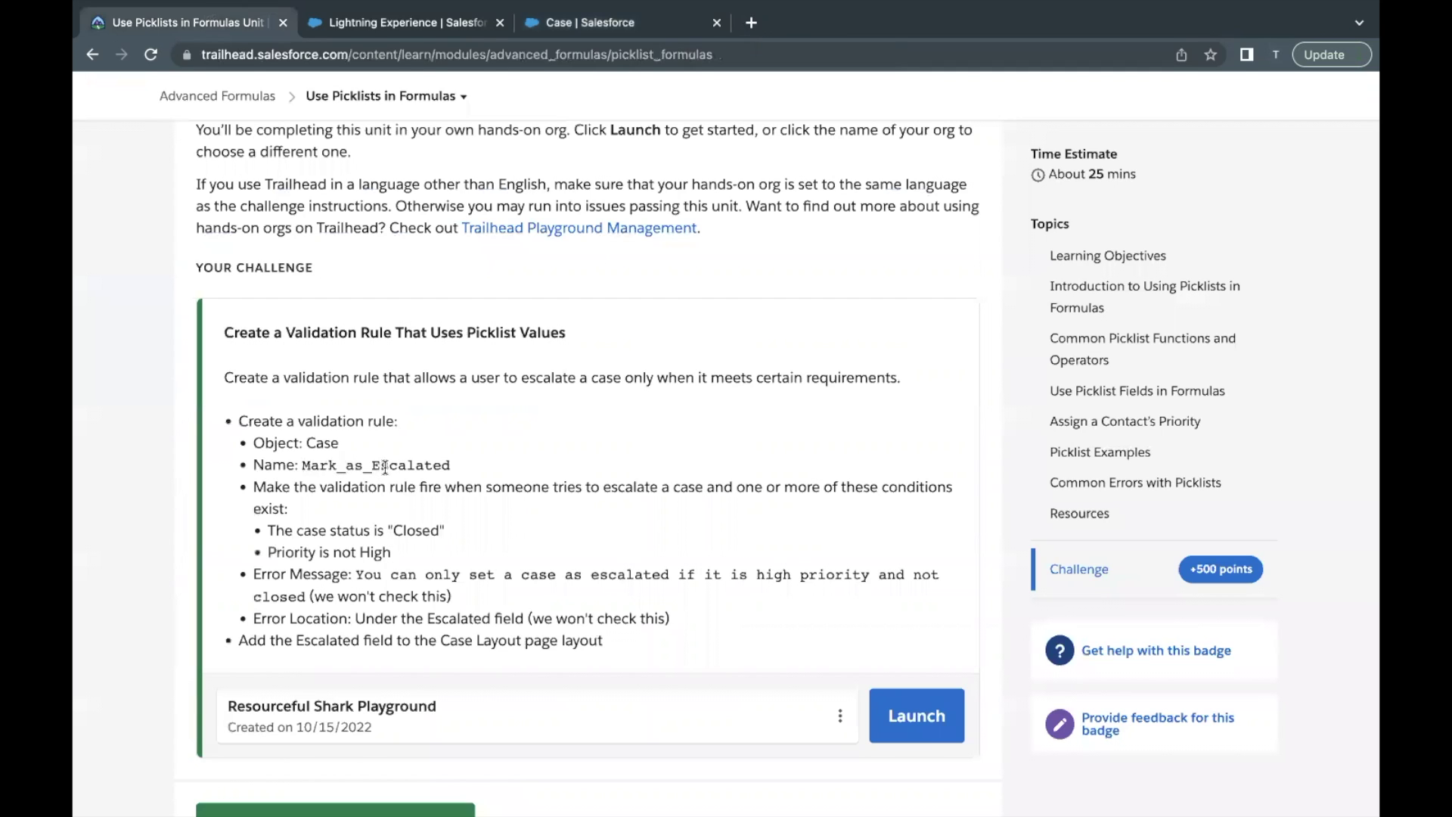
{"action": "left_click_drag", "start_coordinate": [305, 464], "coordinate": [461, 462]}
{"action": "key", "text": "ctrl+c"}
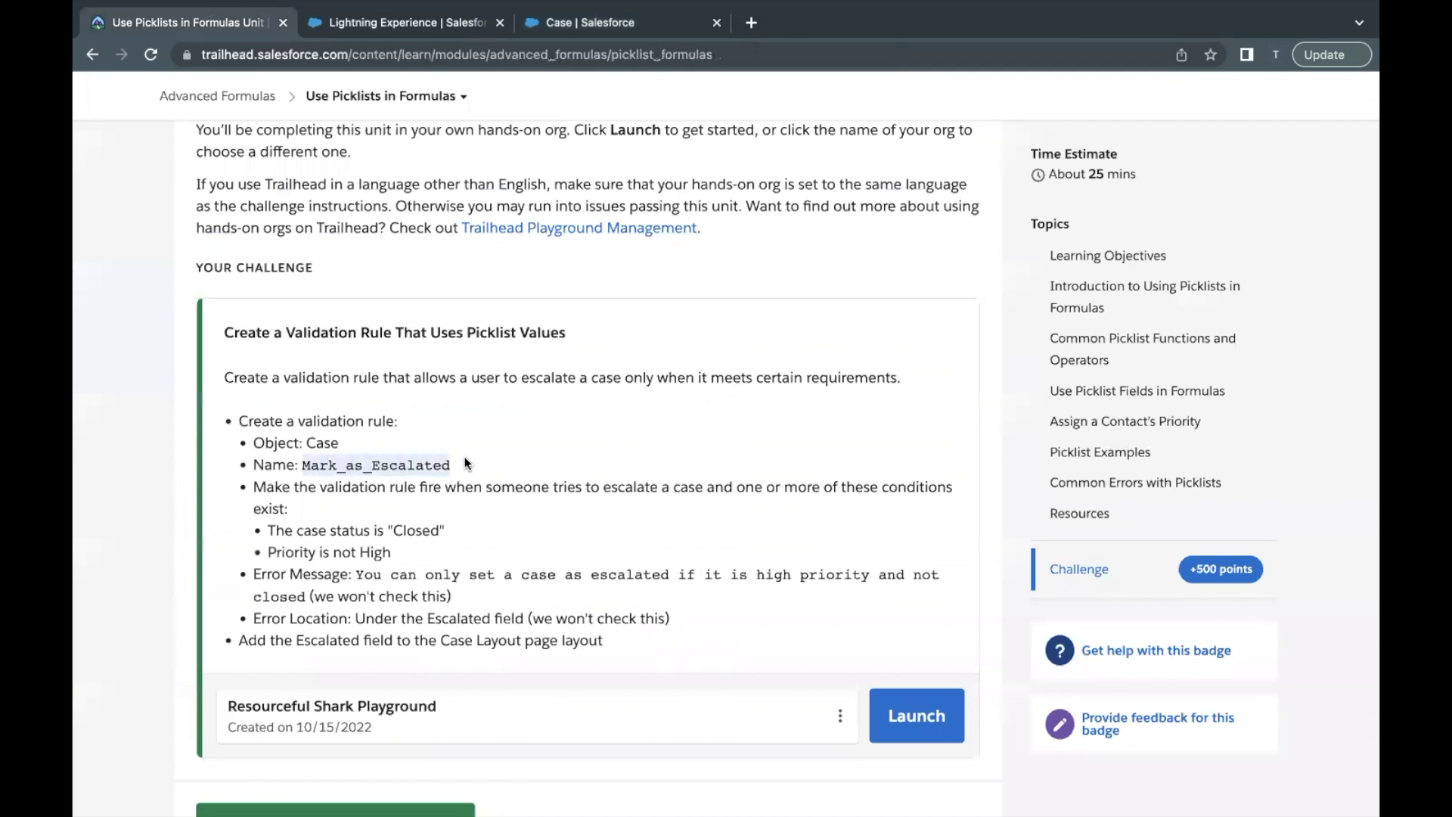
{"action": "left_click", "coordinate": [585, 34]}
{"action": "key", "text": "ctrl+v"}
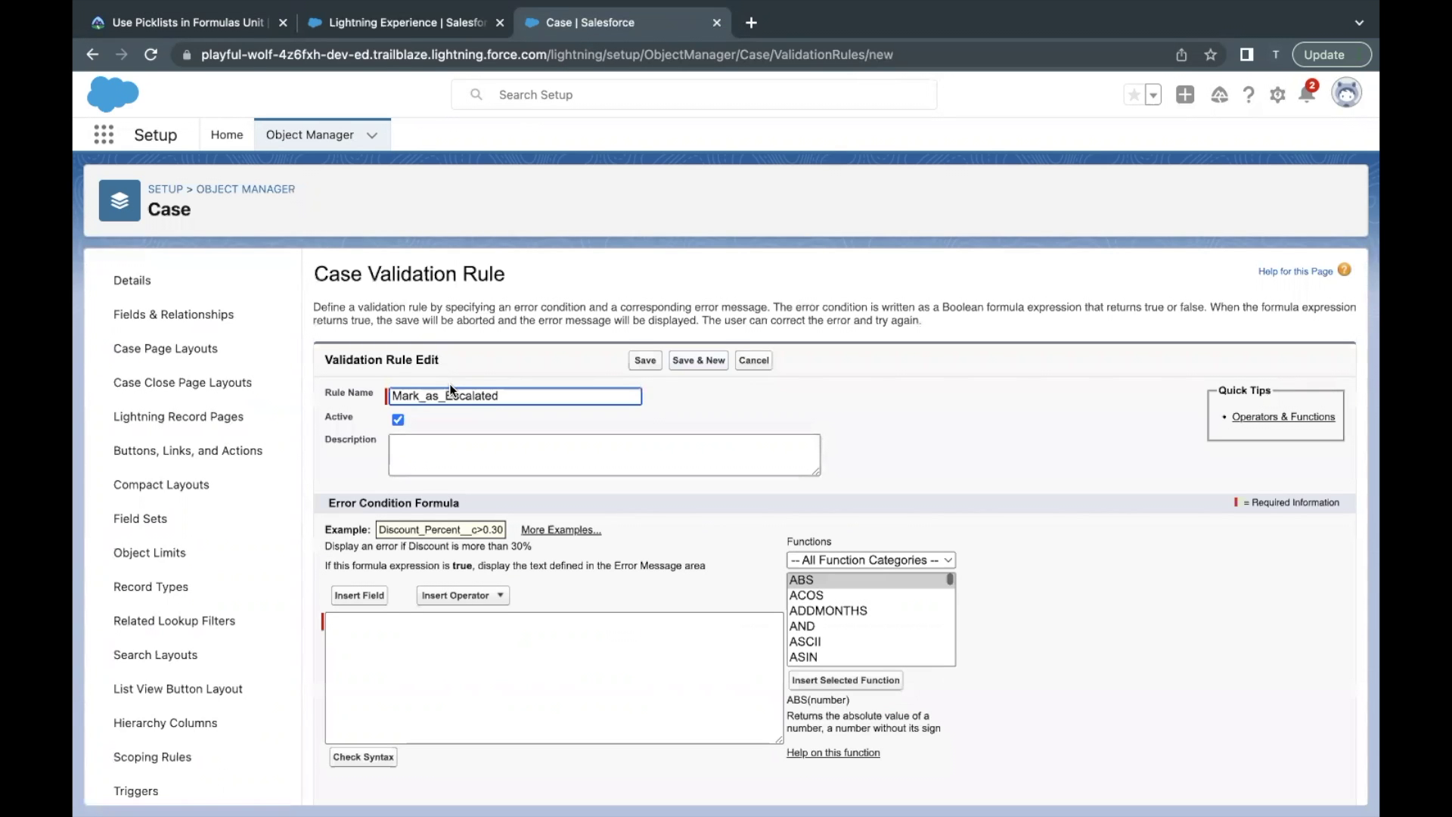
Step: Recheck the challenge's escalation condition and insert the AND function into the rule's empty error condition formula
{"action": "scroll", "coordinate": [423, 518], "scroll_direction": "down", "scroll_amount": 1}
{"action": "scroll", "coordinate": [422, 512], "scroll_direction": "down", "scroll_amount": 1}
{"action": "left_click", "coordinate": [365, 528]}
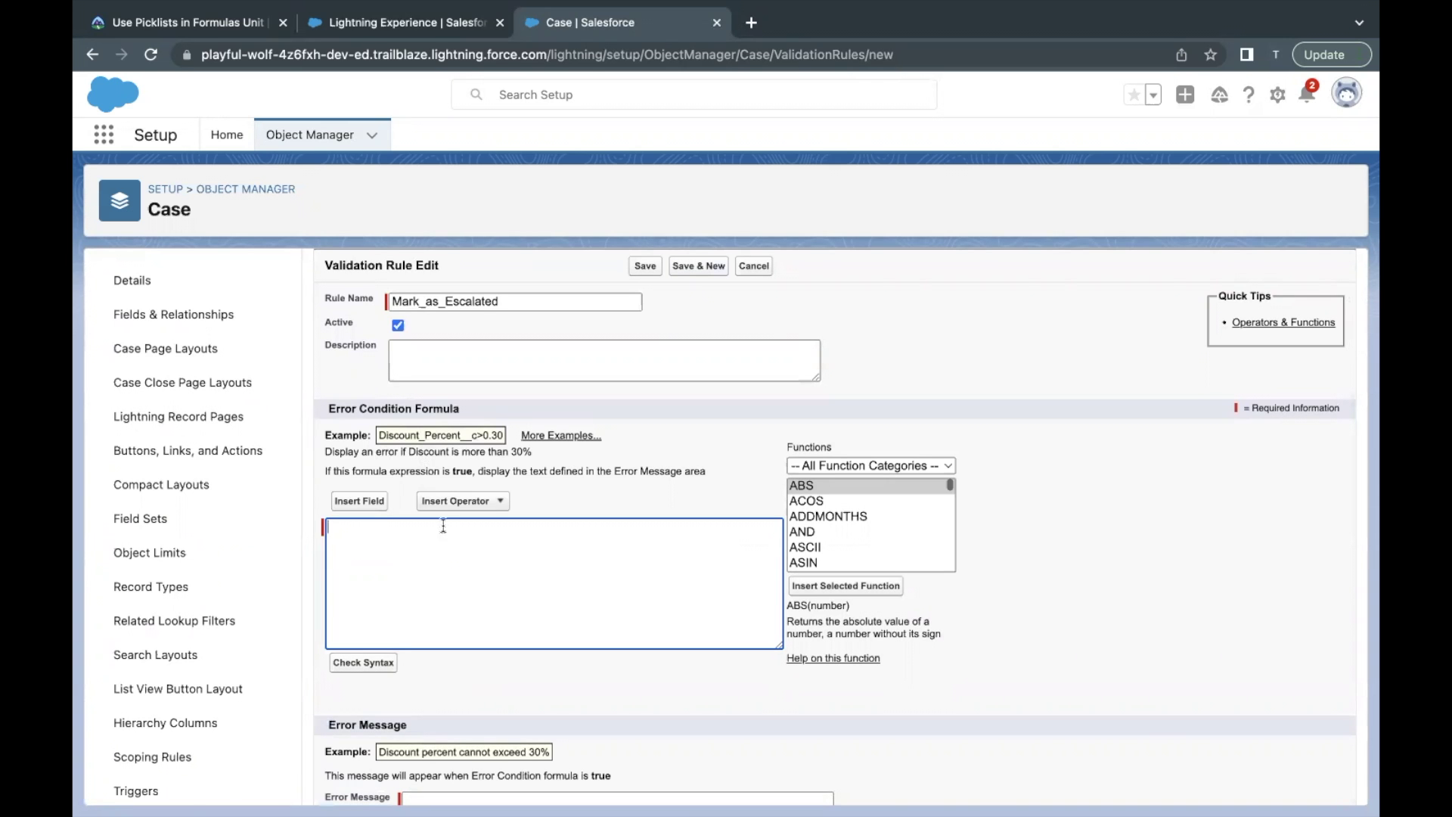
{"action": "left_click", "coordinate": [185, 30]}
{"action": "left_click", "coordinate": [361, 496]}
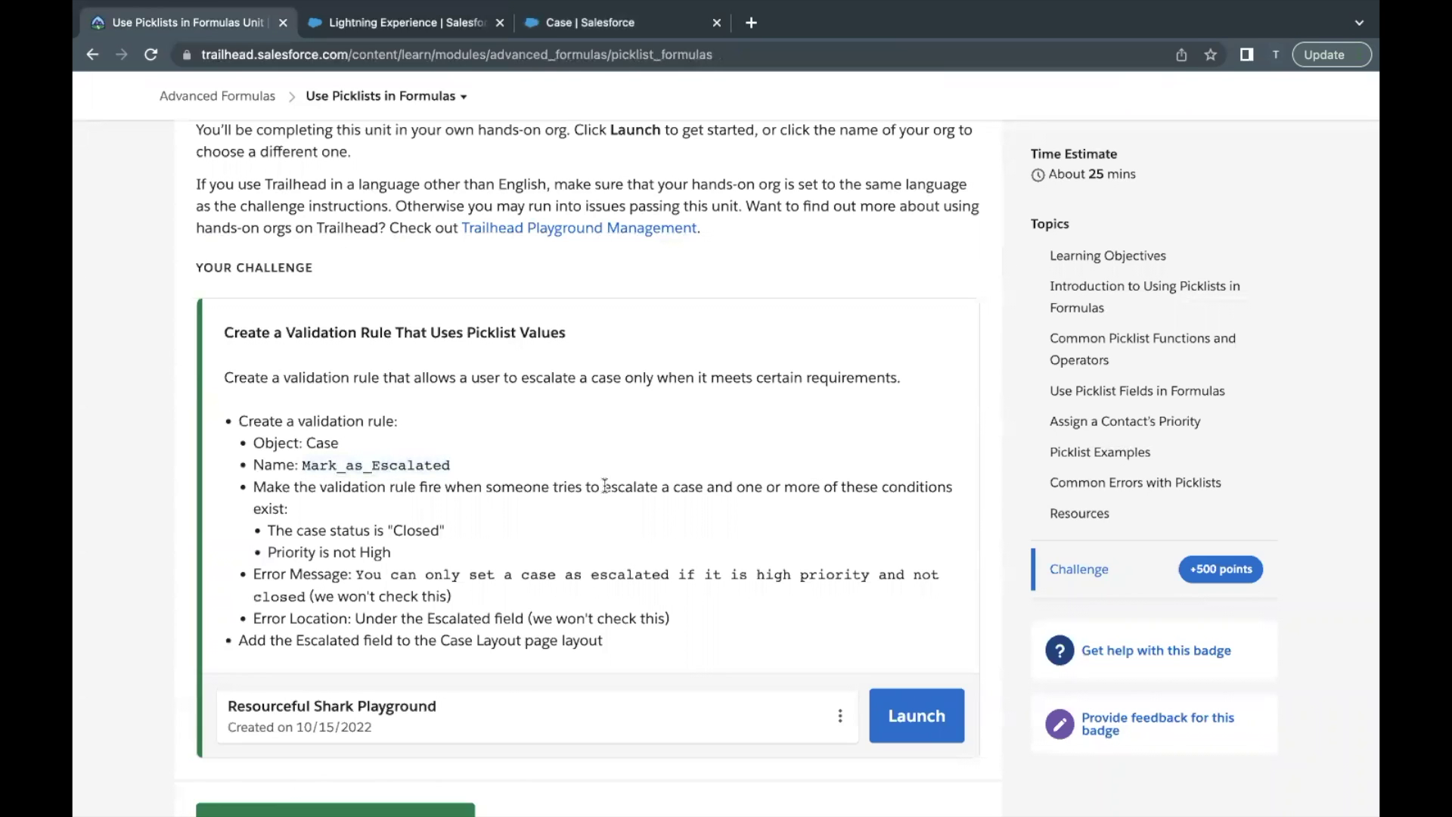
{"action": "left_click_drag", "start_coordinate": [605, 486], "coordinate": [655, 482]}
{"action": "left_click", "coordinate": [564, 25]}
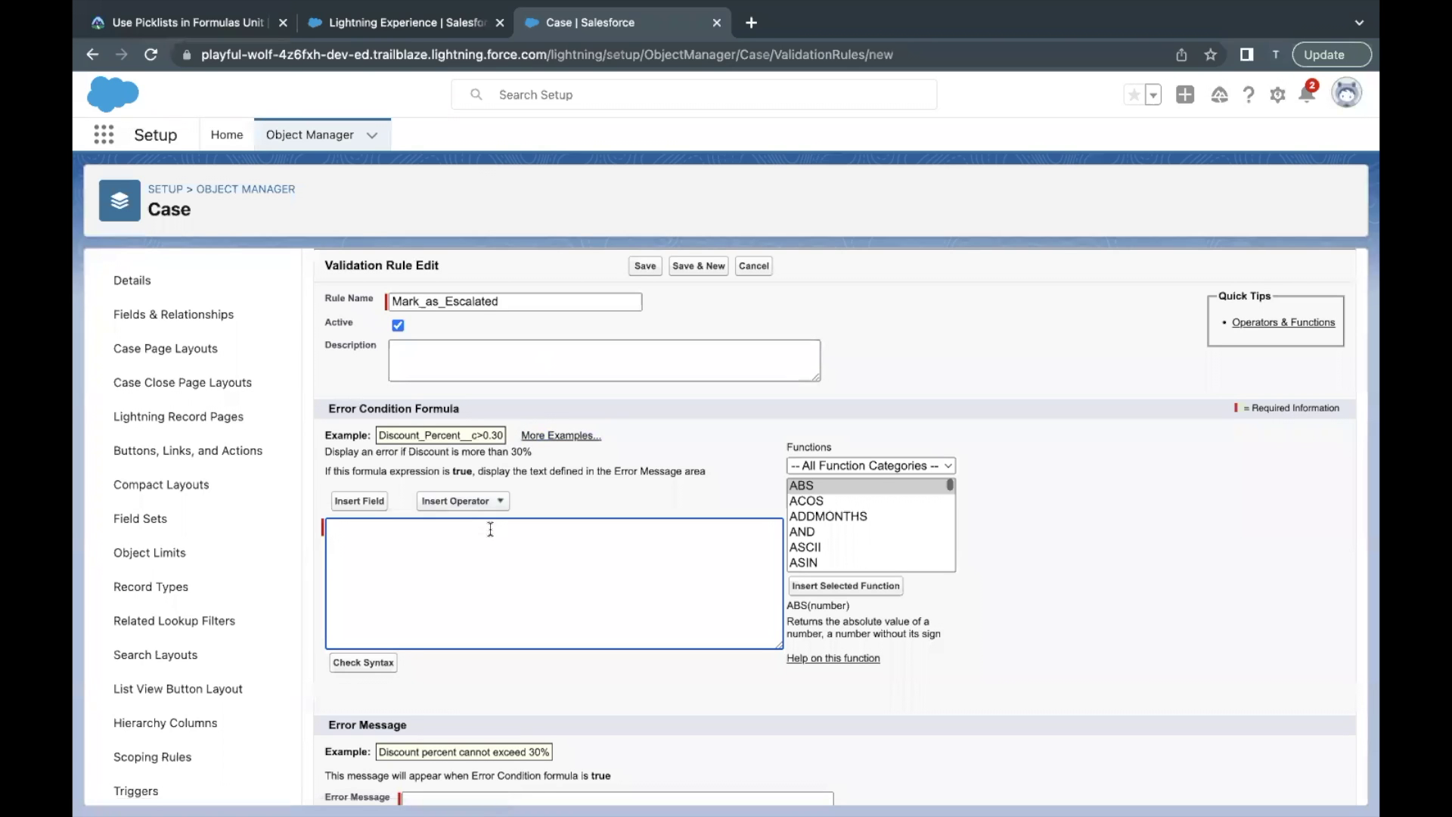
{"action": "left_click", "coordinate": [800, 532]}
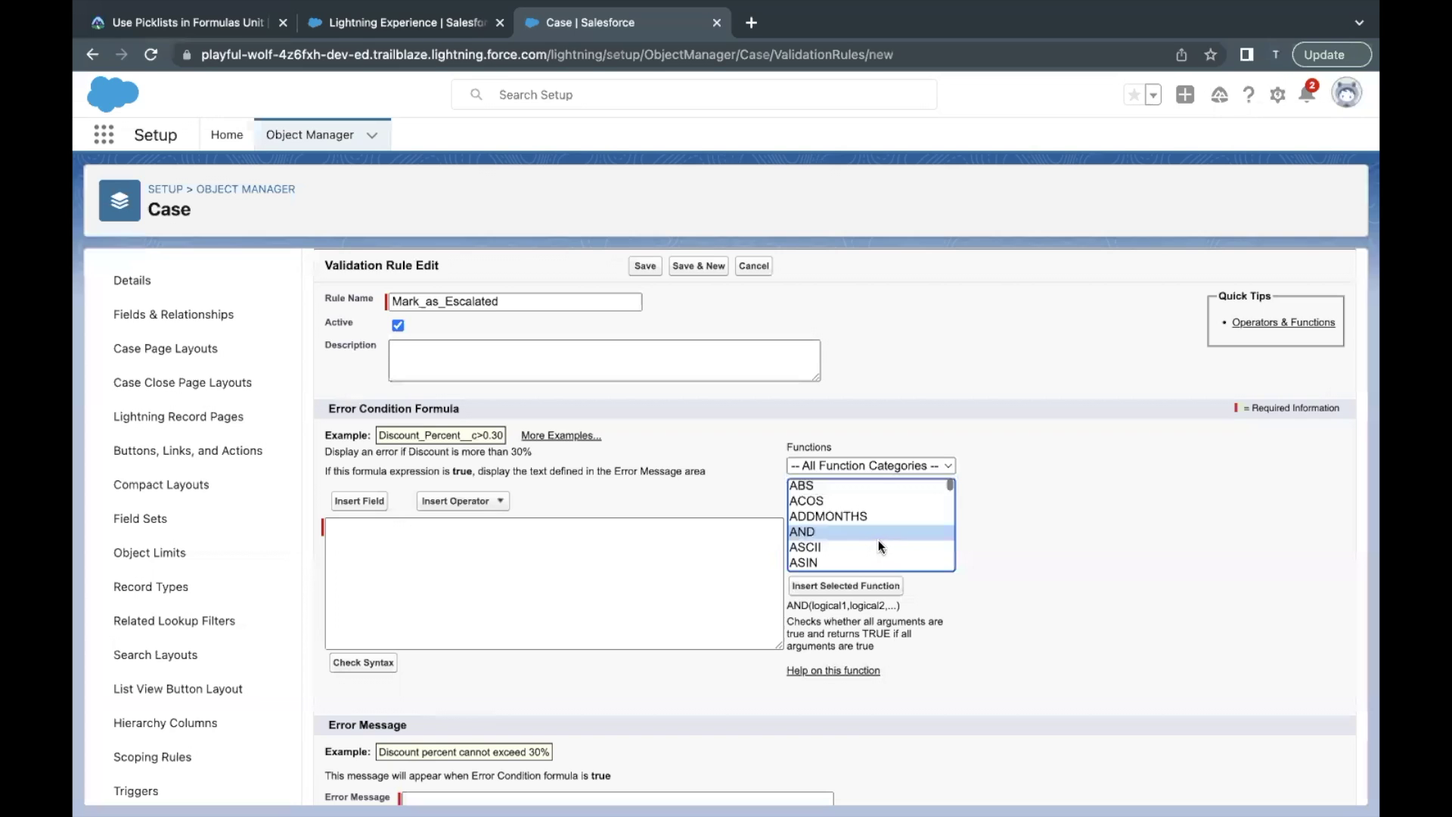
{"action": "left_click", "coordinate": [845, 587]}
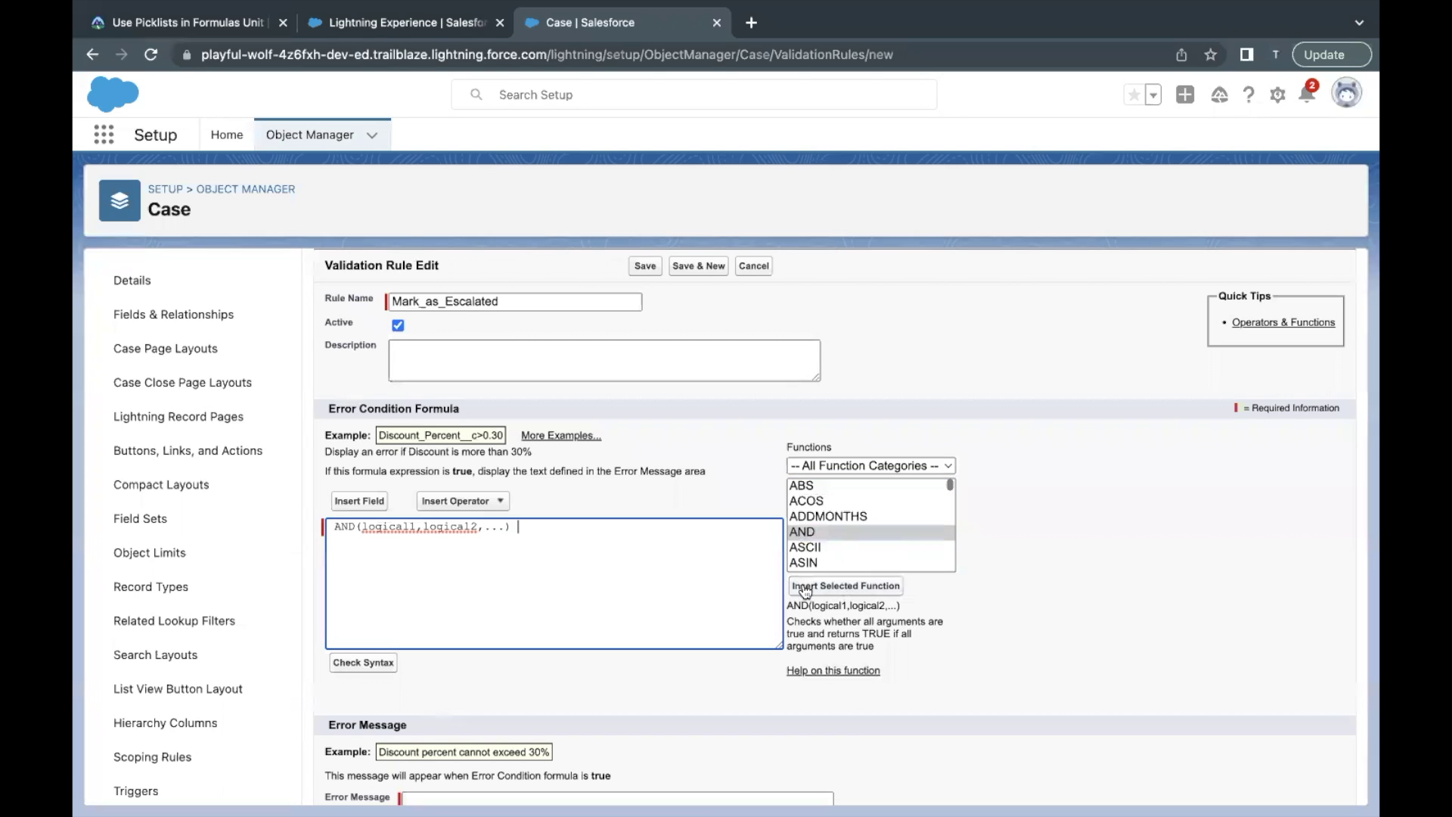
Step: Replace the logical1 placeholder in the AND function with the Case object's Escalated field (IsEscalated)
{"action": "double_click", "coordinate": [398, 526]}
{"action": "left_click", "coordinate": [366, 505]}
{"action": "left_click", "coordinate": [662, 521]}
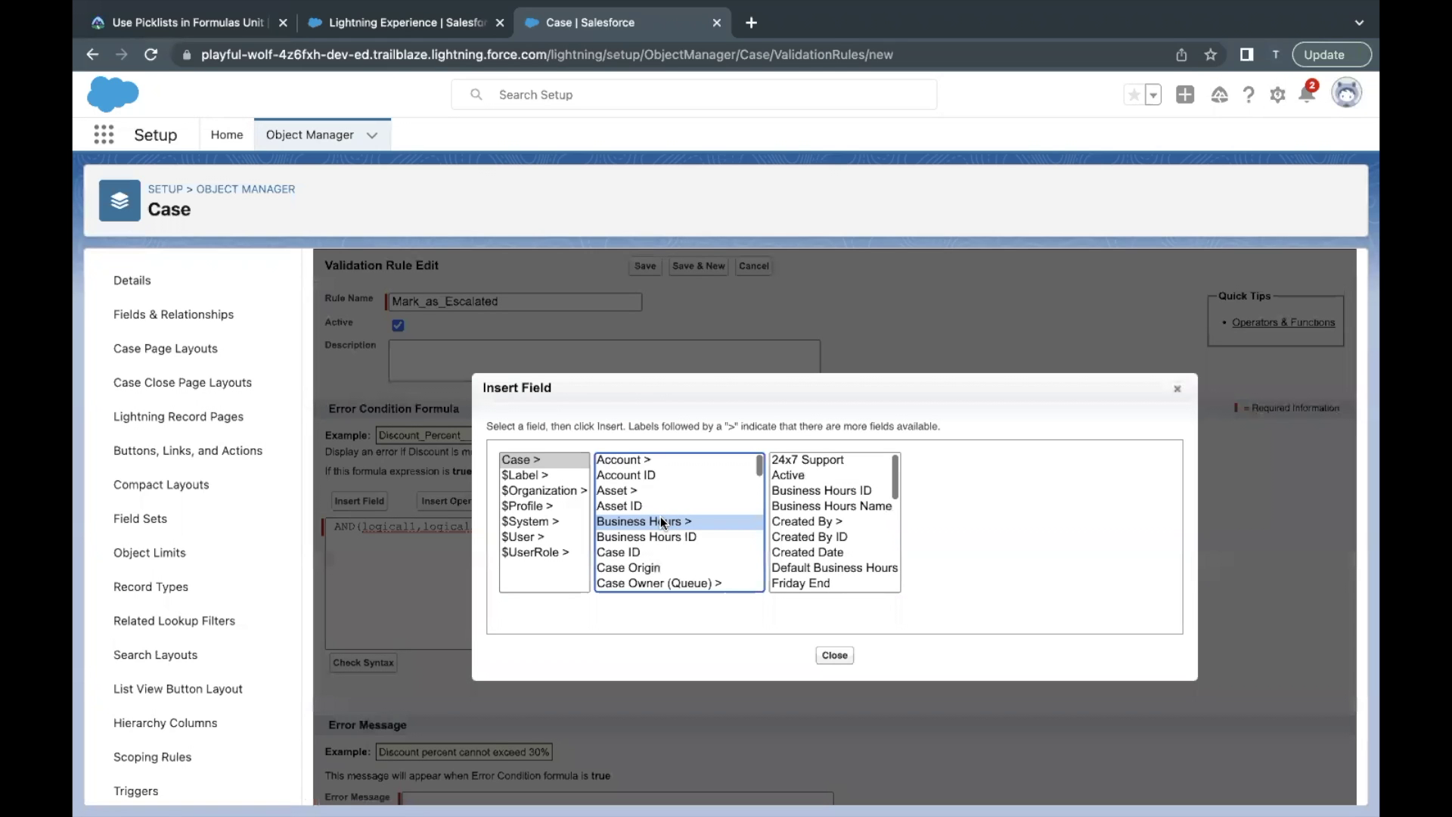
{"action": "key", "text": "e"}
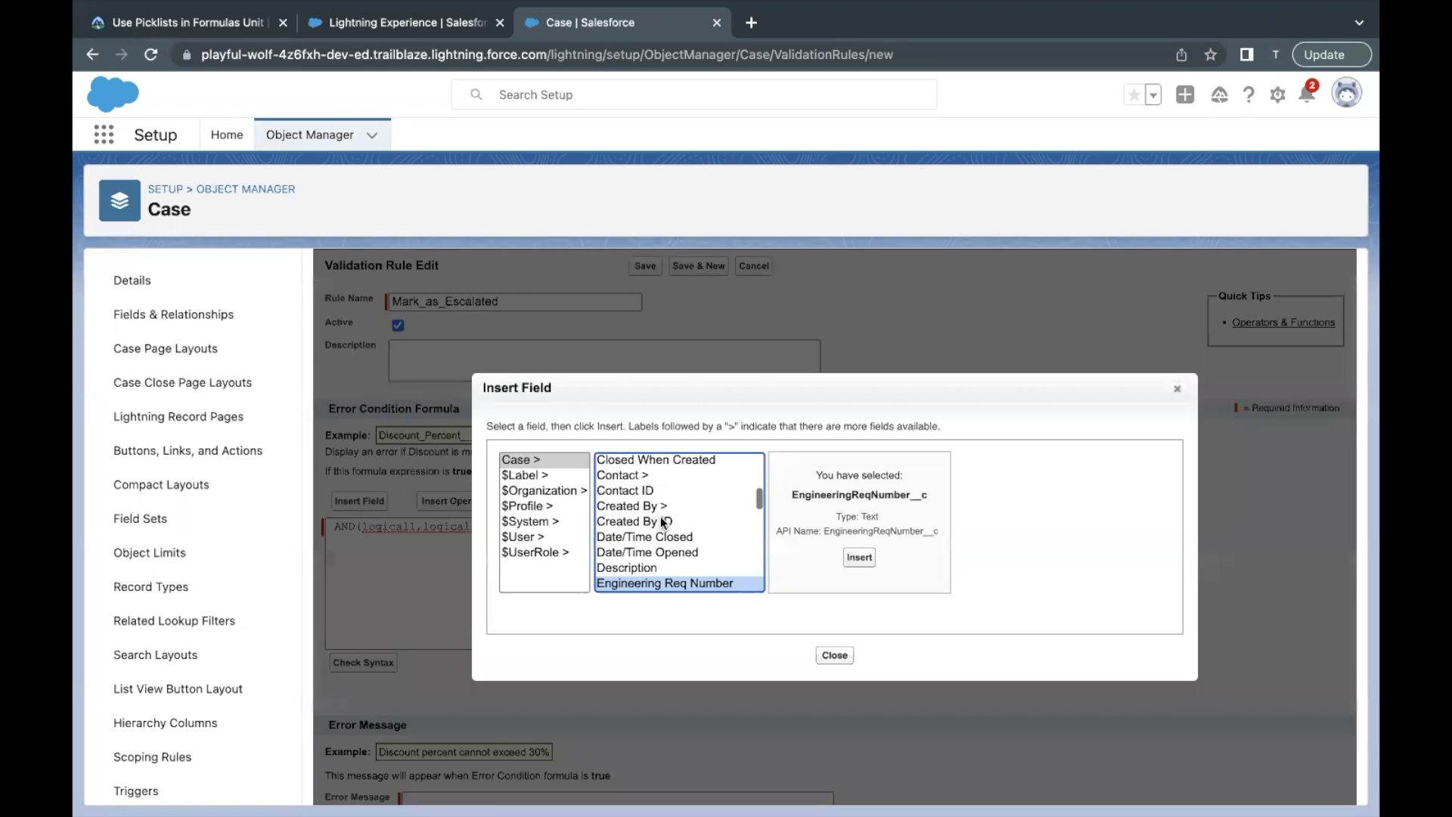
{"action": "scroll", "coordinate": [660, 515], "scroll_direction": "down", "scroll_amount": 2}
{"action": "scroll", "coordinate": [660, 515], "scroll_direction": "down", "scroll_amount": 3}
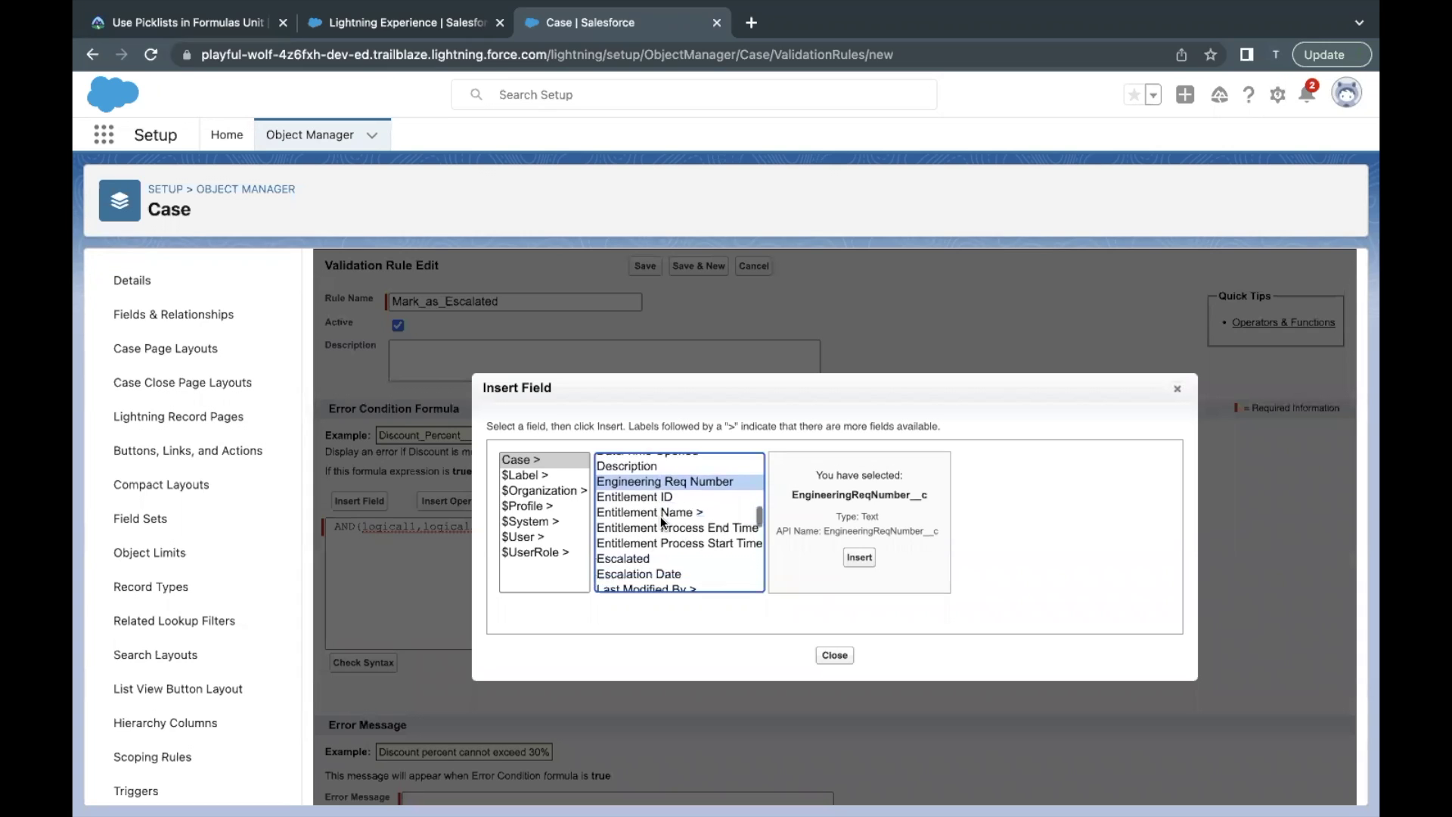
{"action": "left_click", "coordinate": [629, 532]}
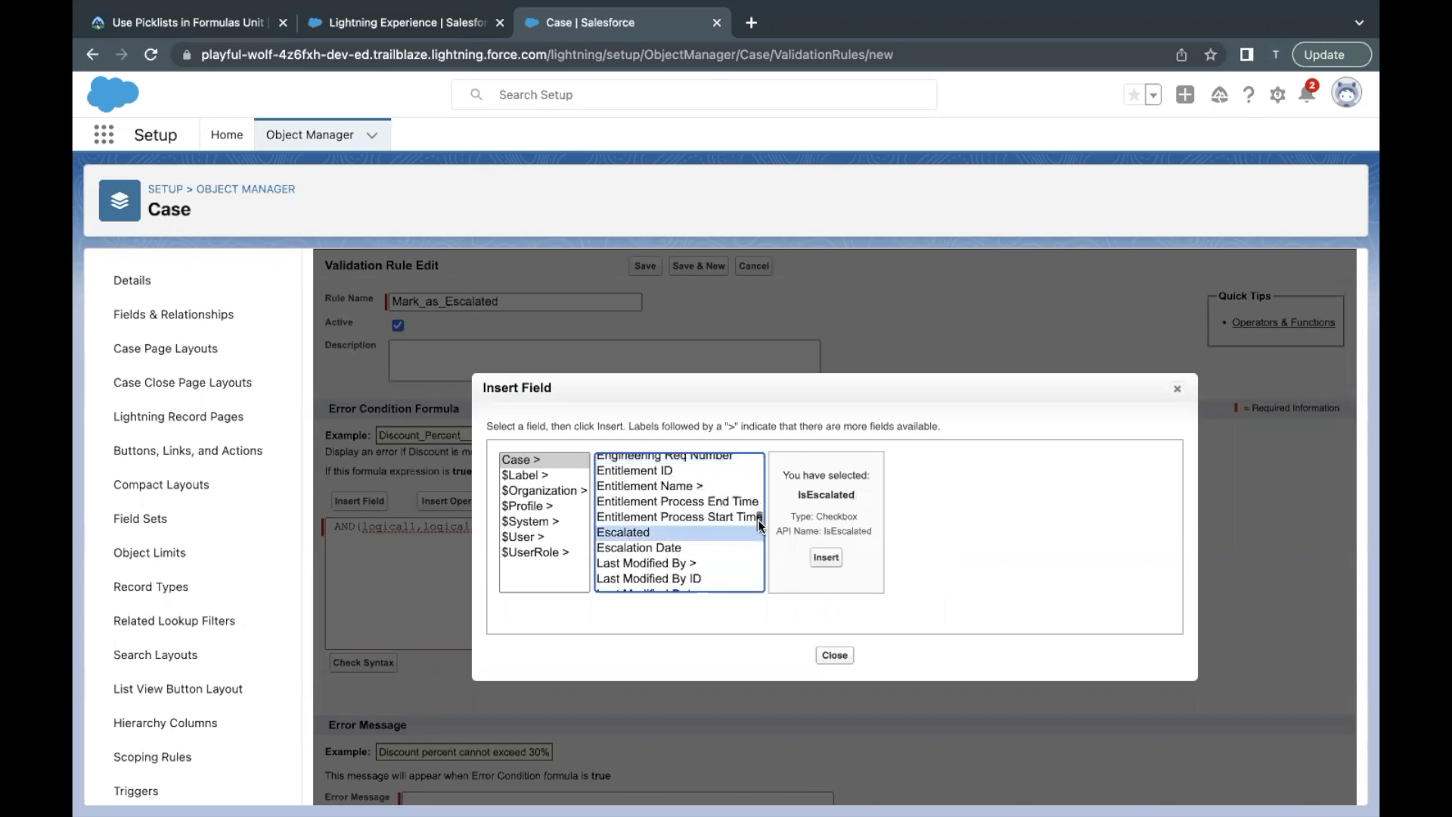
{"action": "left_click_drag", "start_coordinate": [875, 533], "coordinate": [828, 505]}
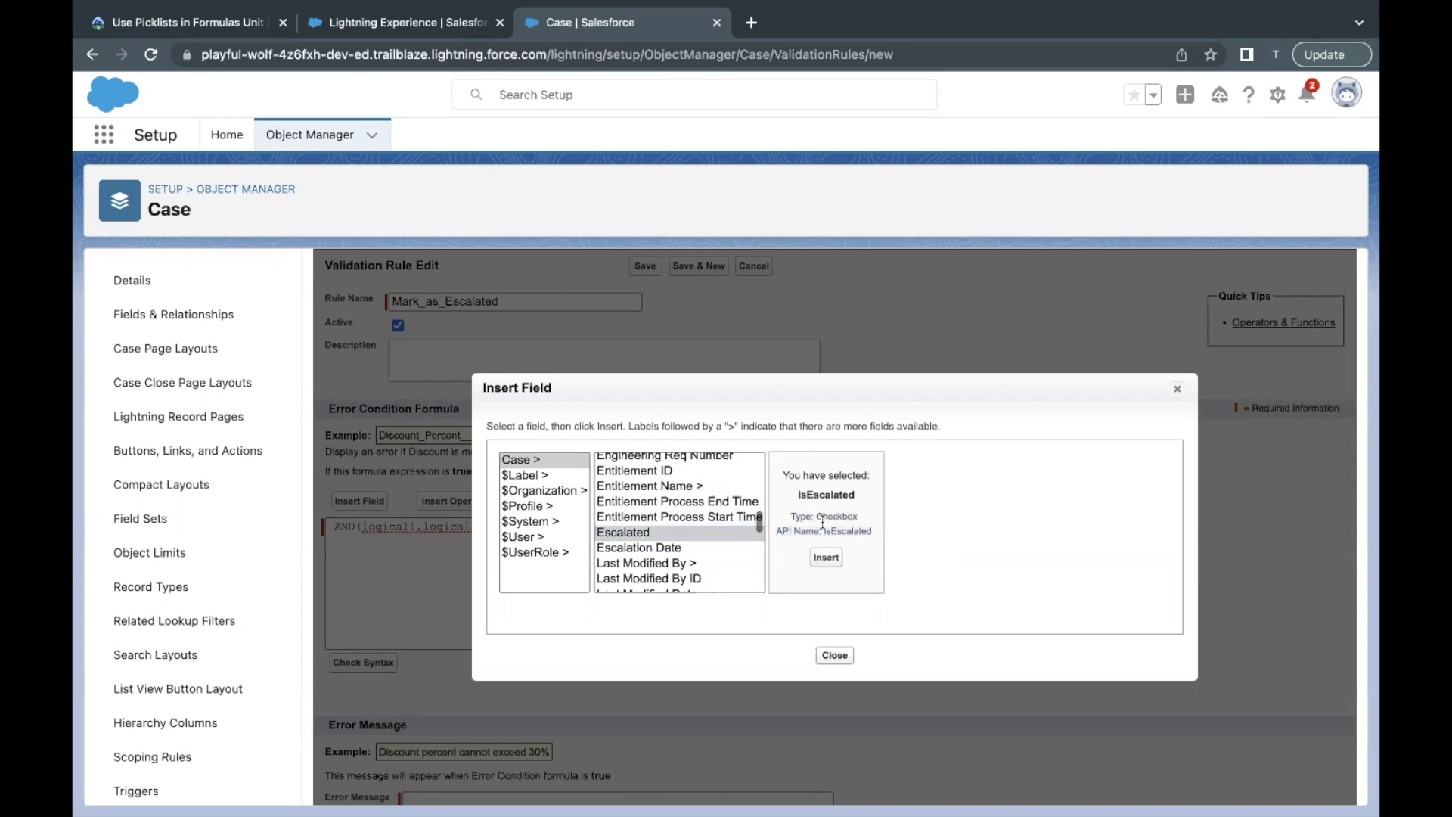
{"action": "left_click", "coordinate": [825, 557]}
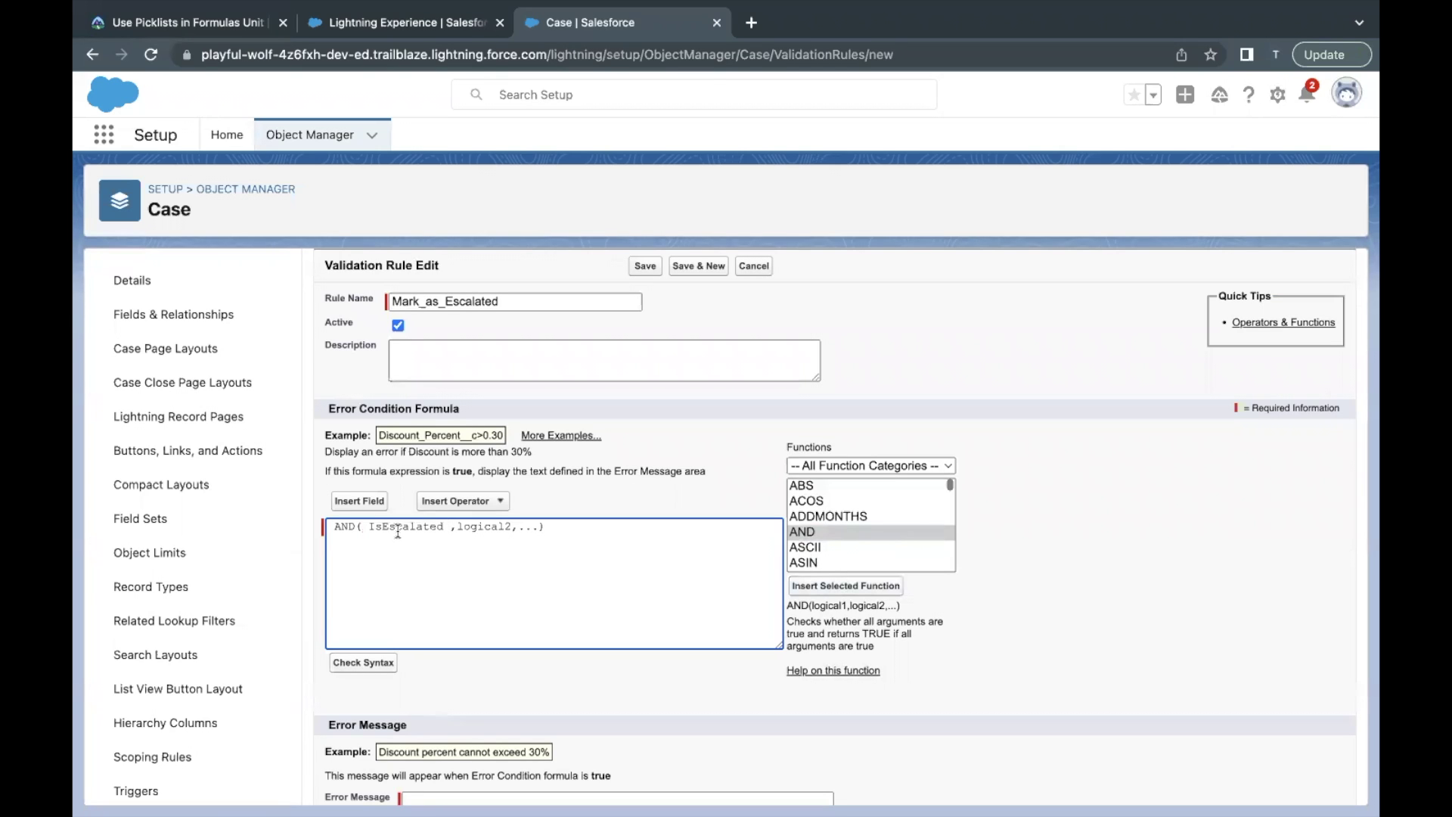
Step: Review the challenge's status and priority conditions, and replace the AND function's logical2 placeholder with an OR function
{"action": "double_click", "coordinate": [396, 527]}
{"action": "left_click", "coordinate": [421, 545]}
{"action": "left_click", "coordinate": [198, 30]}
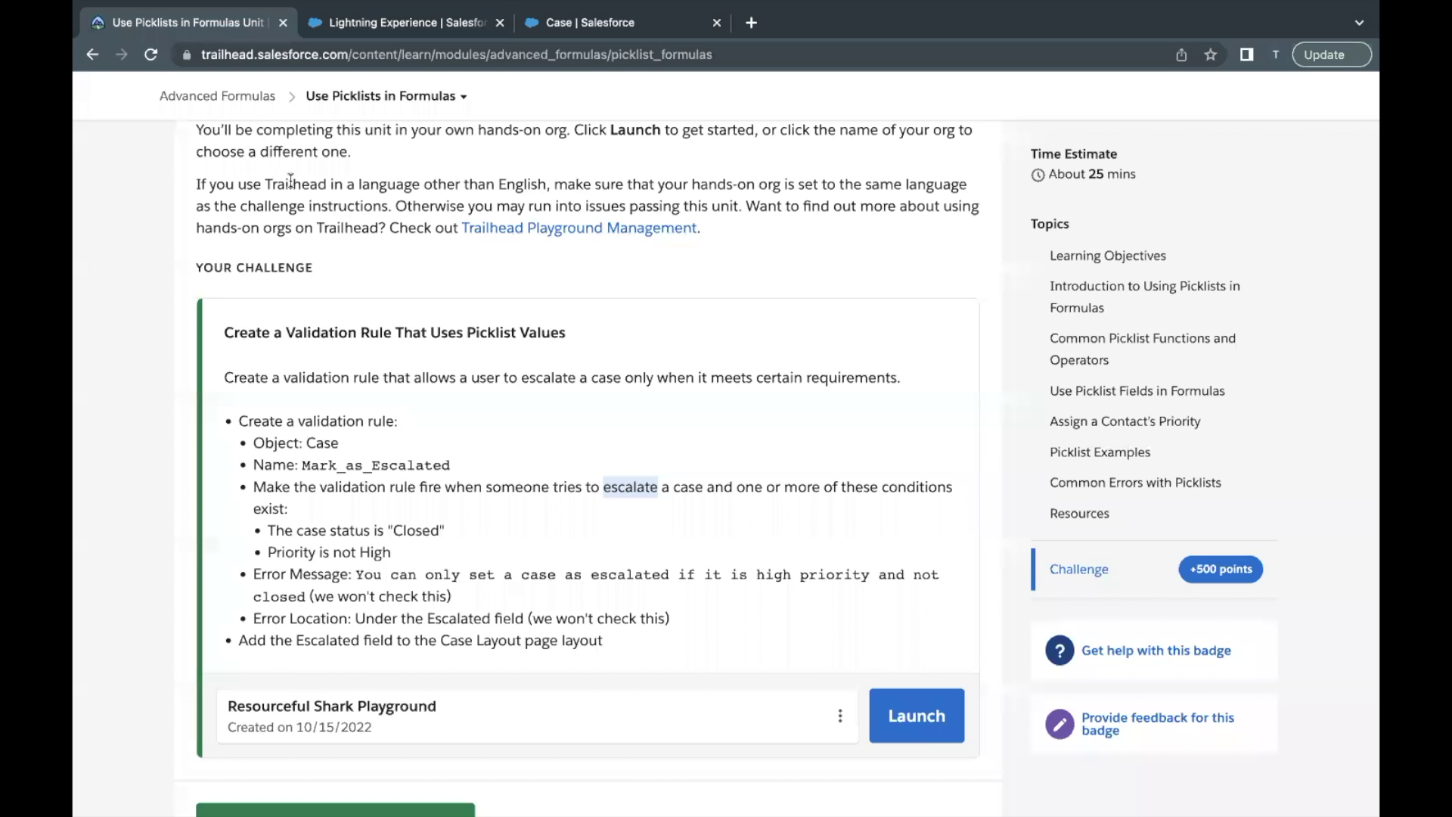
{"action": "left_click", "coordinate": [606, 492]}
{"action": "left_click_drag", "start_coordinate": [451, 531], "coordinate": [366, 546]}
{"action": "left_click", "coordinate": [493, 541]}
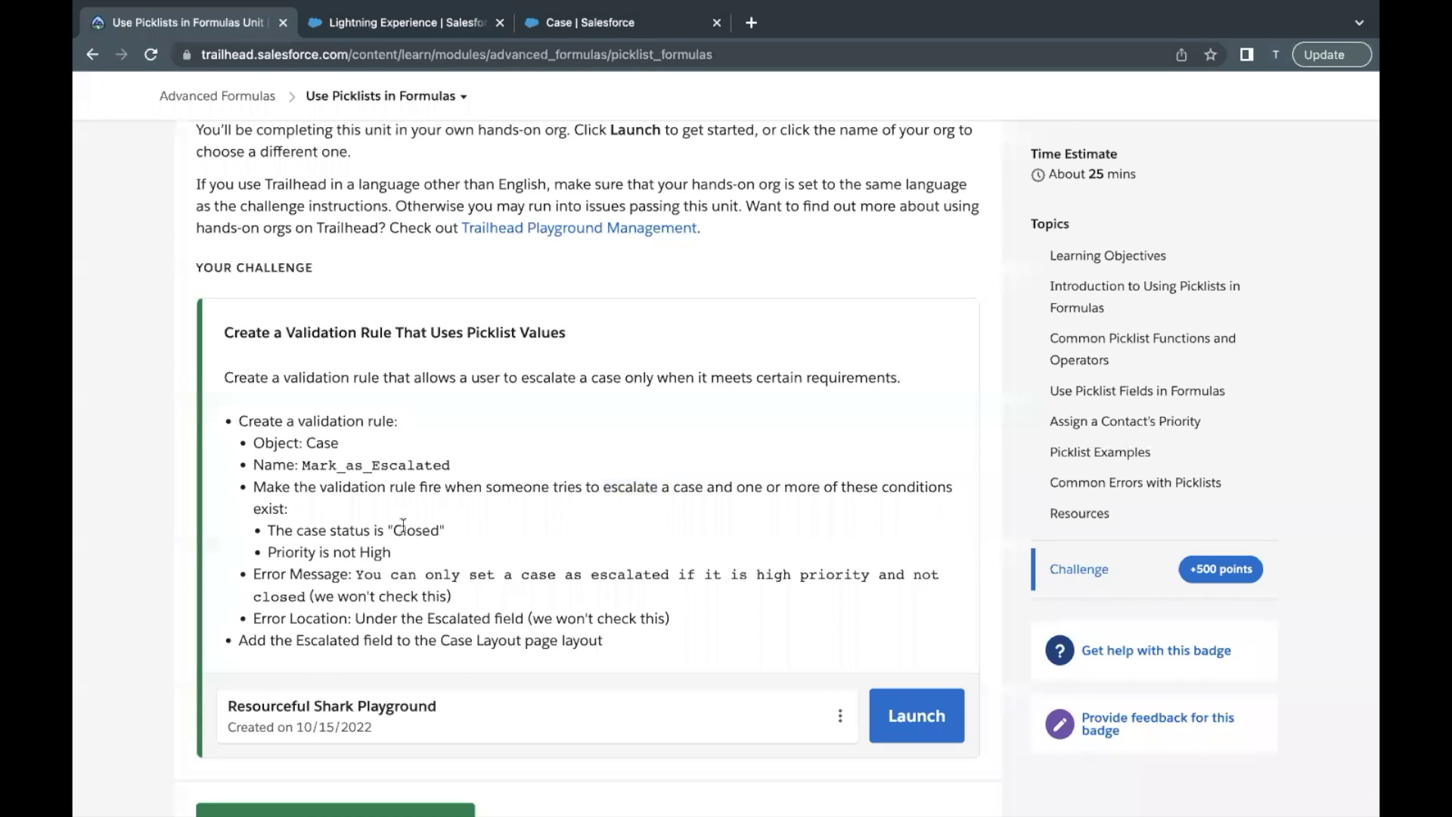
{"action": "left_click_drag", "start_coordinate": [270, 529], "coordinate": [398, 552]}
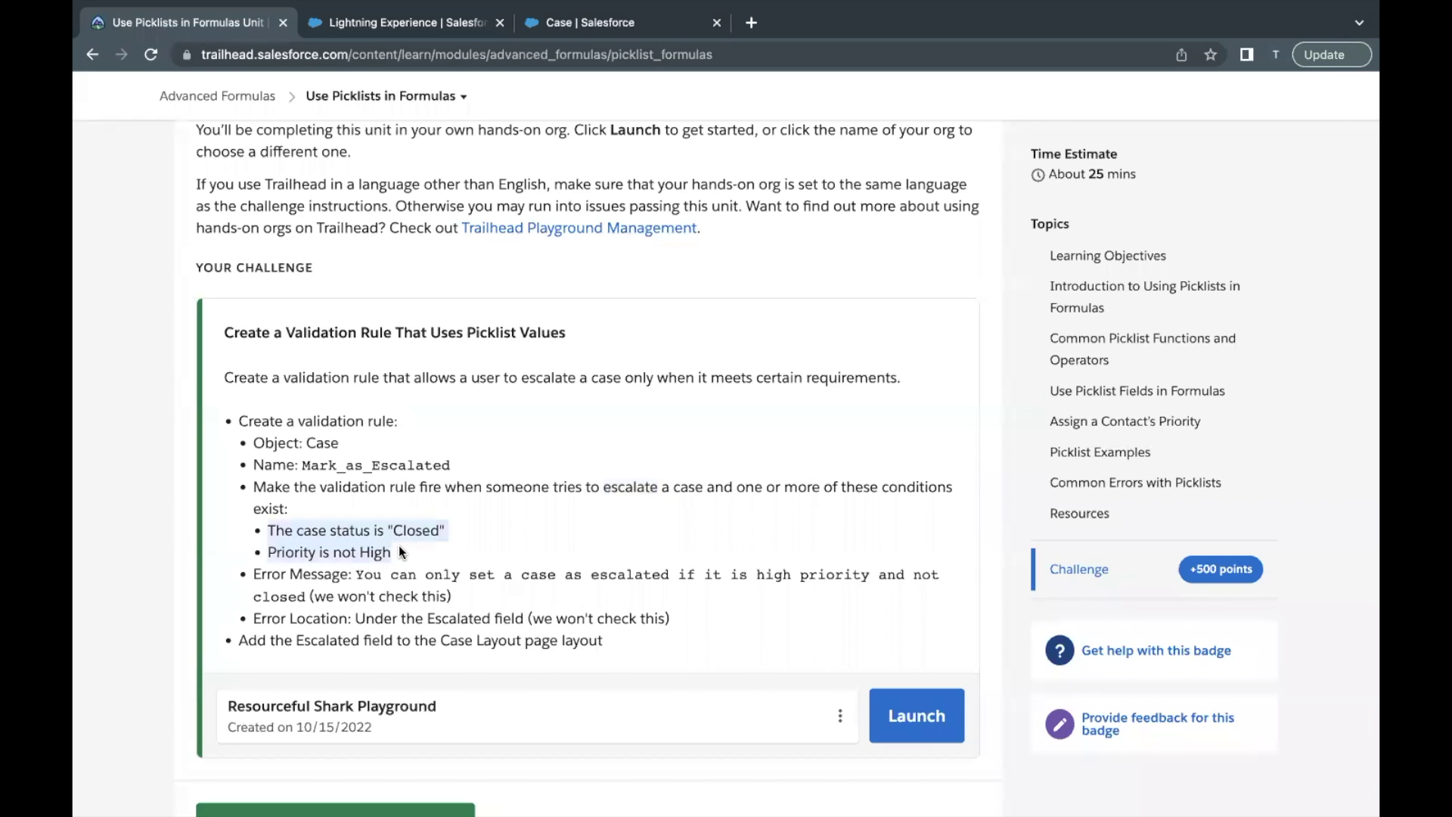
{"action": "left_click", "coordinate": [624, 33]}
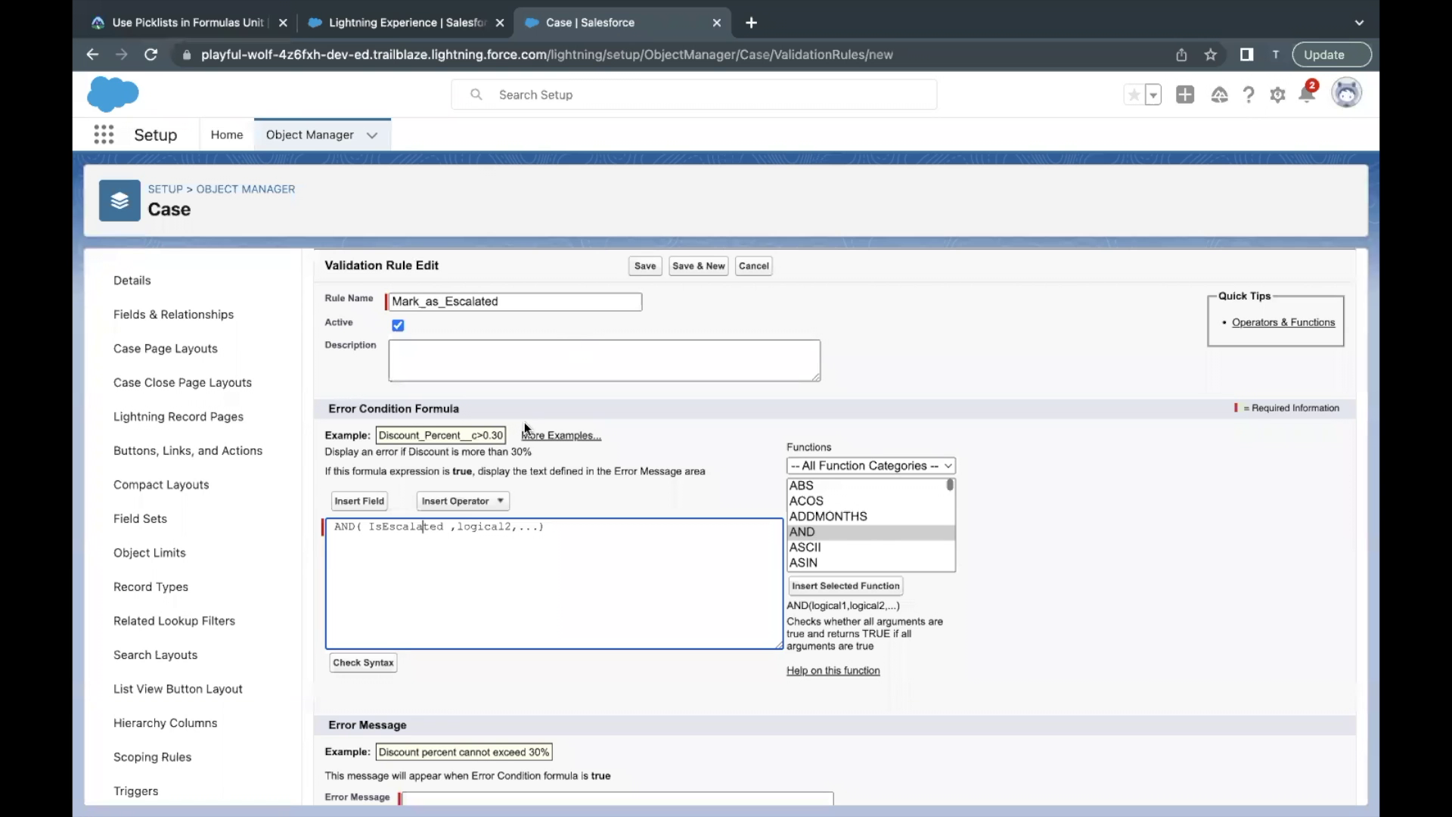
{"action": "double_click", "coordinate": [483, 532]}
{"action": "left_click", "coordinate": [828, 530]}
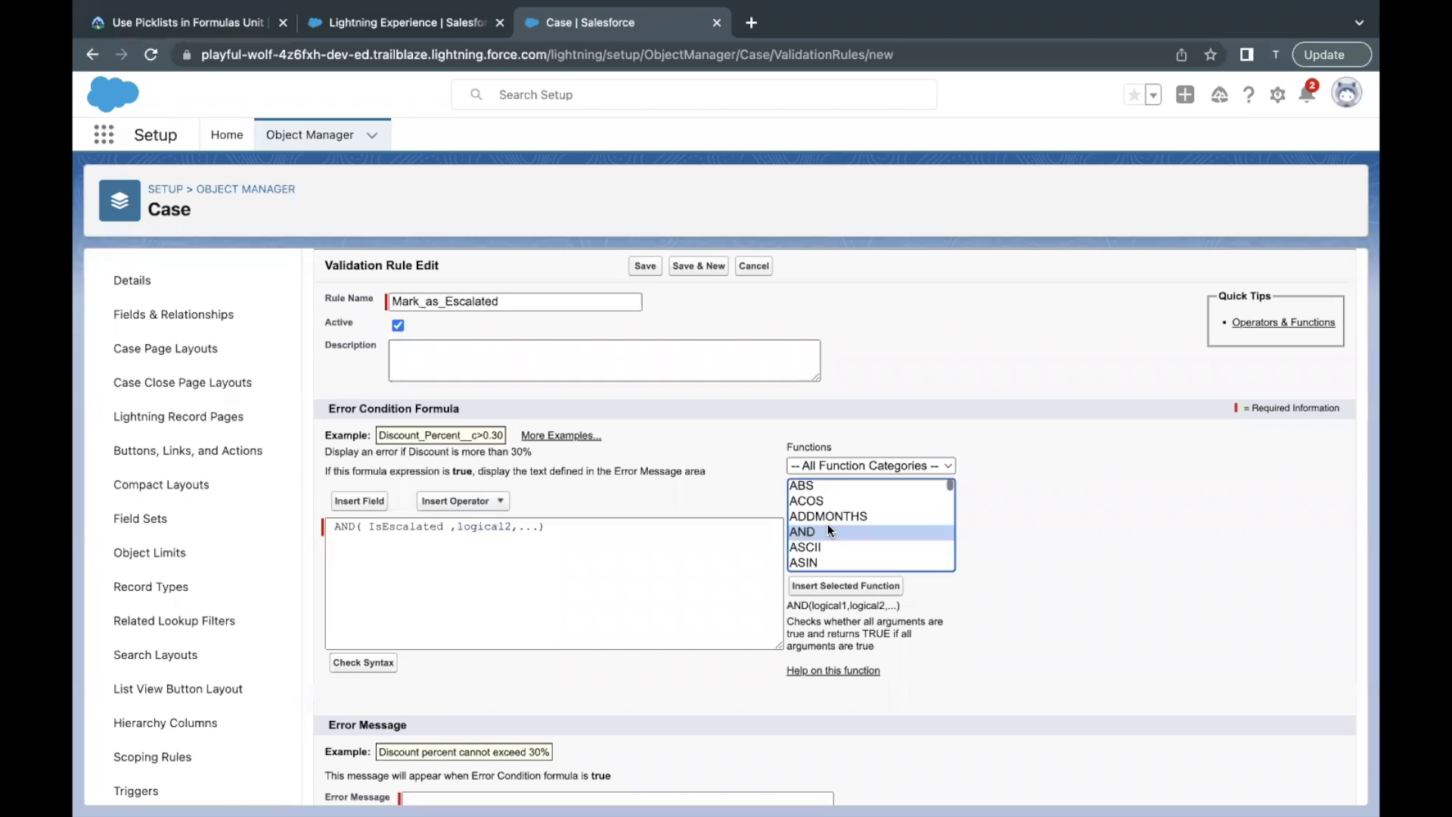
{"action": "key", "text": "o"}
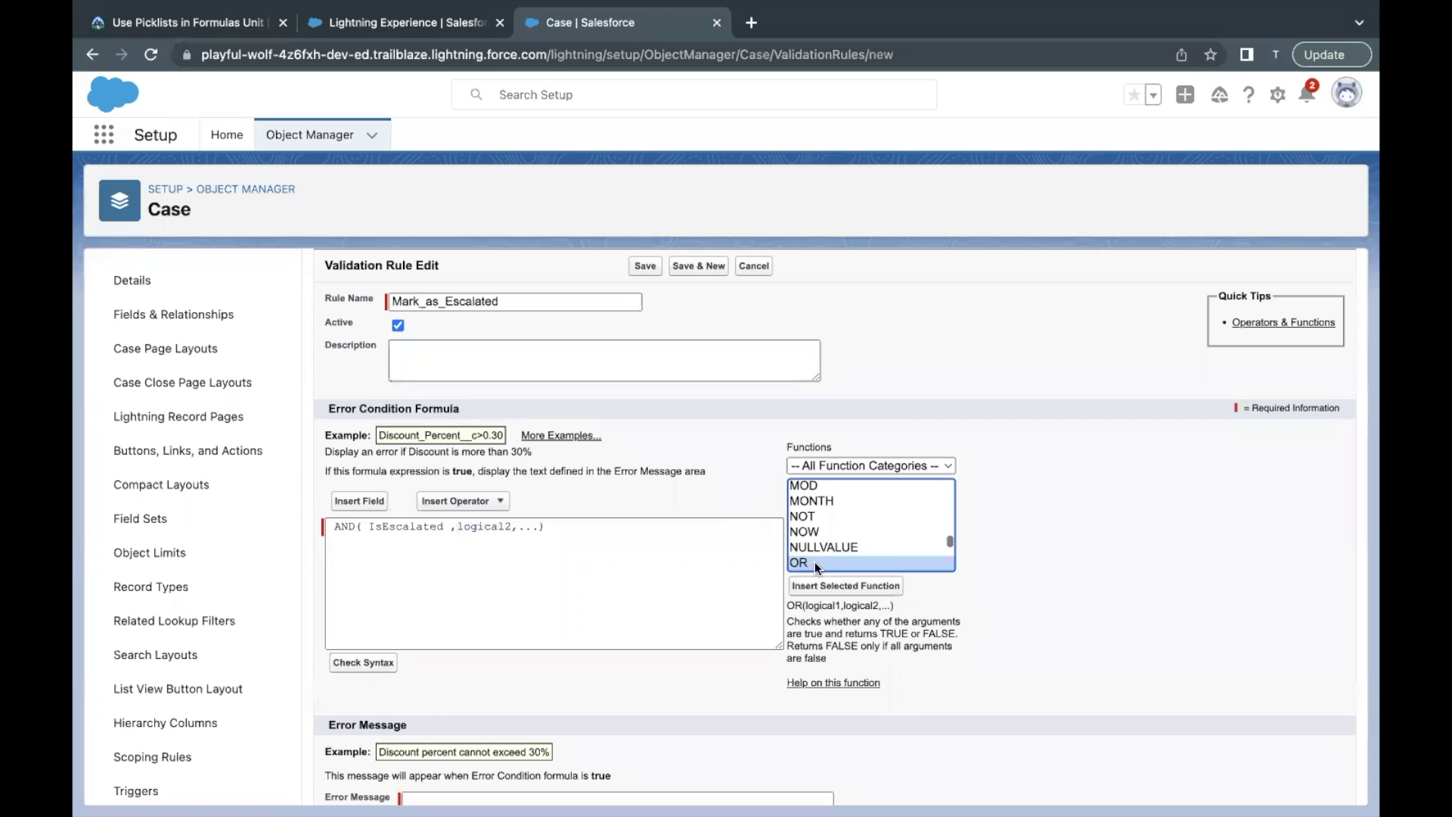
{"action": "left_click", "coordinate": [817, 586]}
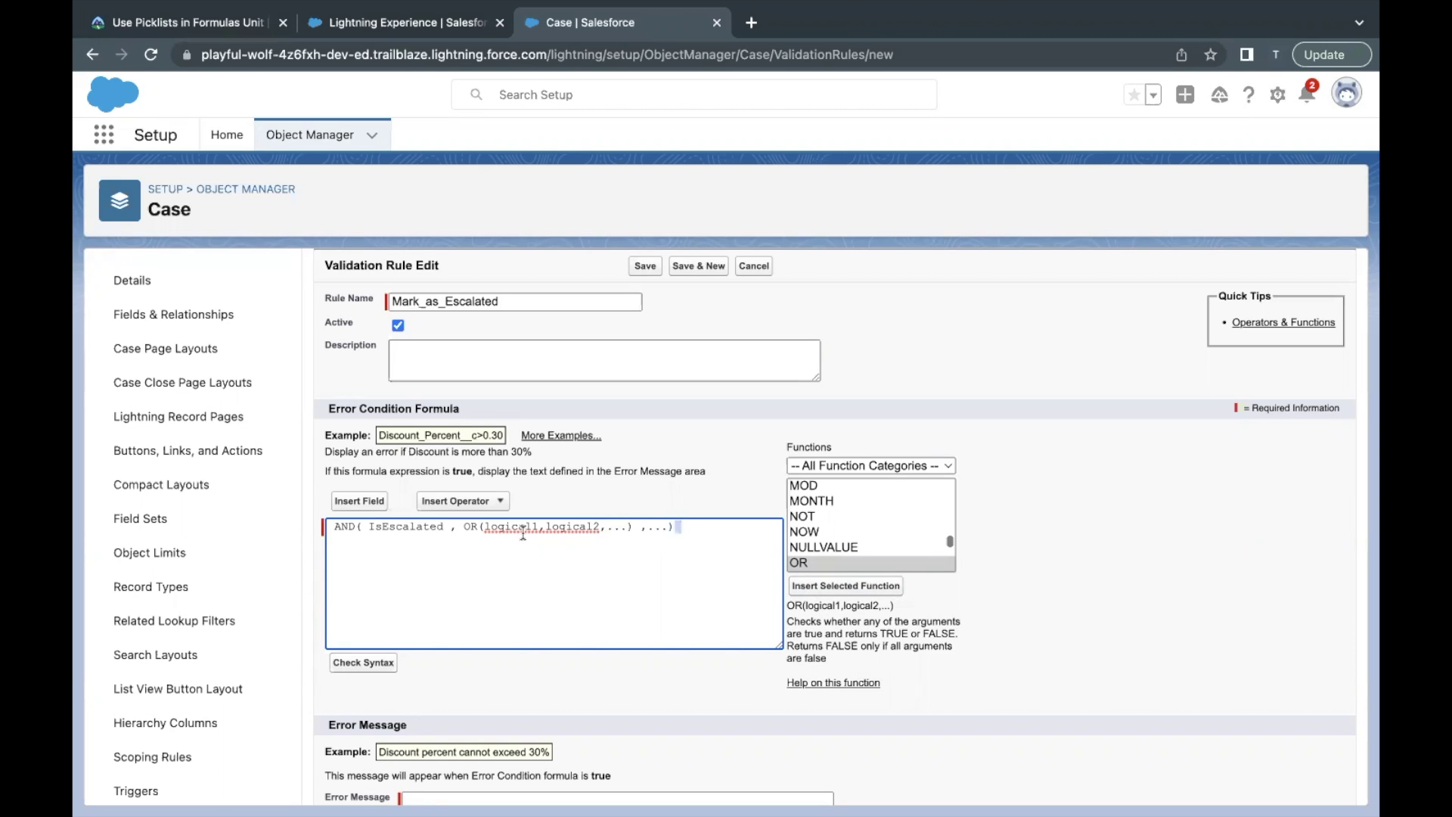
Step: Recheck the challenge's requirement to fire the rule when someone escalates a case that meets the status or priority condition
{"action": "left_click", "coordinate": [202, 27]}
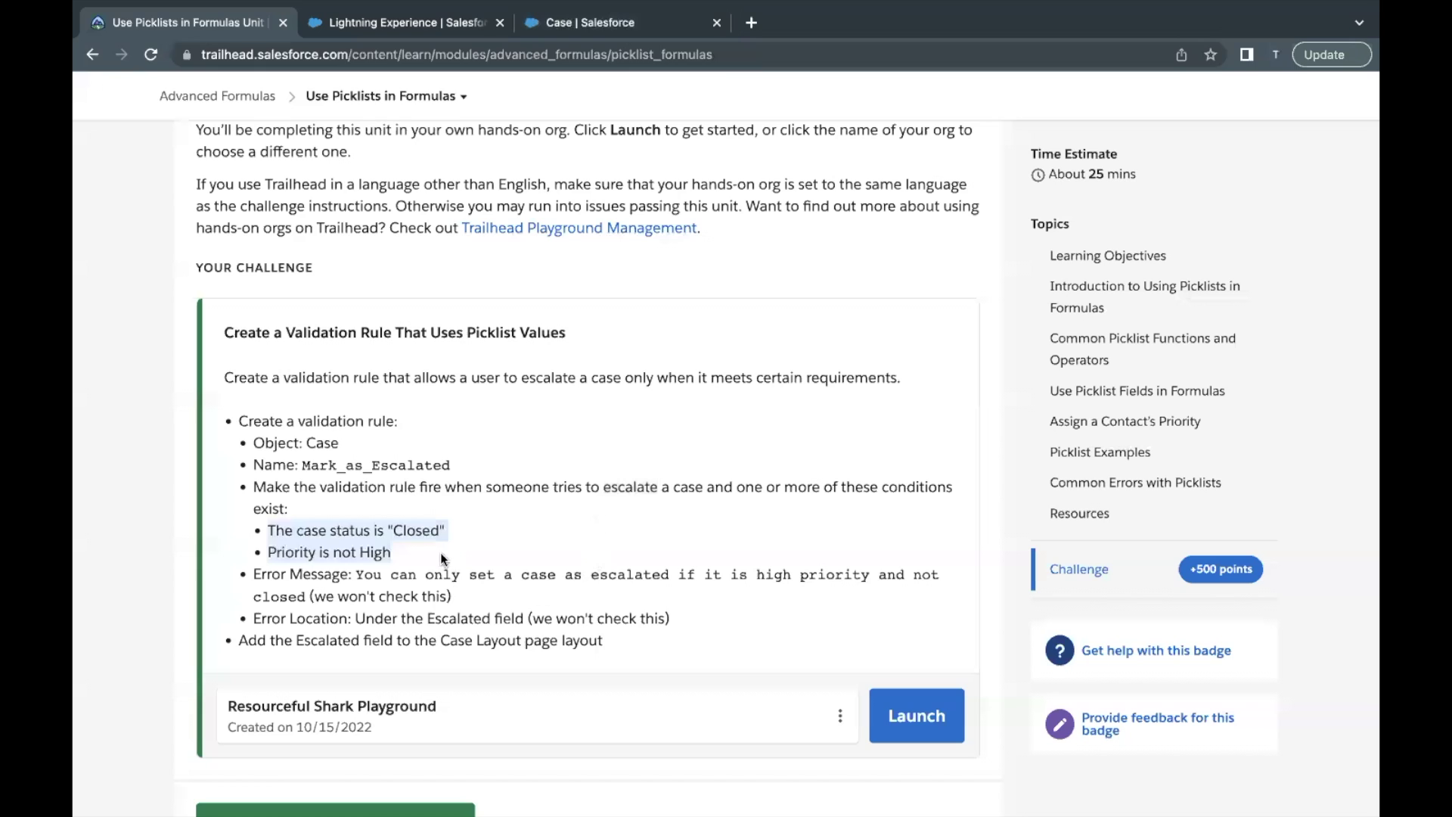
{"action": "left_click", "coordinate": [449, 534]}
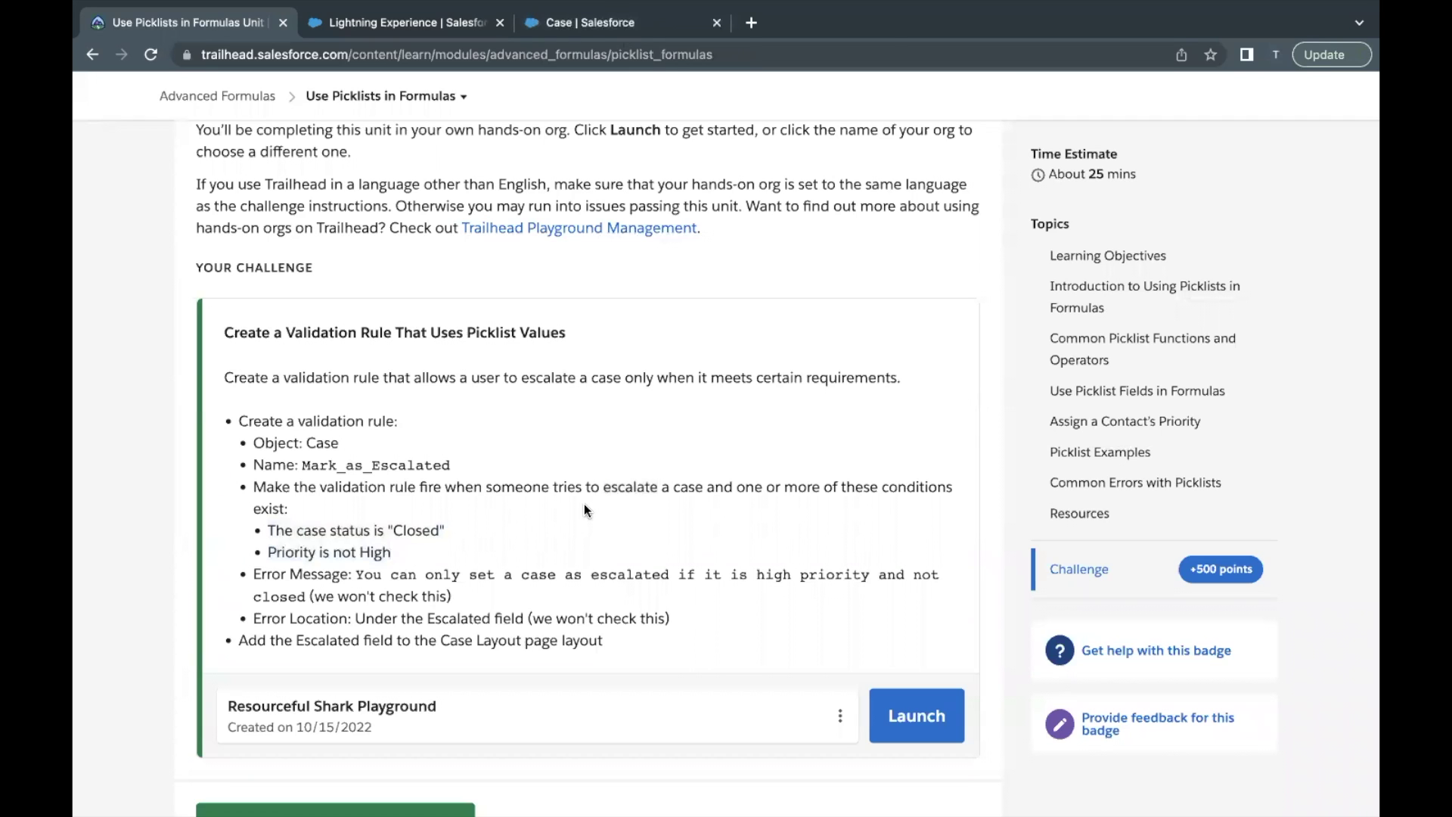
{"action": "left_click_drag", "start_coordinate": [602, 491], "coordinate": [637, 492]}
{"action": "left_click", "coordinate": [601, 488]}
{"action": "left_click_drag", "start_coordinate": [603, 488], "coordinate": [649, 487]}
{"action": "left_click", "coordinate": [609, 28]}
Step: Recheck the challenge's case status condition and choose the ISPICKVAL function for the OR function's logical1 placeholder
{"action": "double_click", "coordinate": [507, 527]}
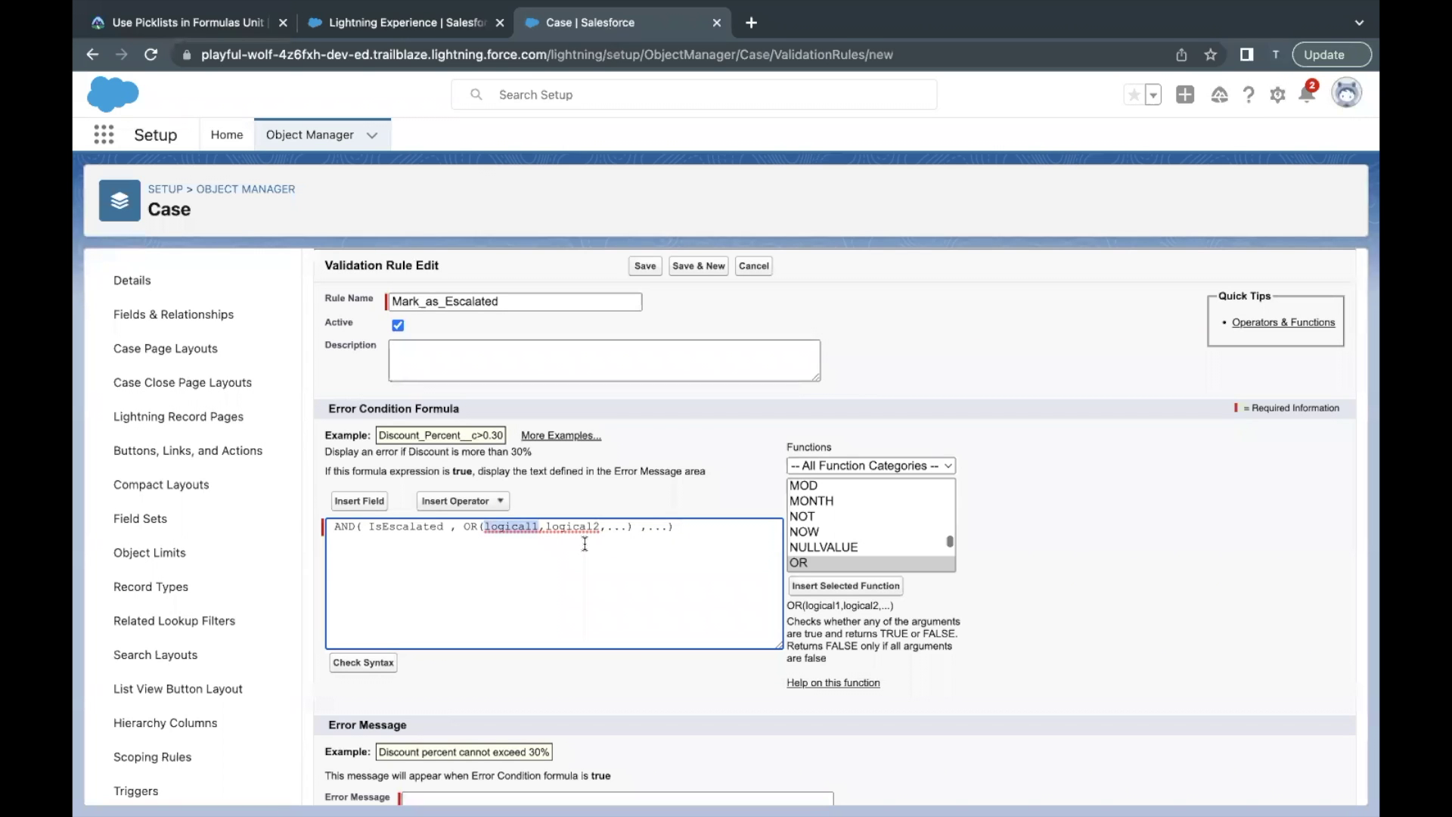
{"action": "left_click", "coordinate": [210, 29]}
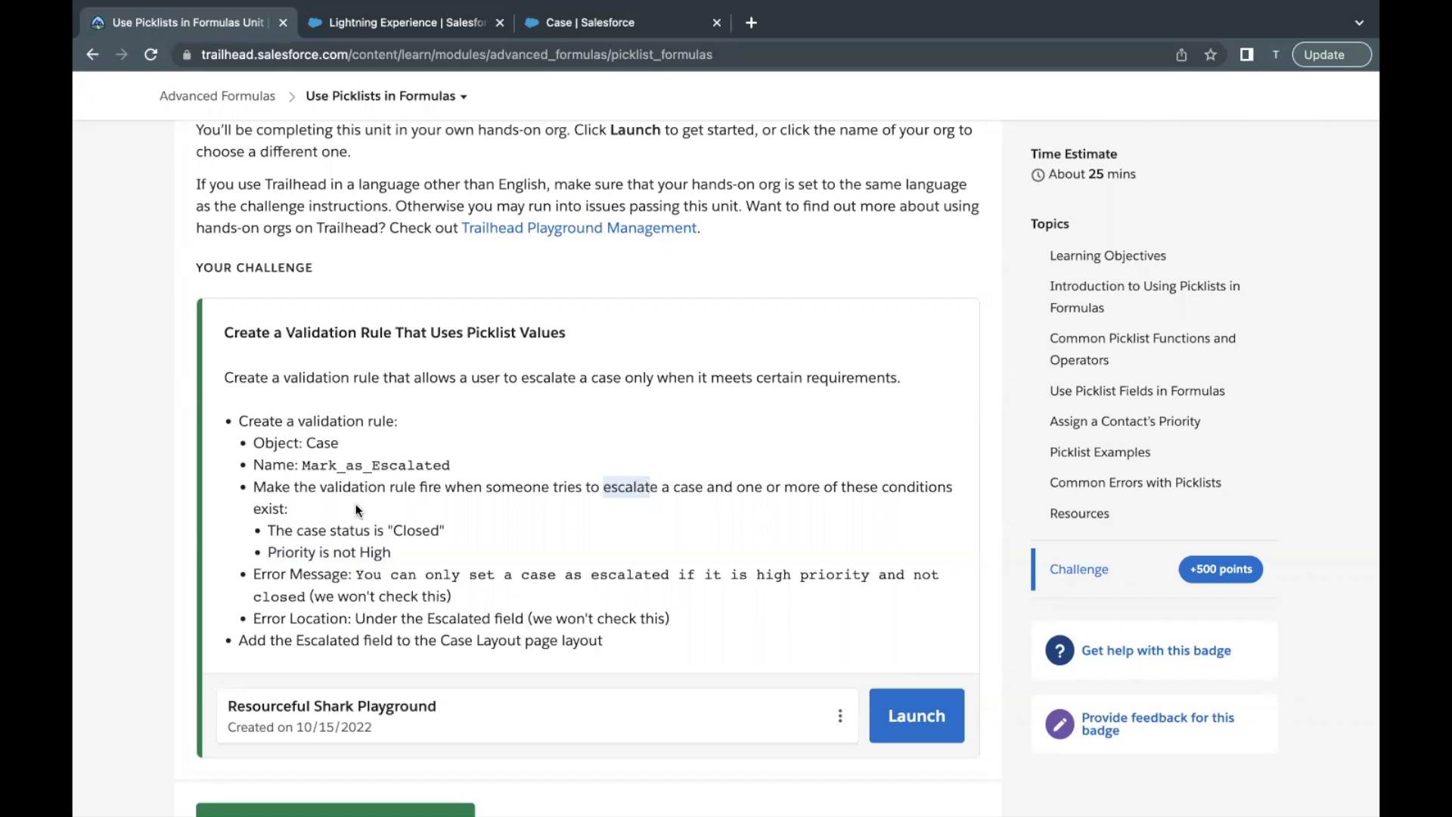
{"action": "left_click_drag", "start_coordinate": [330, 530], "coordinate": [369, 530]}
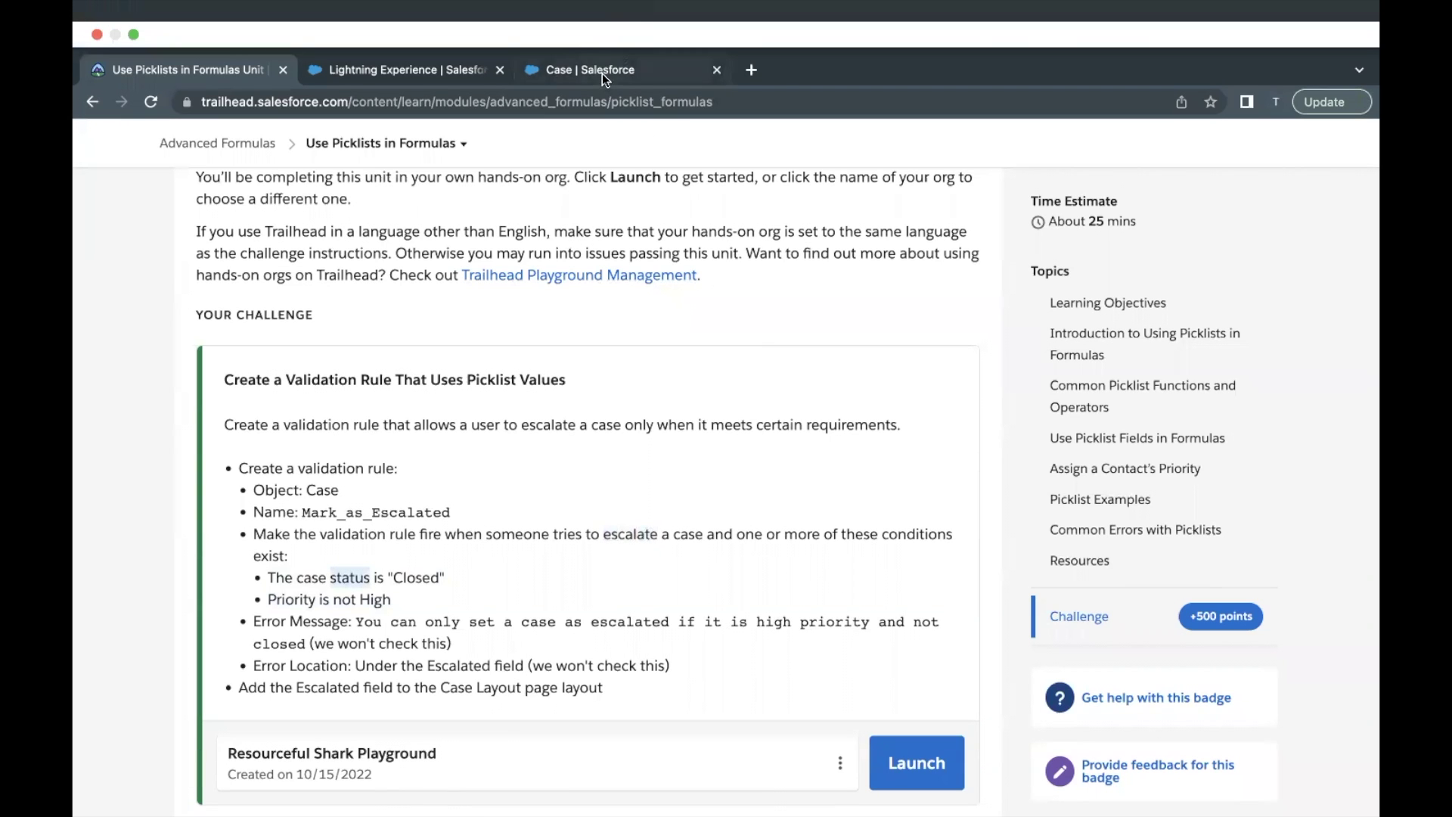
{"action": "left_click", "coordinate": [597, 23]}
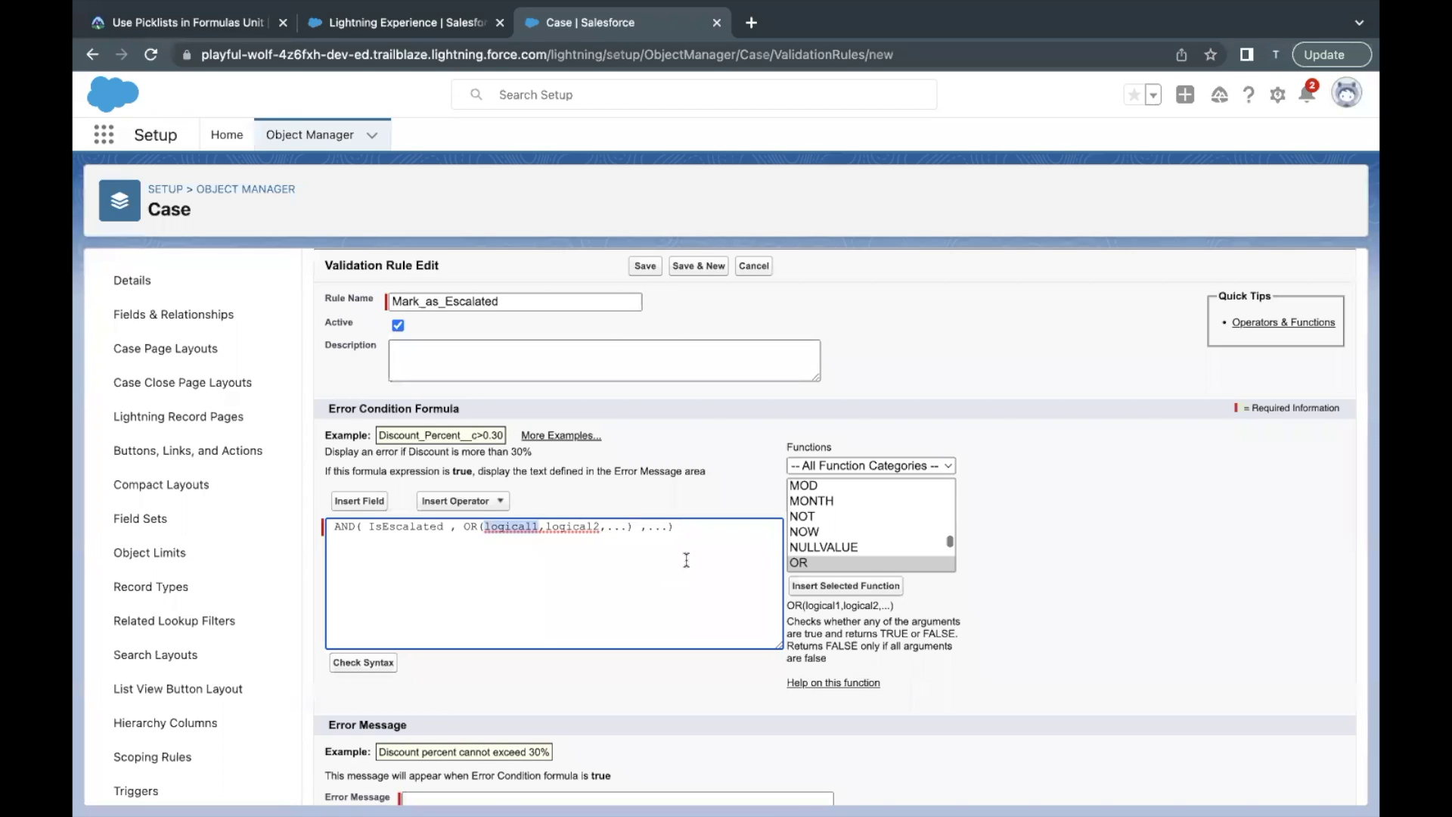
{"action": "left_click", "coordinate": [821, 546]}
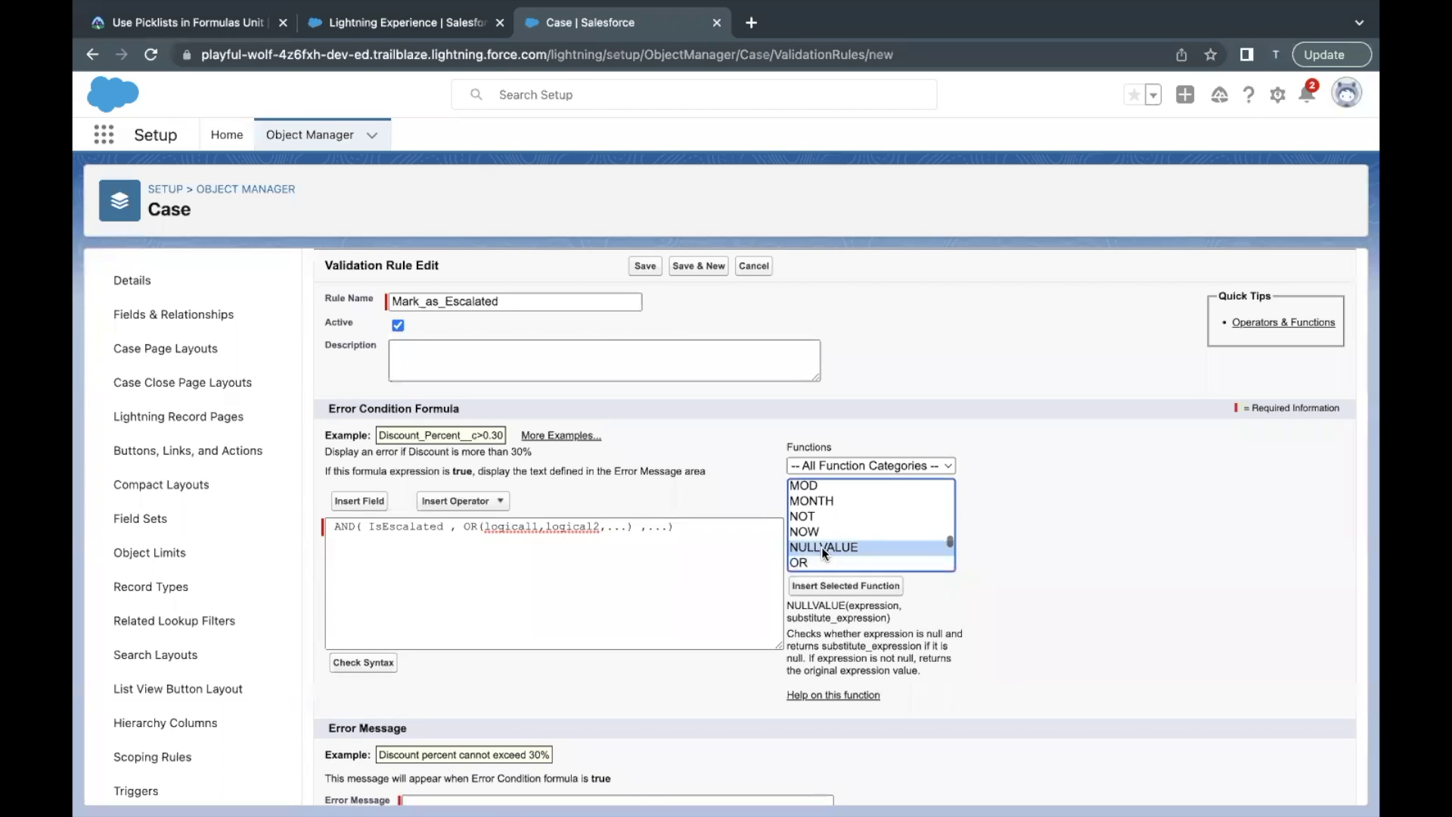
{"action": "key", "text": "i"}
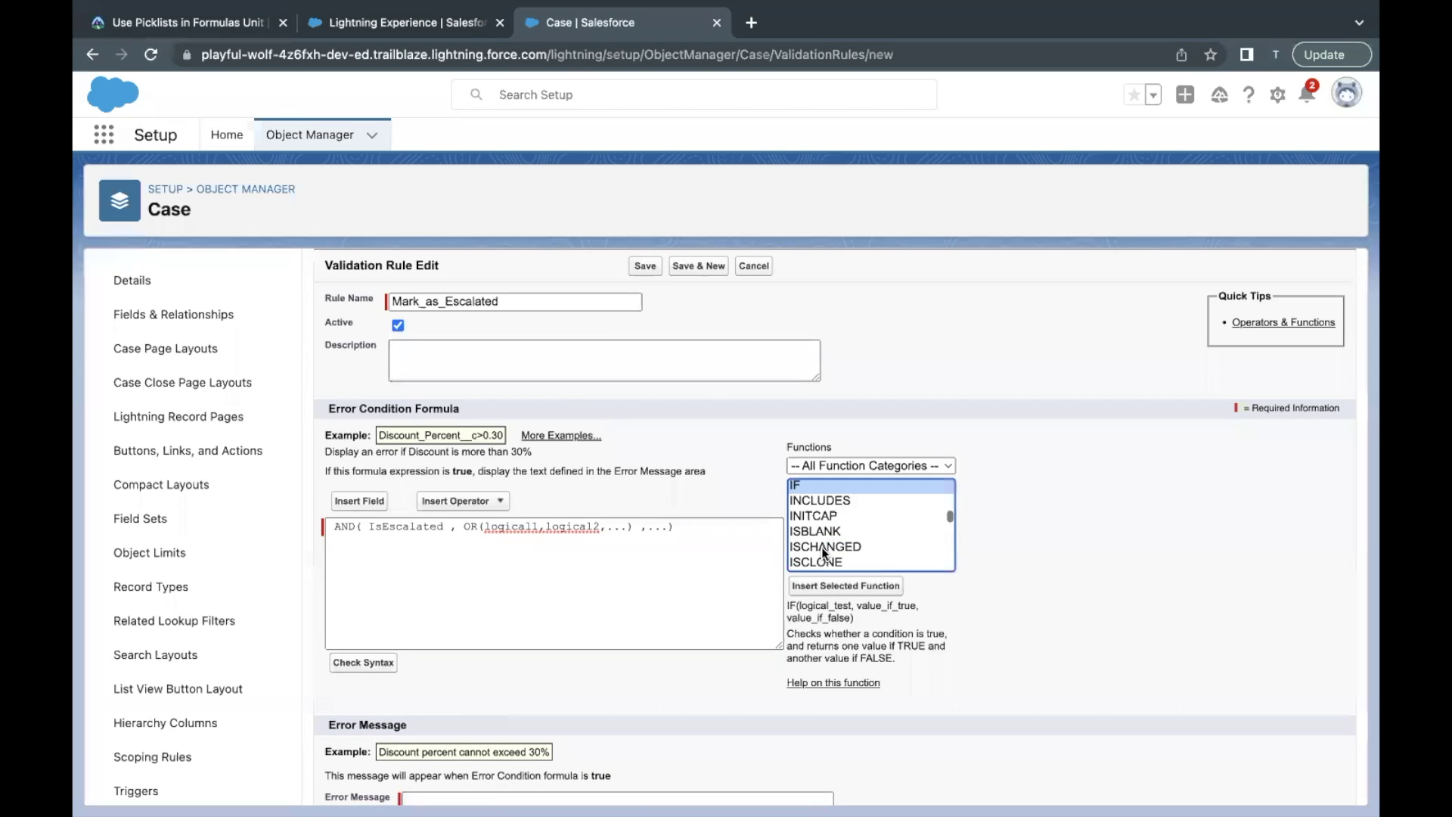
{"action": "scroll", "coordinate": [821, 547], "scroll_direction": "down", "scroll_amount": 3}
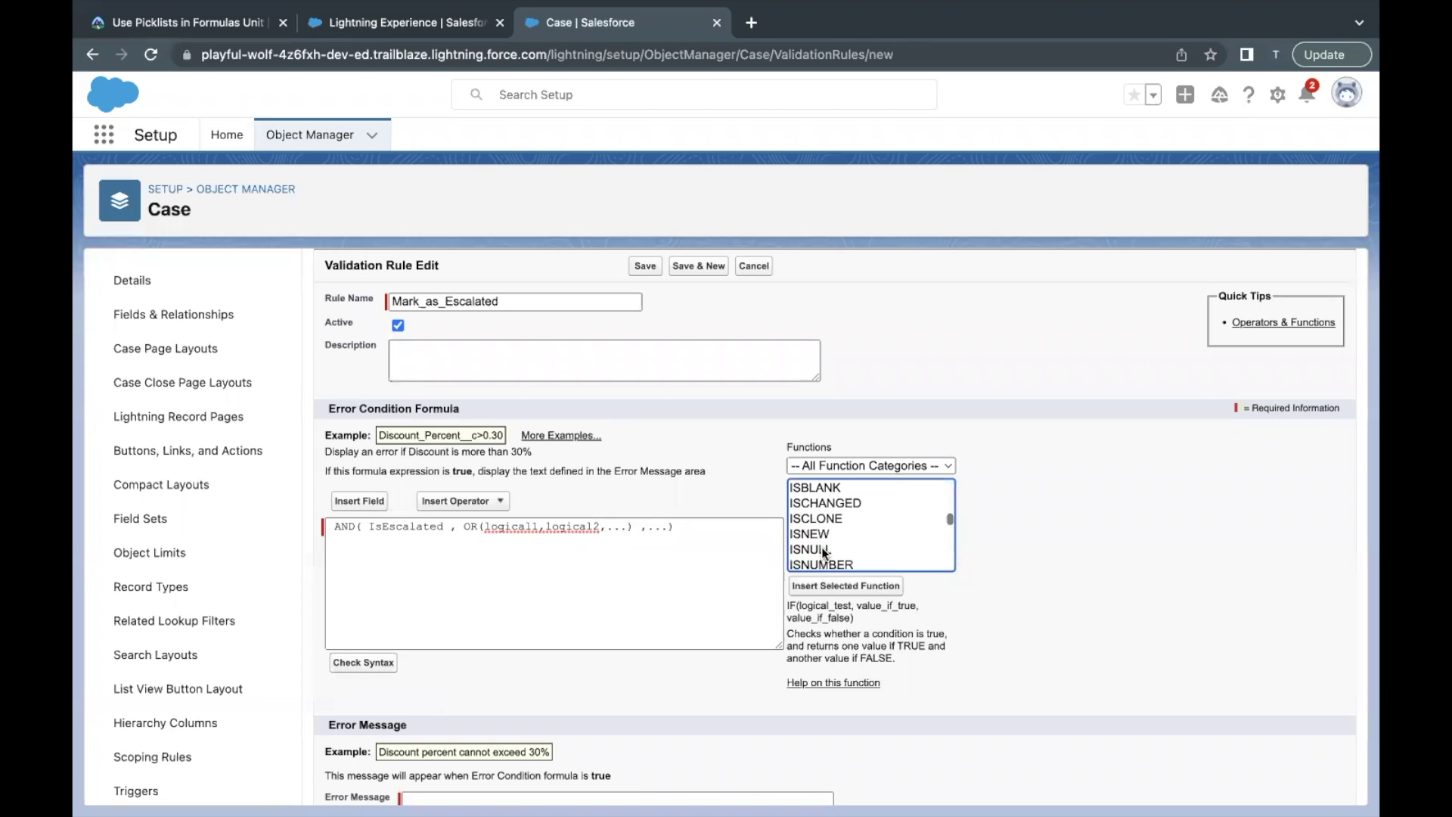
{"action": "scroll", "coordinate": [821, 546], "scroll_direction": "down", "scroll_amount": 2}
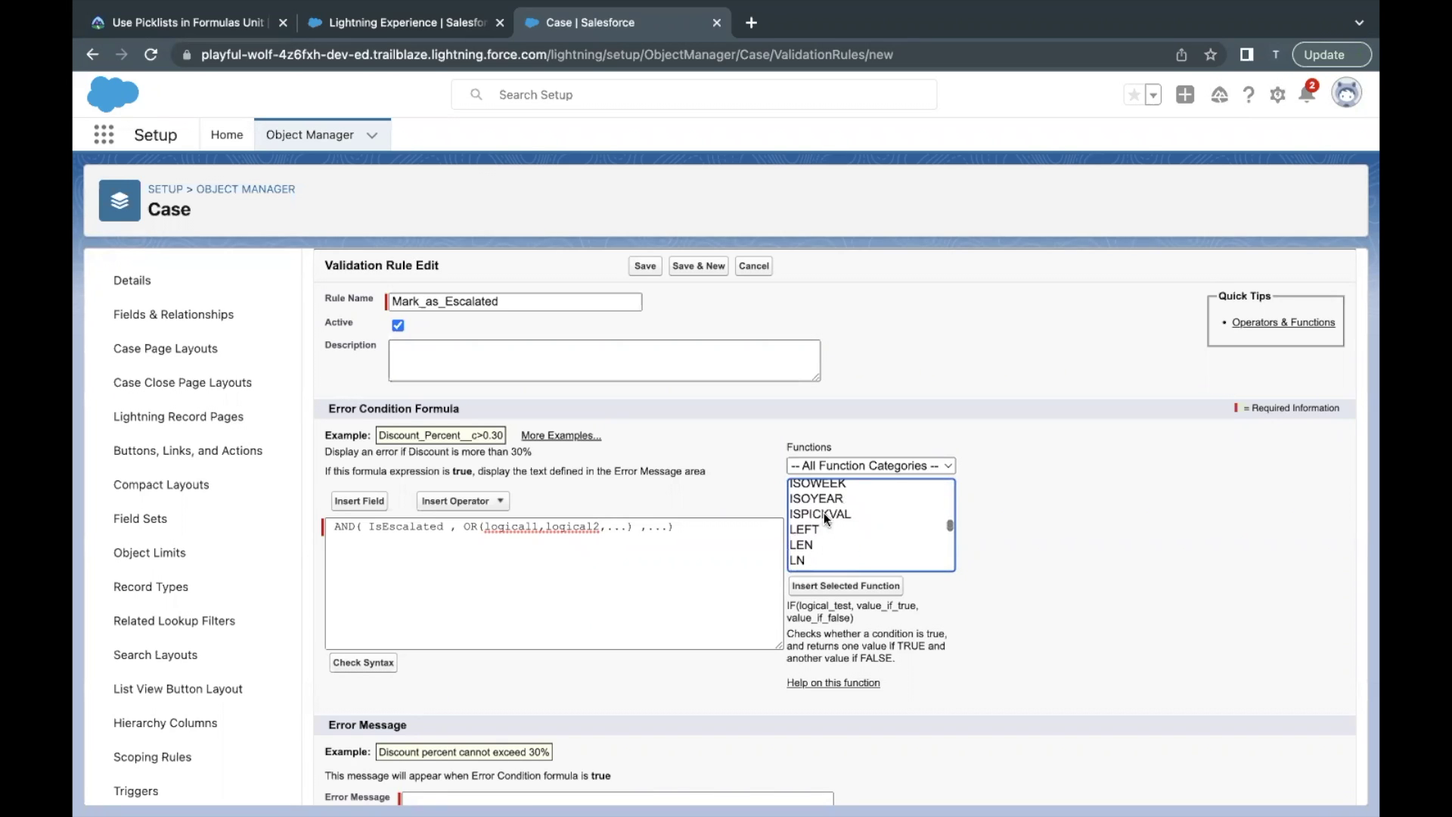
{"action": "left_click", "coordinate": [824, 513]}
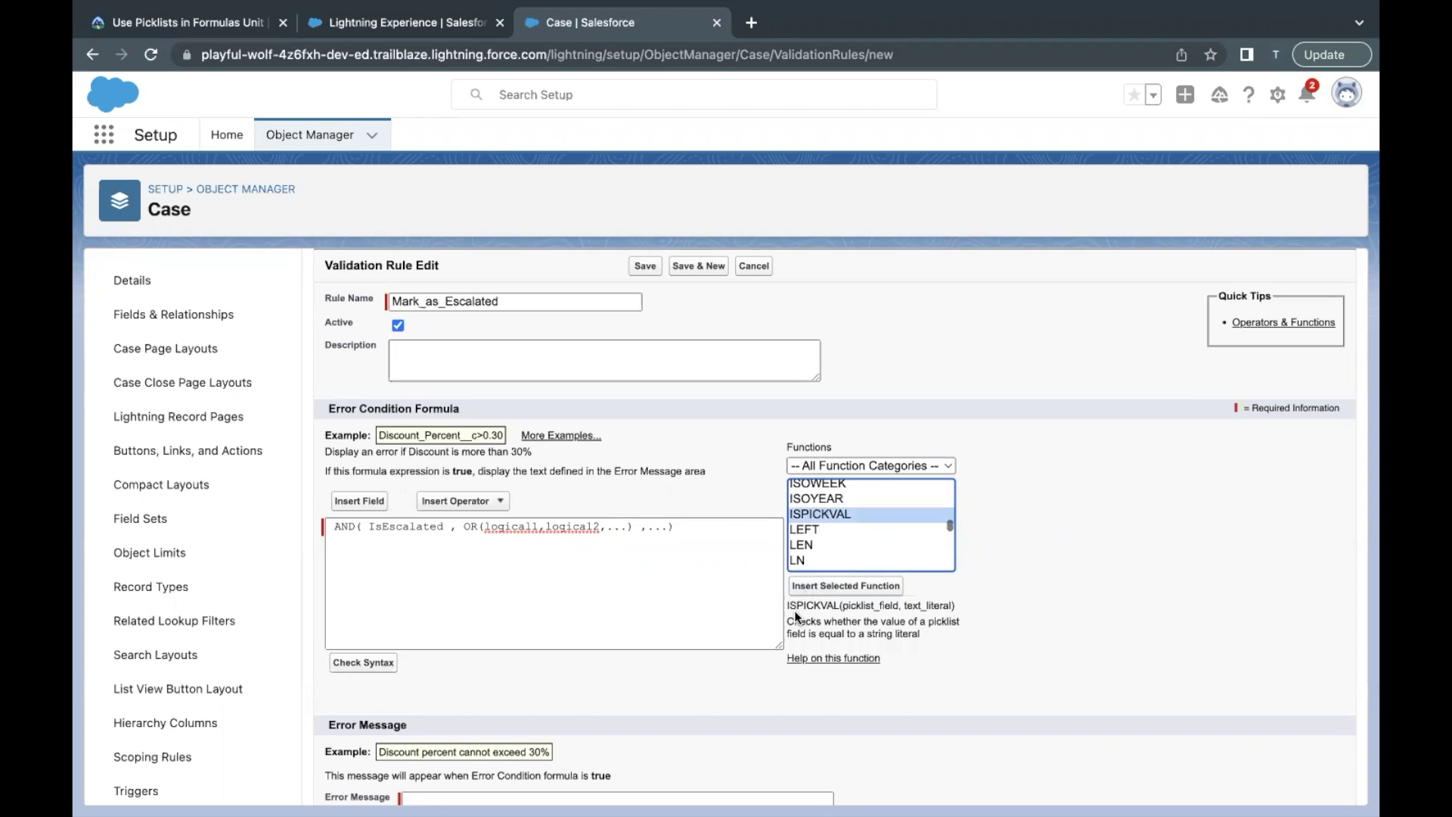
Step: Review ISPICKVAL's picklist_field and text_literal arguments, and insert the function in place of logical1
{"action": "left_click_drag", "start_coordinate": [790, 606], "coordinate": [848, 607]}
{"action": "left_click", "coordinate": [847, 607]}
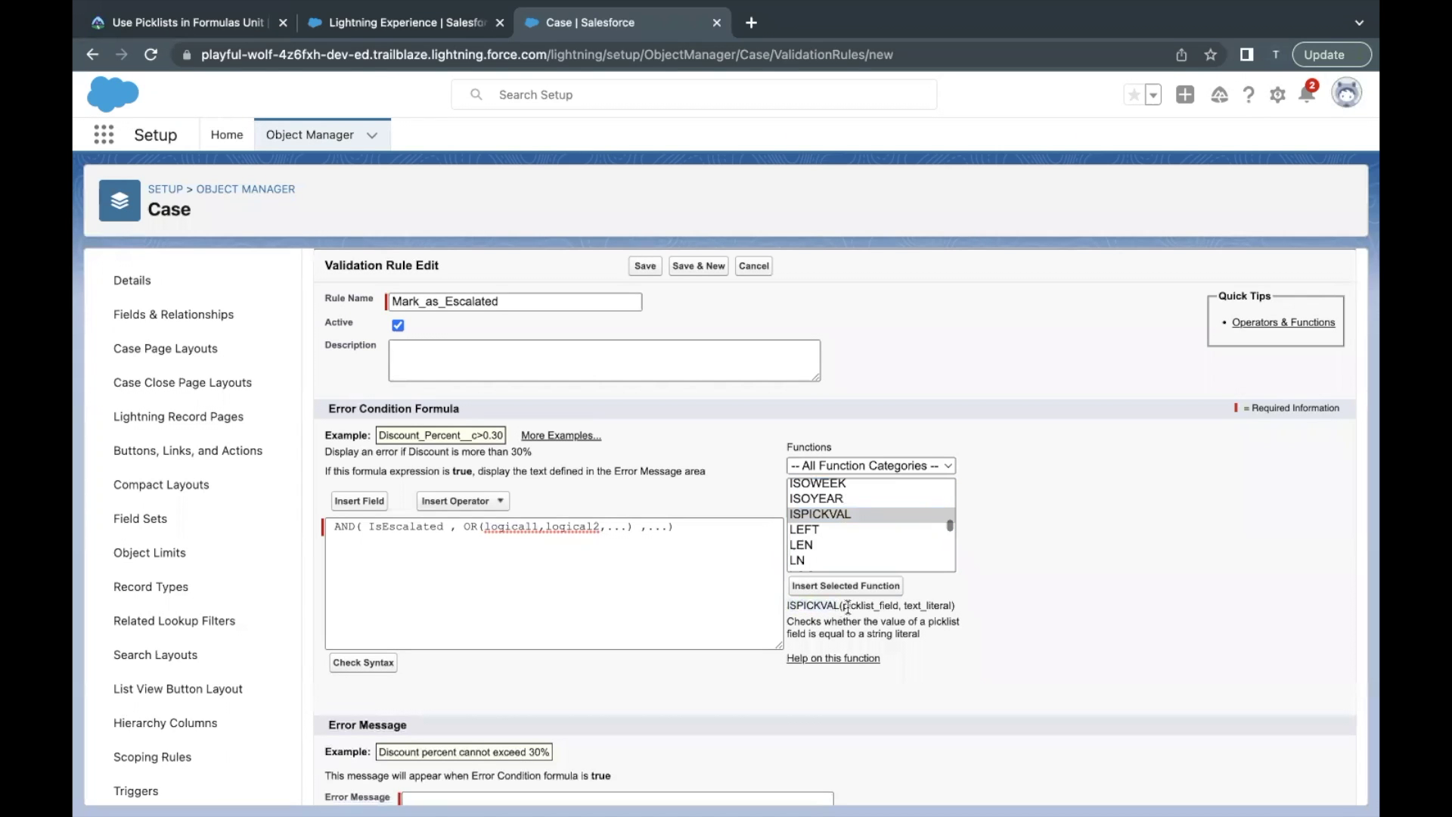
{"action": "double_click", "coordinate": [861, 608]}
{"action": "double_click", "coordinate": [915, 606]}
{"action": "double_click", "coordinate": [880, 607]}
{"action": "double_click", "coordinate": [880, 607]}
{"action": "double_click", "coordinate": [922, 606]}
{"action": "left_click", "coordinate": [856, 587]}
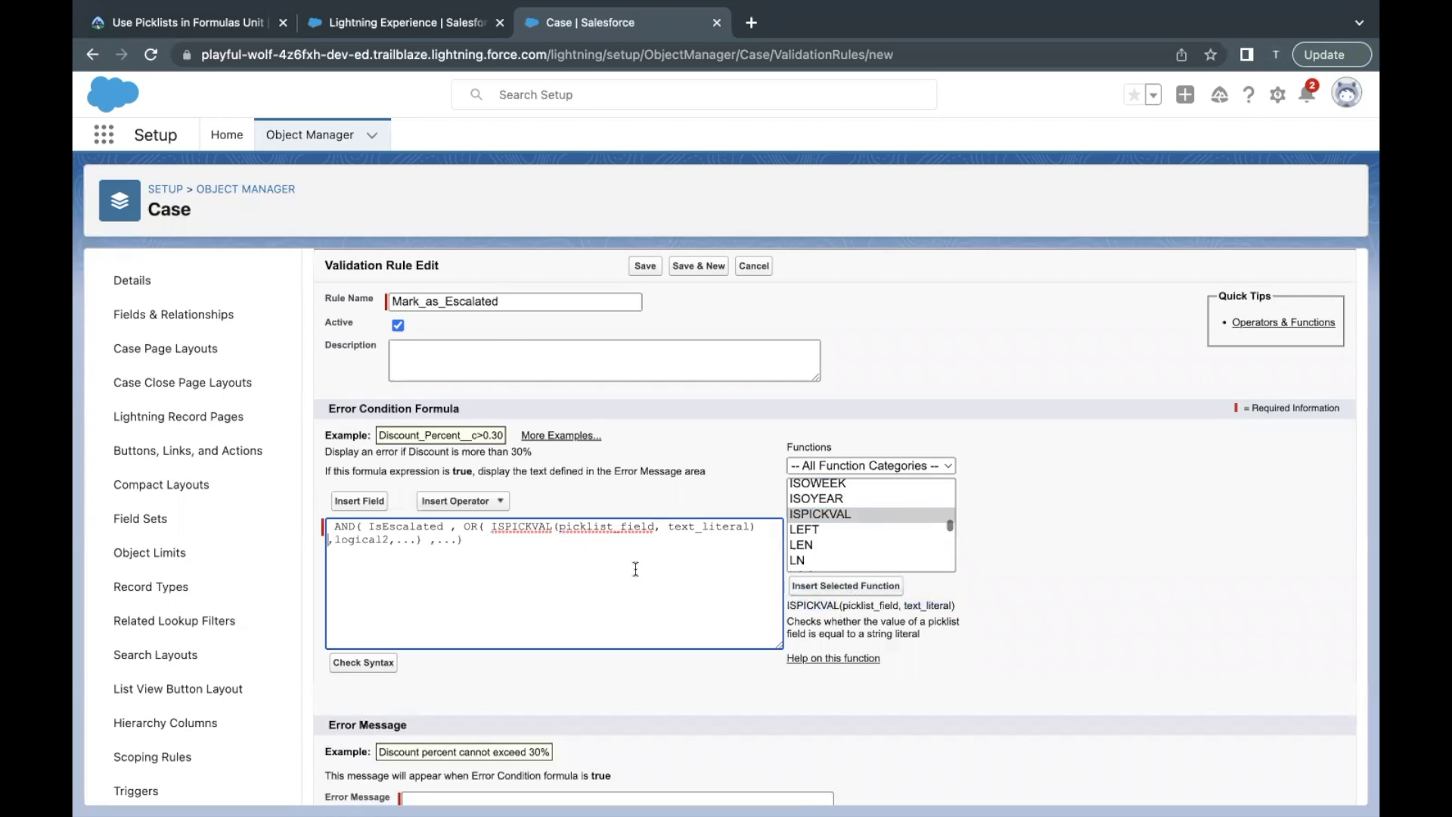
Step: Replace the picklist_field placeholder in ISPICKVAL with the Case object's Status field
{"action": "double_click", "coordinate": [585, 526]}
{"action": "left_click", "coordinate": [370, 505]}
{"action": "left_click", "coordinate": [691, 567]}
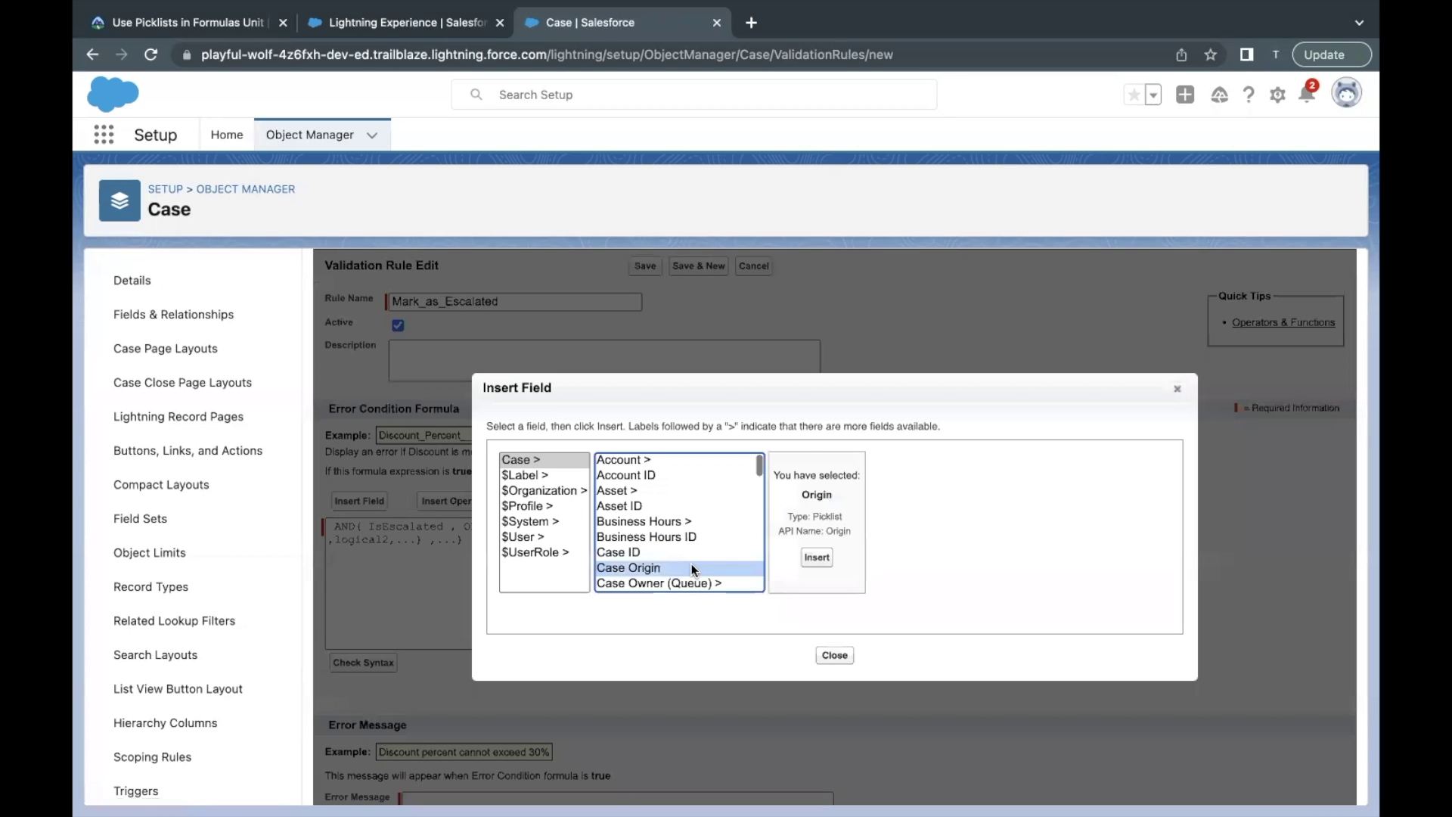
{"action": "key", "text": "s"}
{"action": "scroll", "coordinate": [691, 566], "scroll_direction": "down", "scroll_amount": 2}
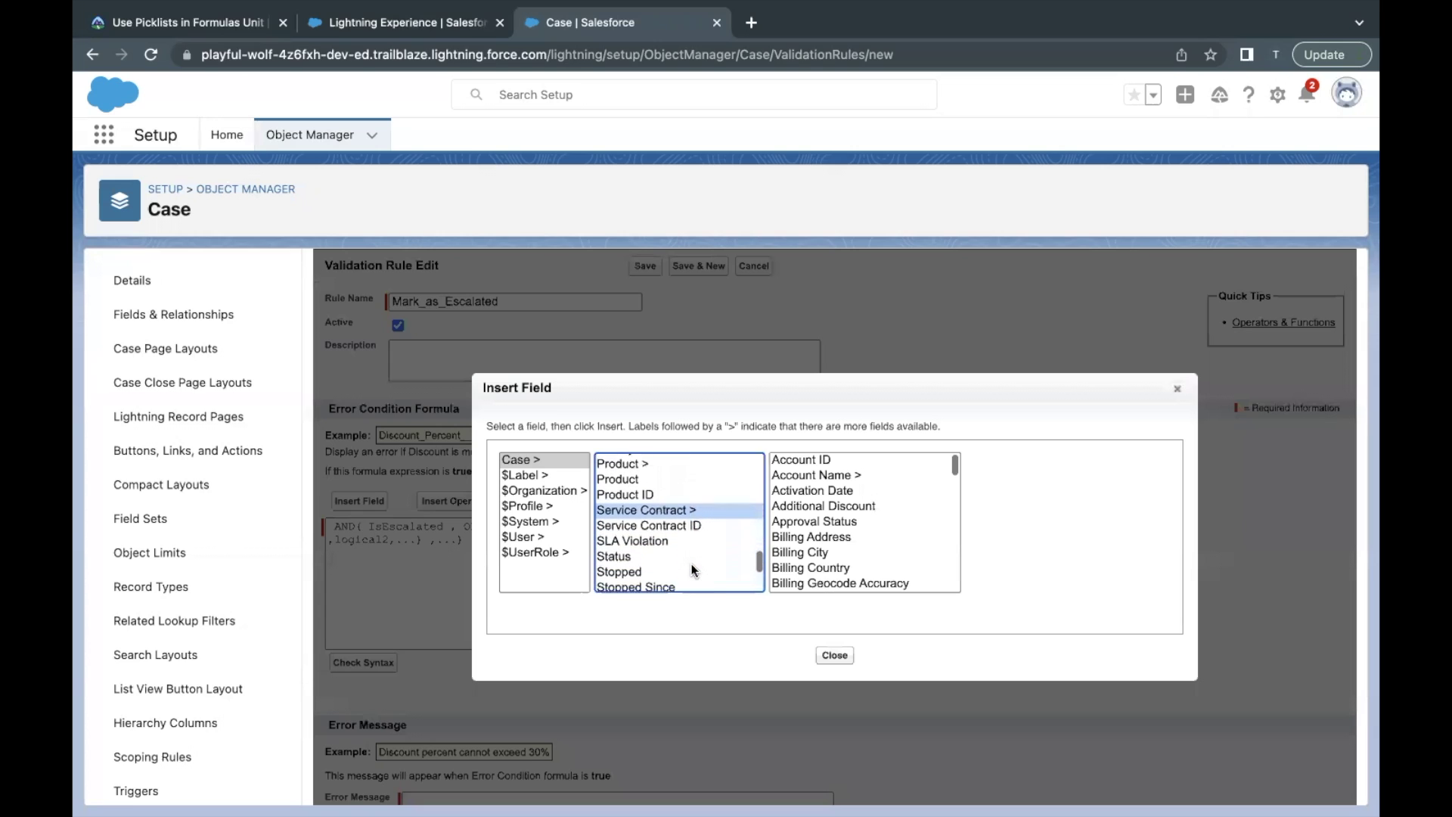
{"action": "left_click", "coordinate": [644, 552]}
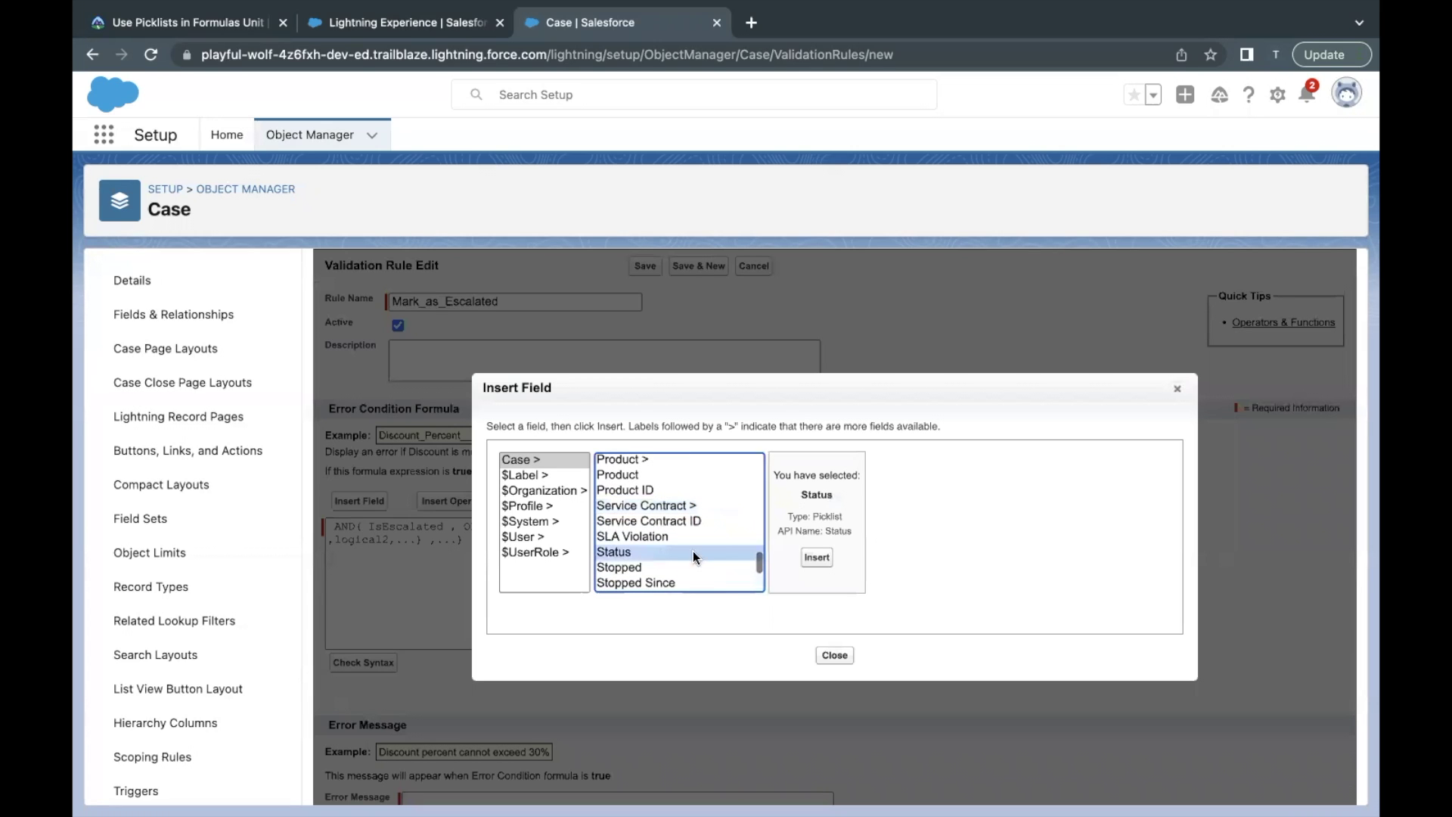
{"action": "left_click", "coordinate": [816, 559]}
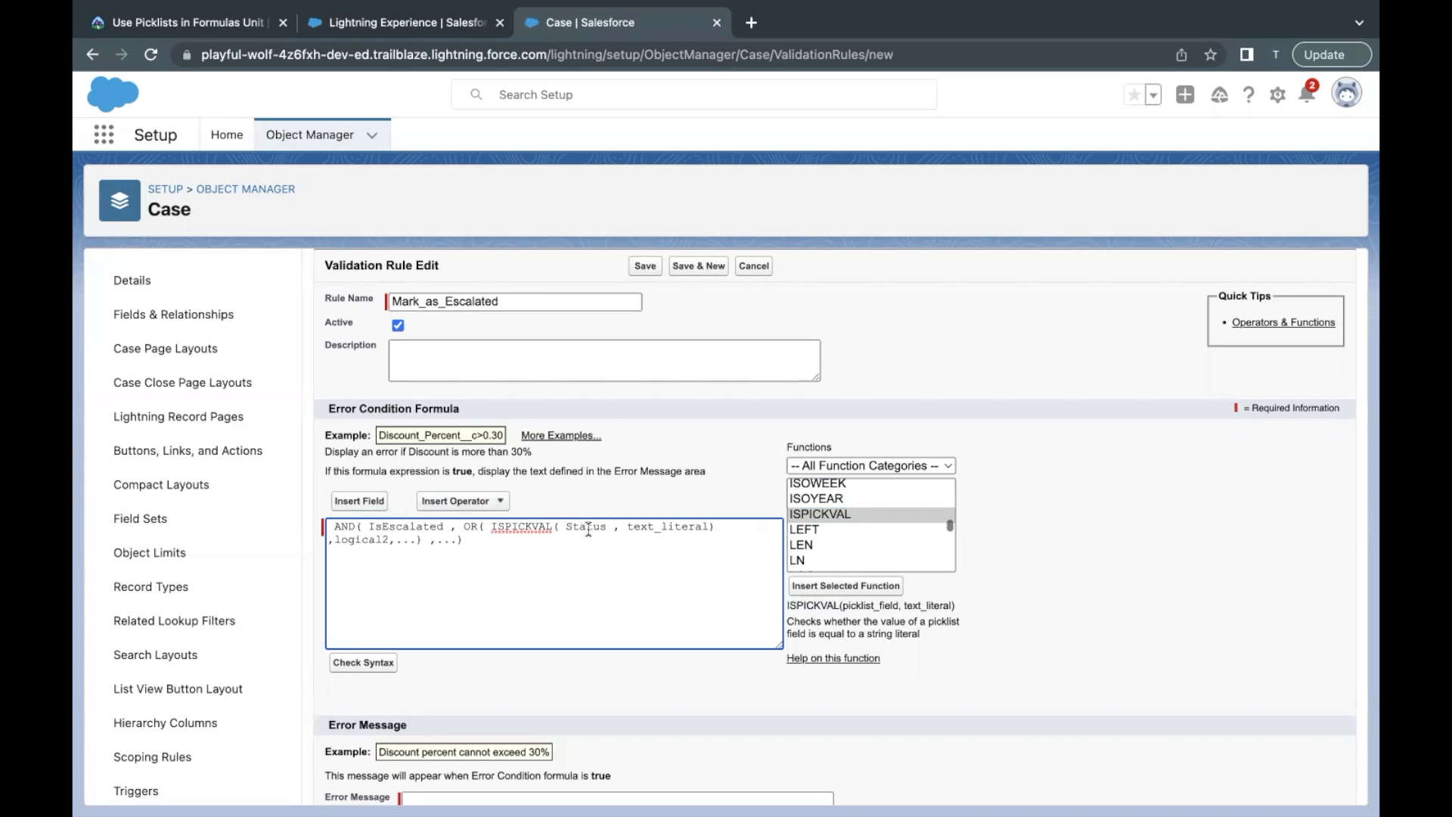
Step: Replace ISPICKVAL's text_literal placeholder with 'Closed' and check the value against the challenge instructions
{"action": "left_click_drag", "start_coordinate": [564, 527], "coordinate": [606, 525]}
{"action": "double_click", "coordinate": [644, 527]}
{"action": "key", "text": "BackSpace"}
{"action": "key", "text": "BackSpace"}
{"action": "type", "text": "''Closed"}
{"action": "left_click", "coordinate": [253, 29]}
{"action": "double_click", "coordinate": [425, 529]}
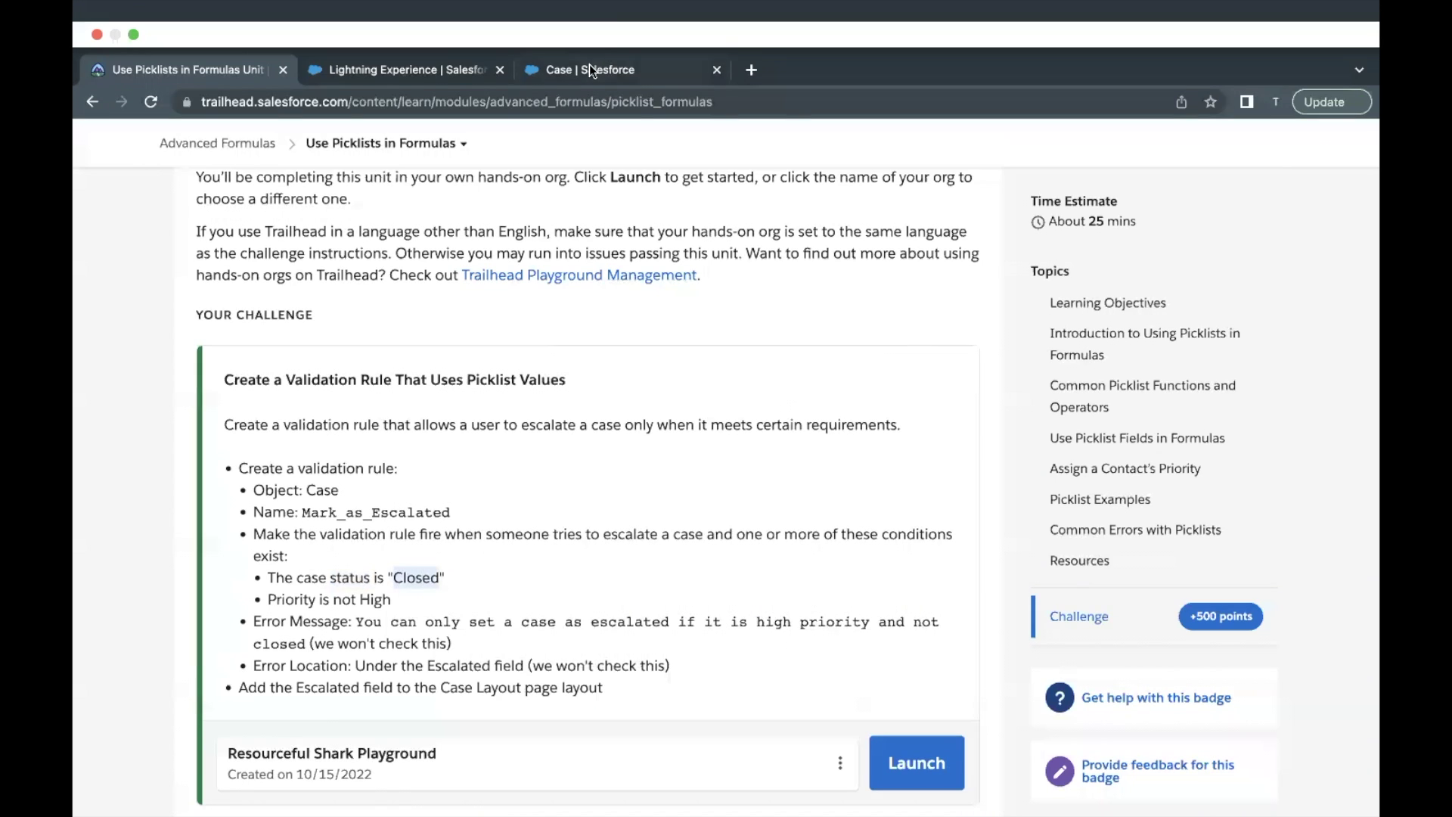
{"action": "left_click", "coordinate": [598, 23]}
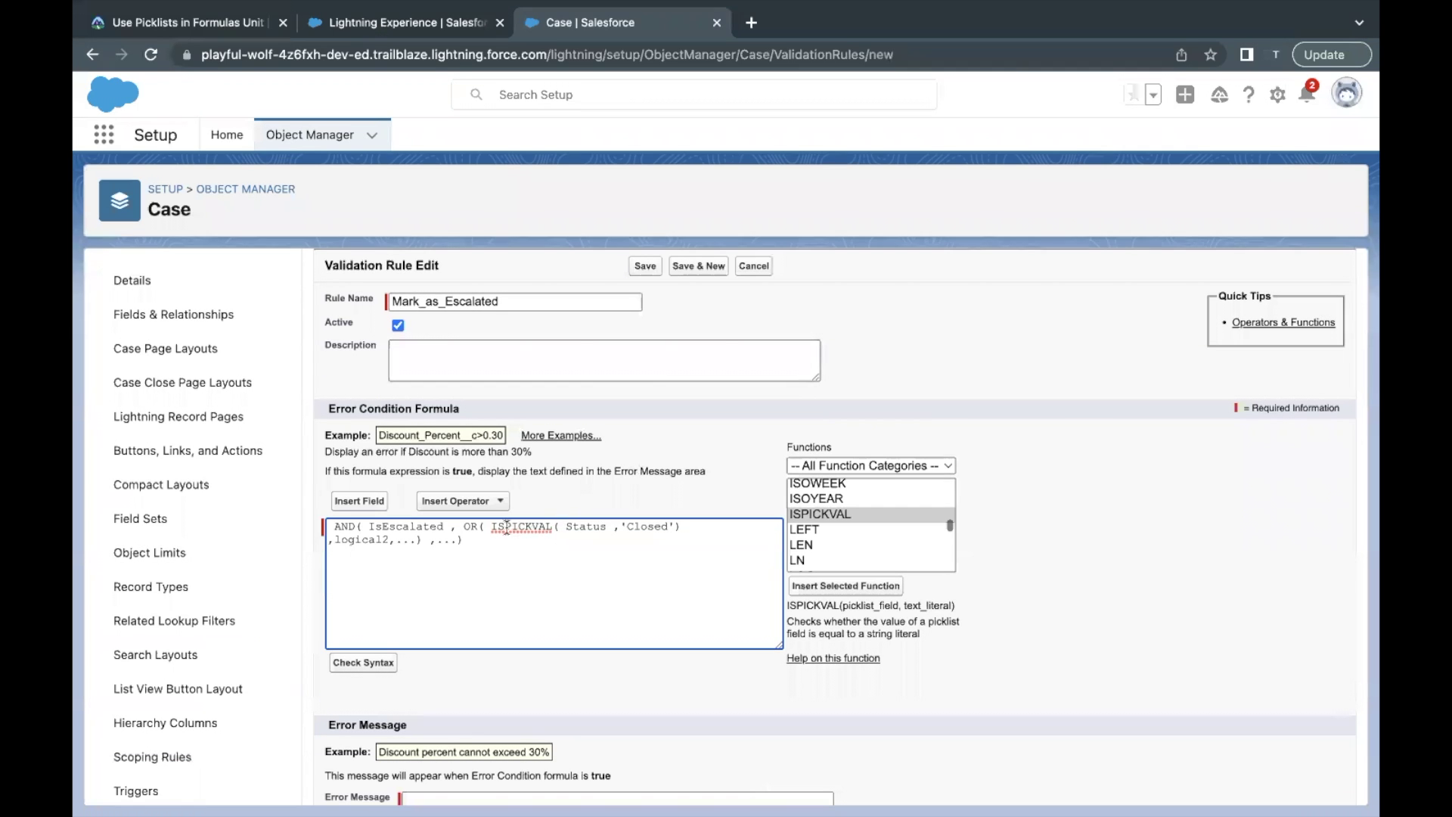
Step: Review the status condition in the formula and the challenge's priority condition for the OR function's logical2 argument
{"action": "left_click_drag", "start_coordinate": [493, 527], "coordinate": [619, 529]}
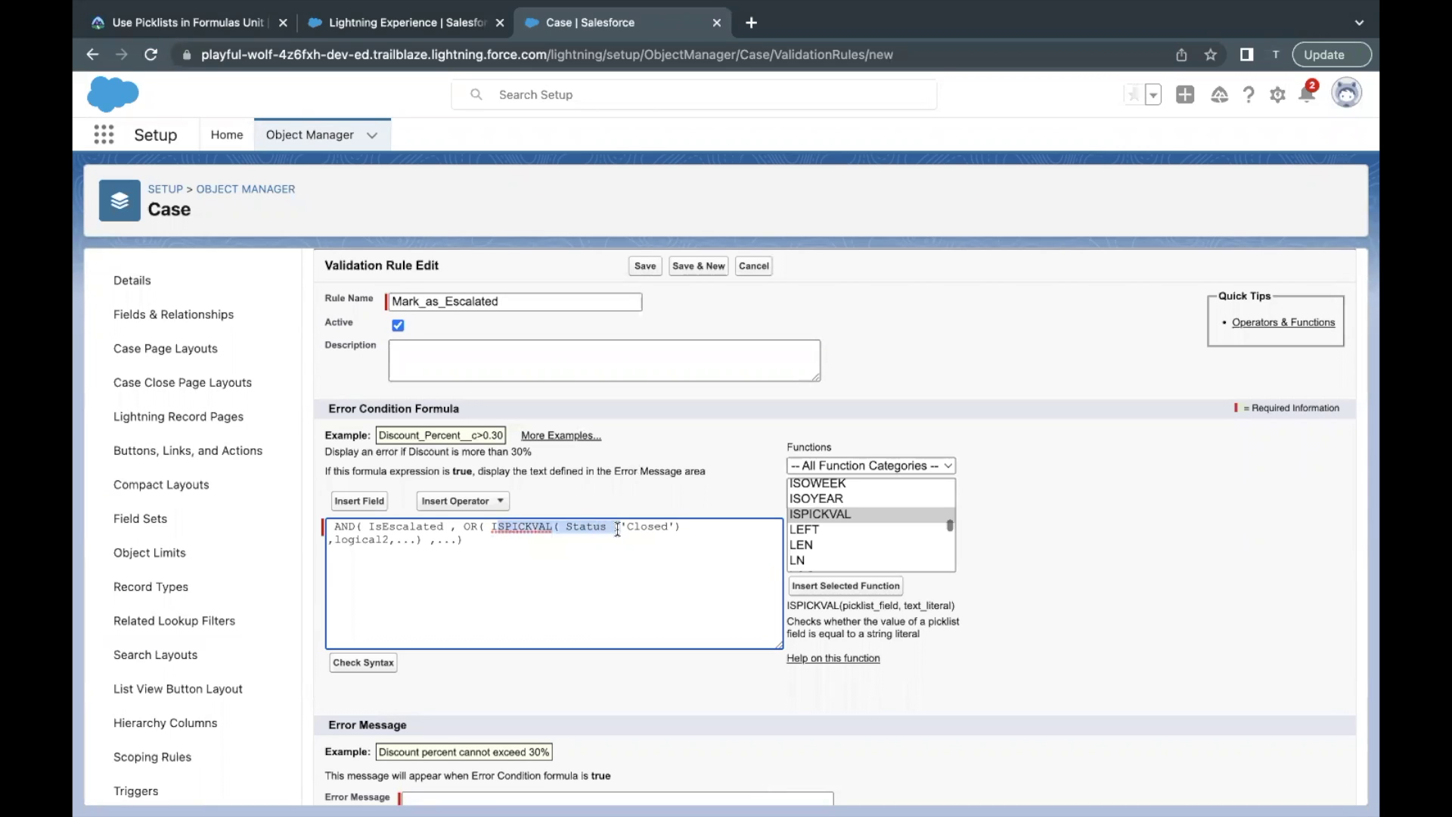
{"action": "double_click", "coordinate": [348, 539]}
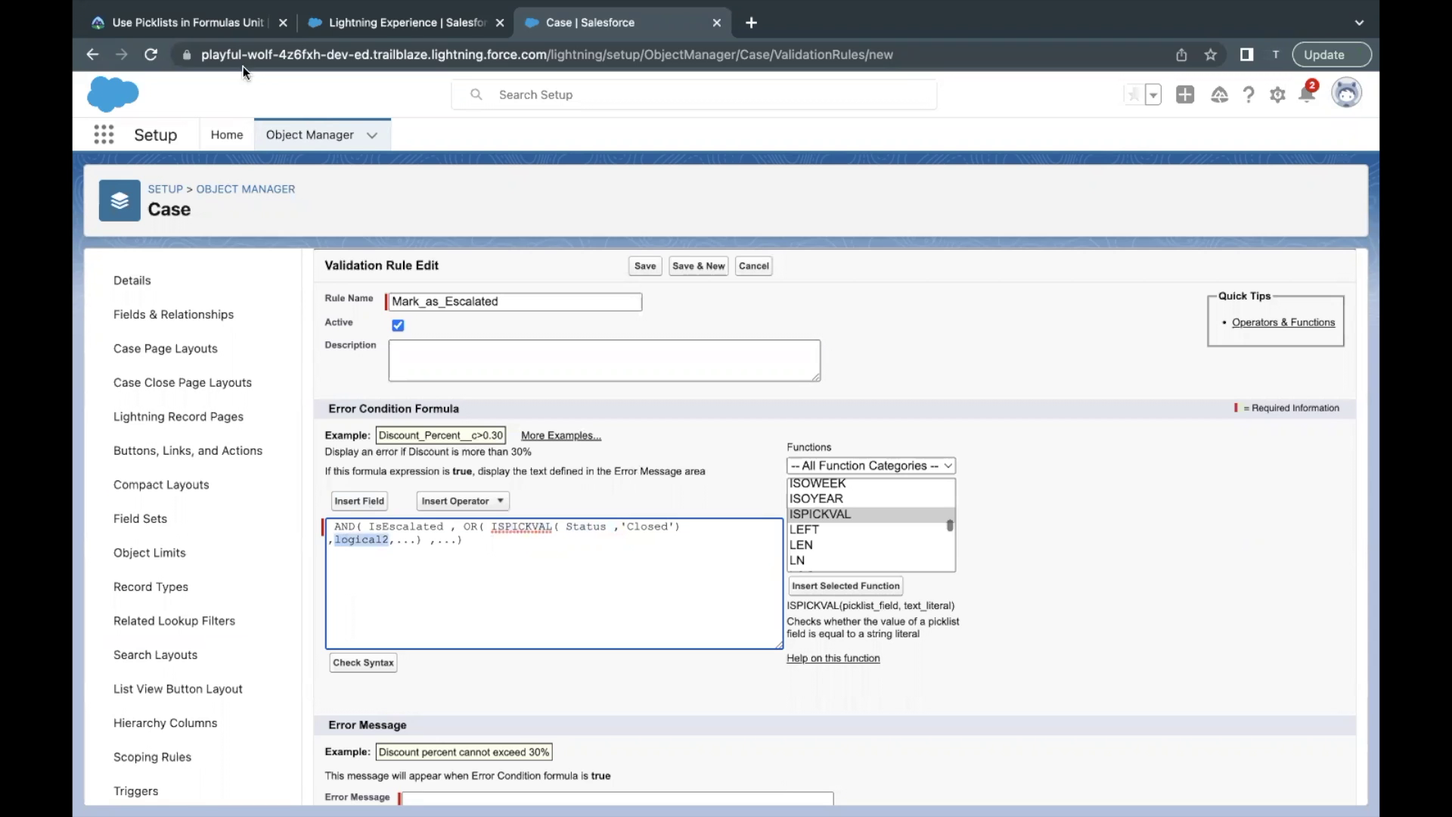
{"action": "left_click", "coordinate": [224, 25]}
{"action": "left_click_drag", "start_coordinate": [266, 552], "coordinate": [392, 552]}
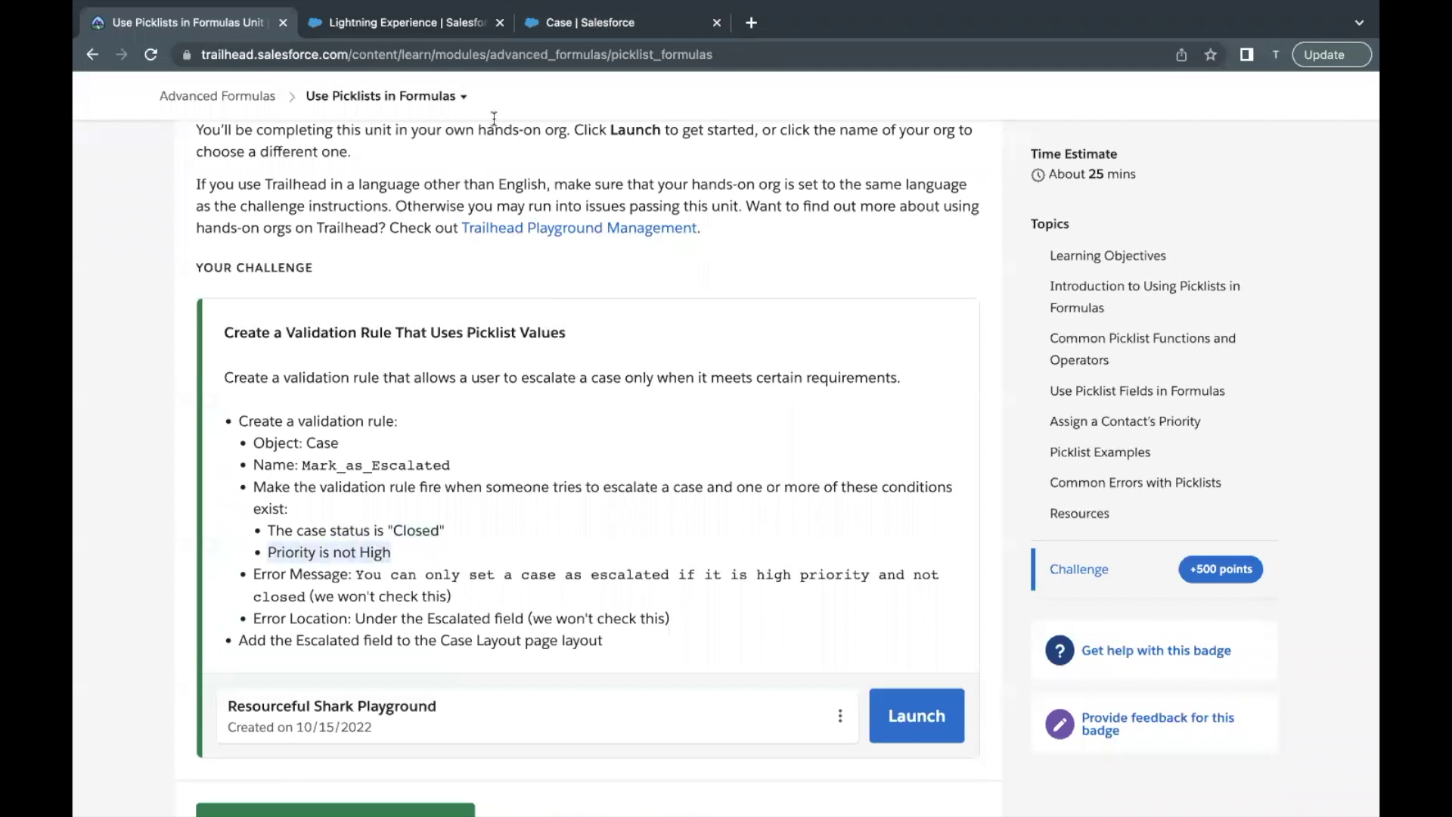
{"action": "left_click", "coordinate": [590, 31]}
{"action": "double_click", "coordinate": [372, 540]}
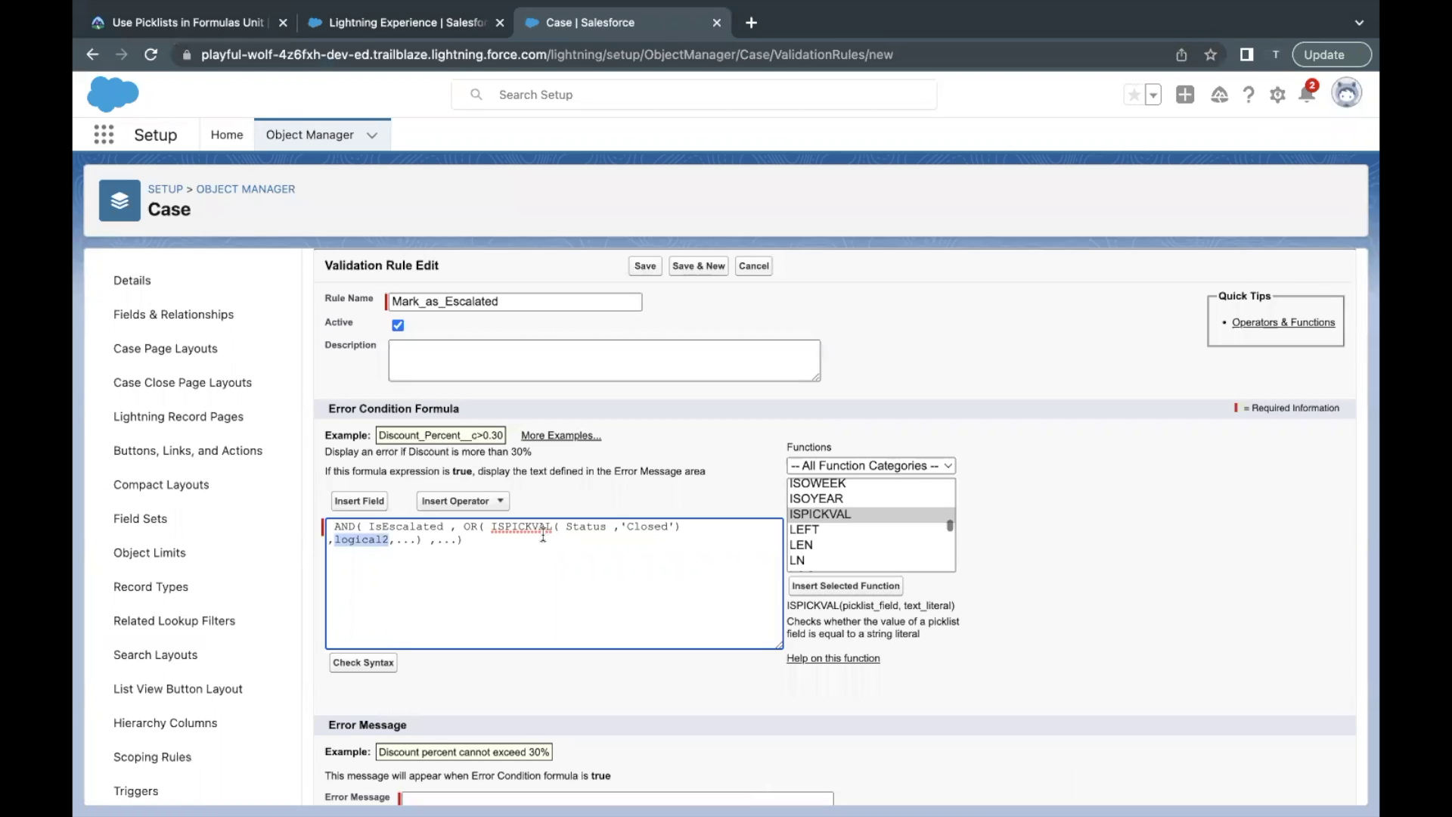
{"action": "left_click", "coordinate": [821, 543]}
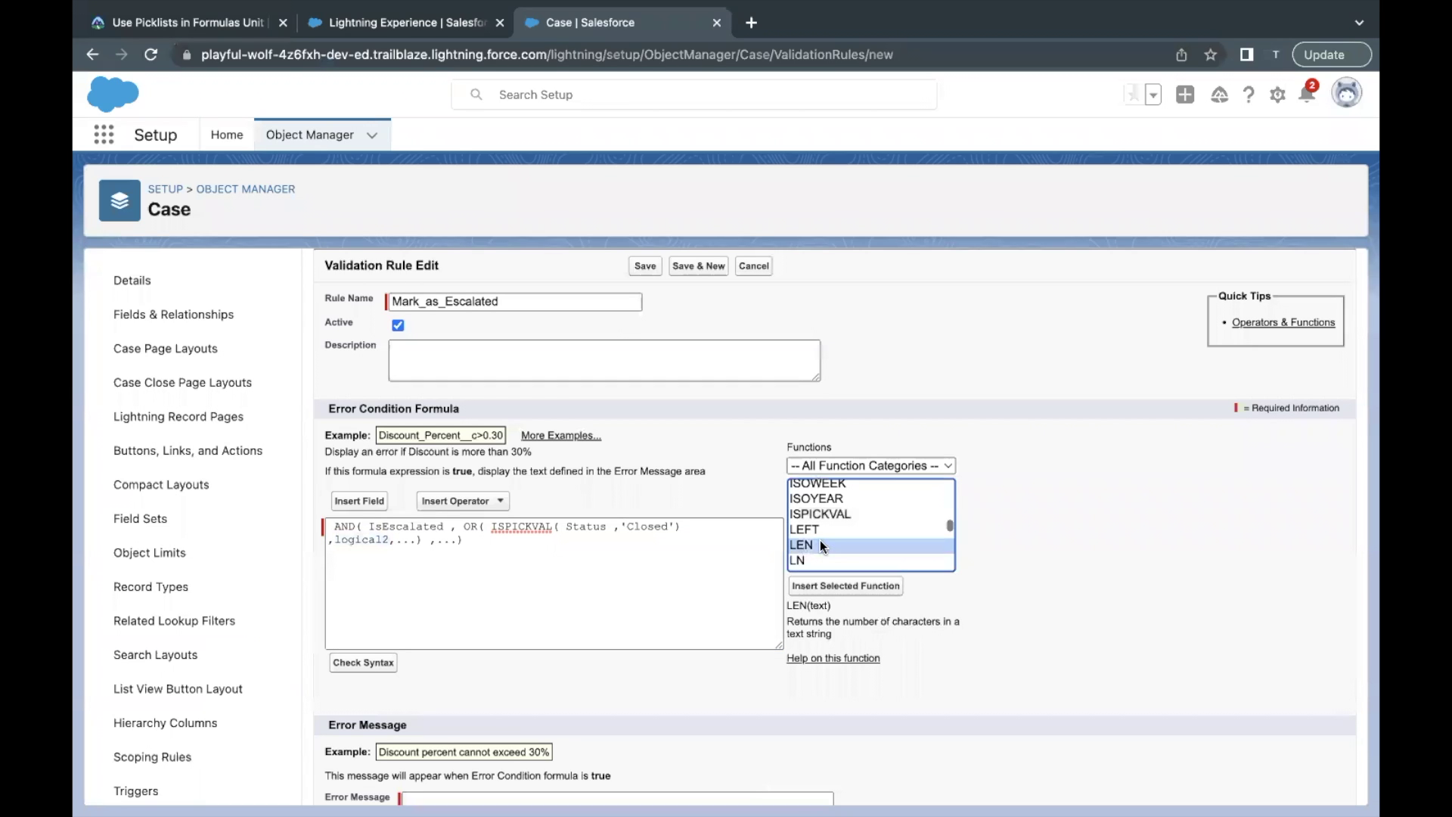
{"action": "scroll", "coordinate": [820, 540], "scroll_direction": "down", "scroll_amount": 1}
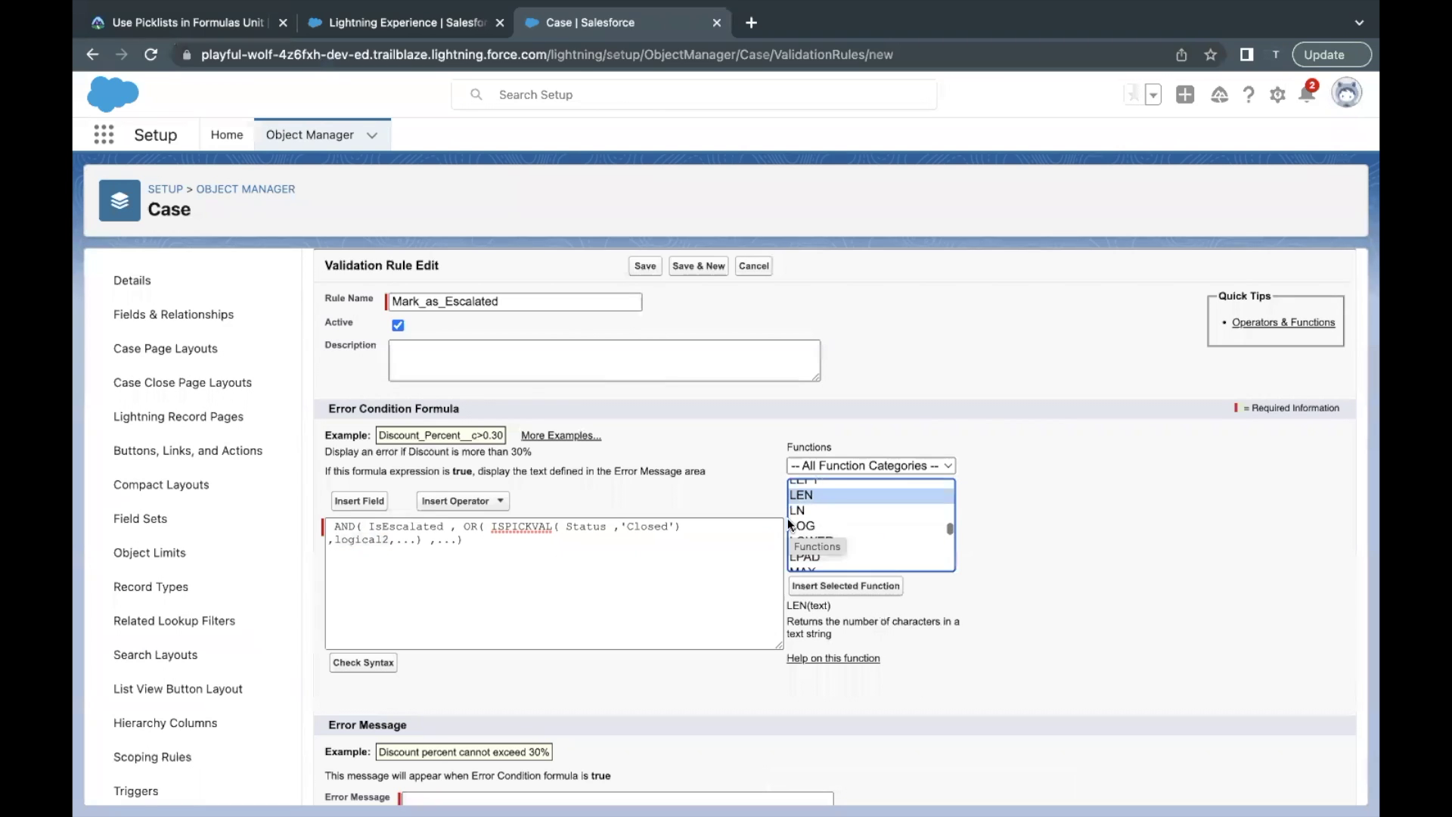
Step: Recheck the "not" wording in the challenge's priority condition and replace the OR function's logical2 placeholder with a NOT function
{"action": "left_click", "coordinate": [192, 22]}
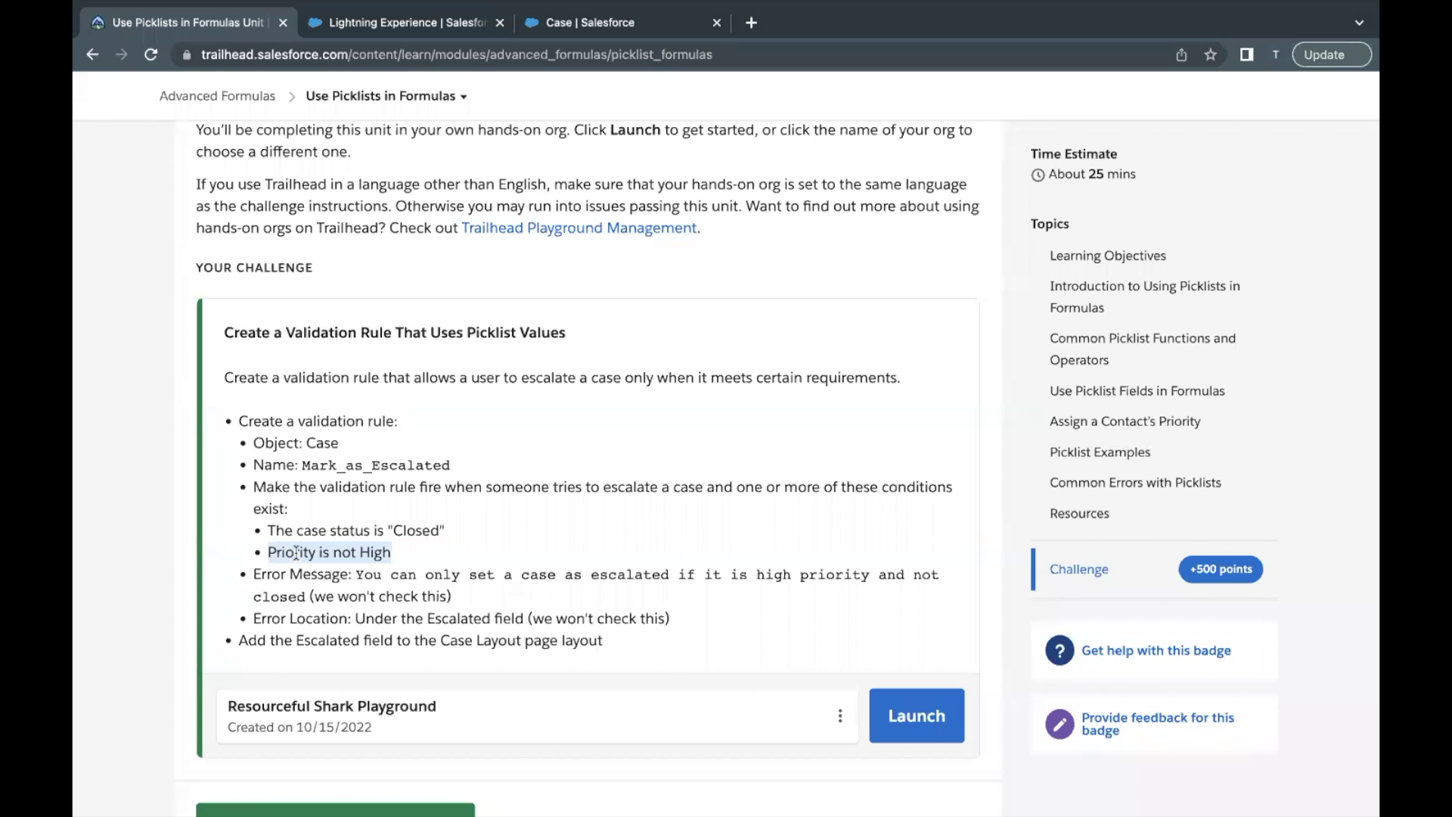
{"action": "left_click", "coordinate": [333, 553]}
{"action": "double_click", "coordinate": [337, 553]}
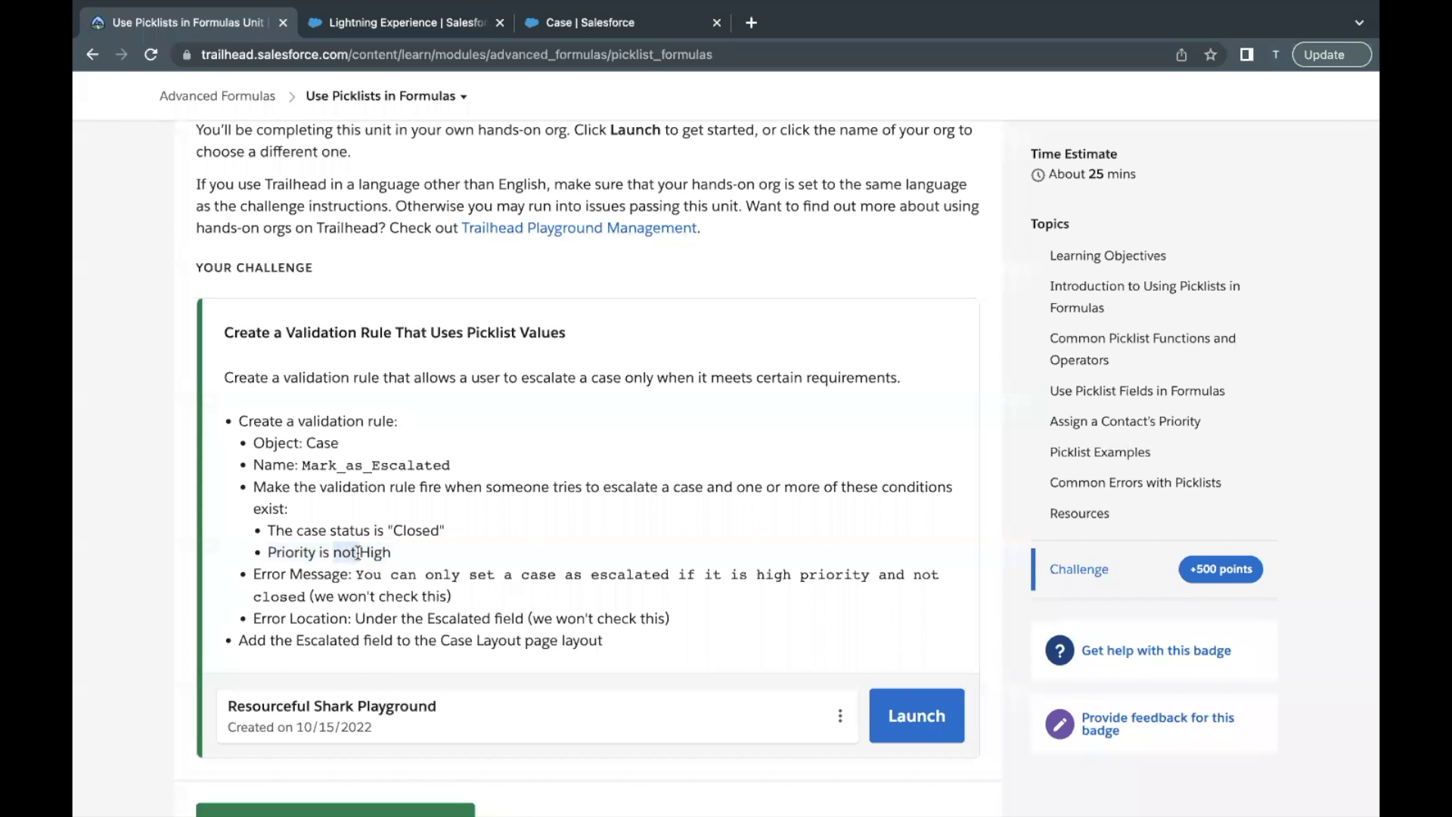
{"action": "left_click", "coordinate": [533, 35]}
{"action": "left_click", "coordinate": [490, 527]}
{"action": "triple_click", "coordinate": [492, 529]}
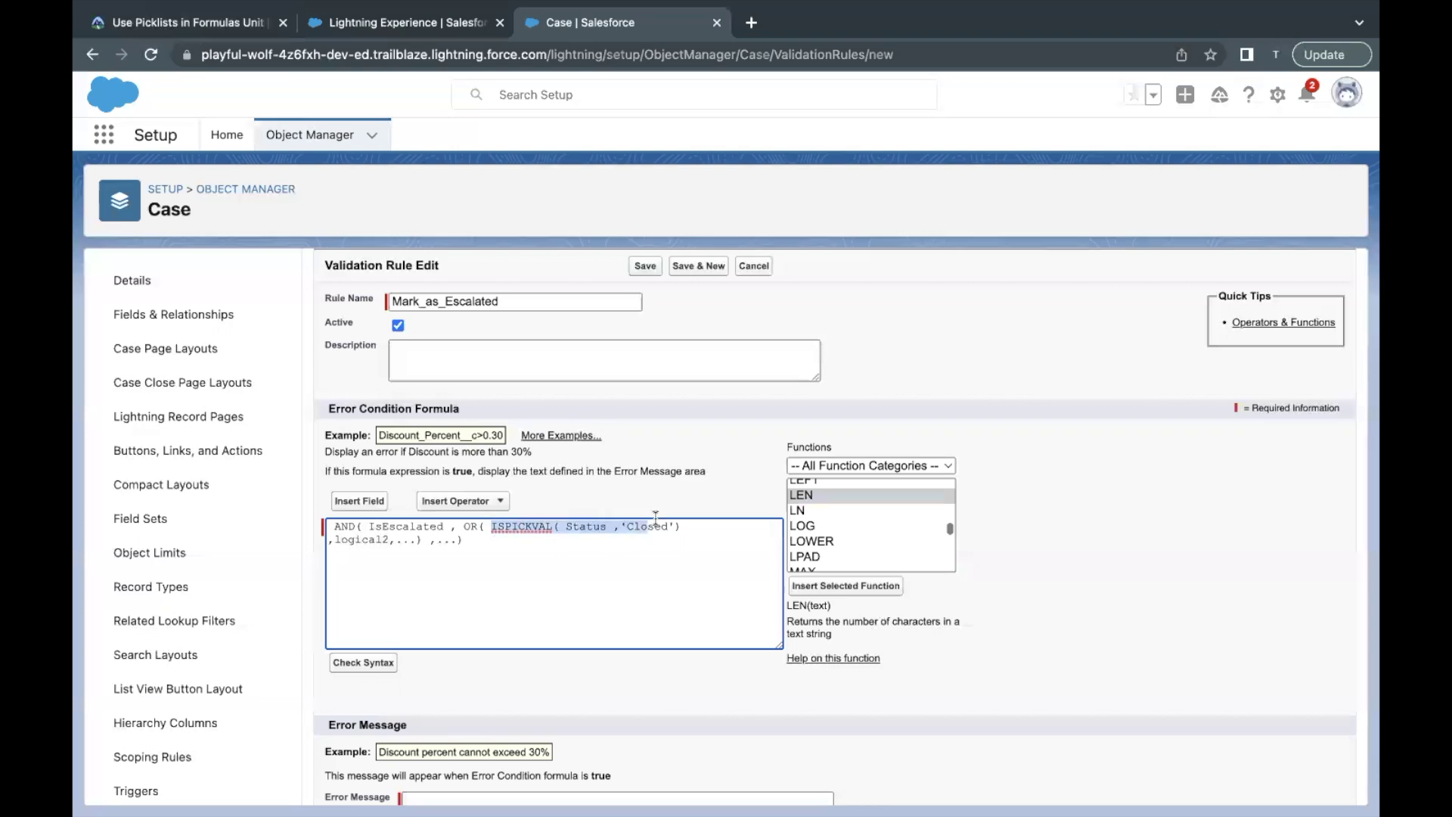
{"action": "left_click", "coordinate": [535, 542]}
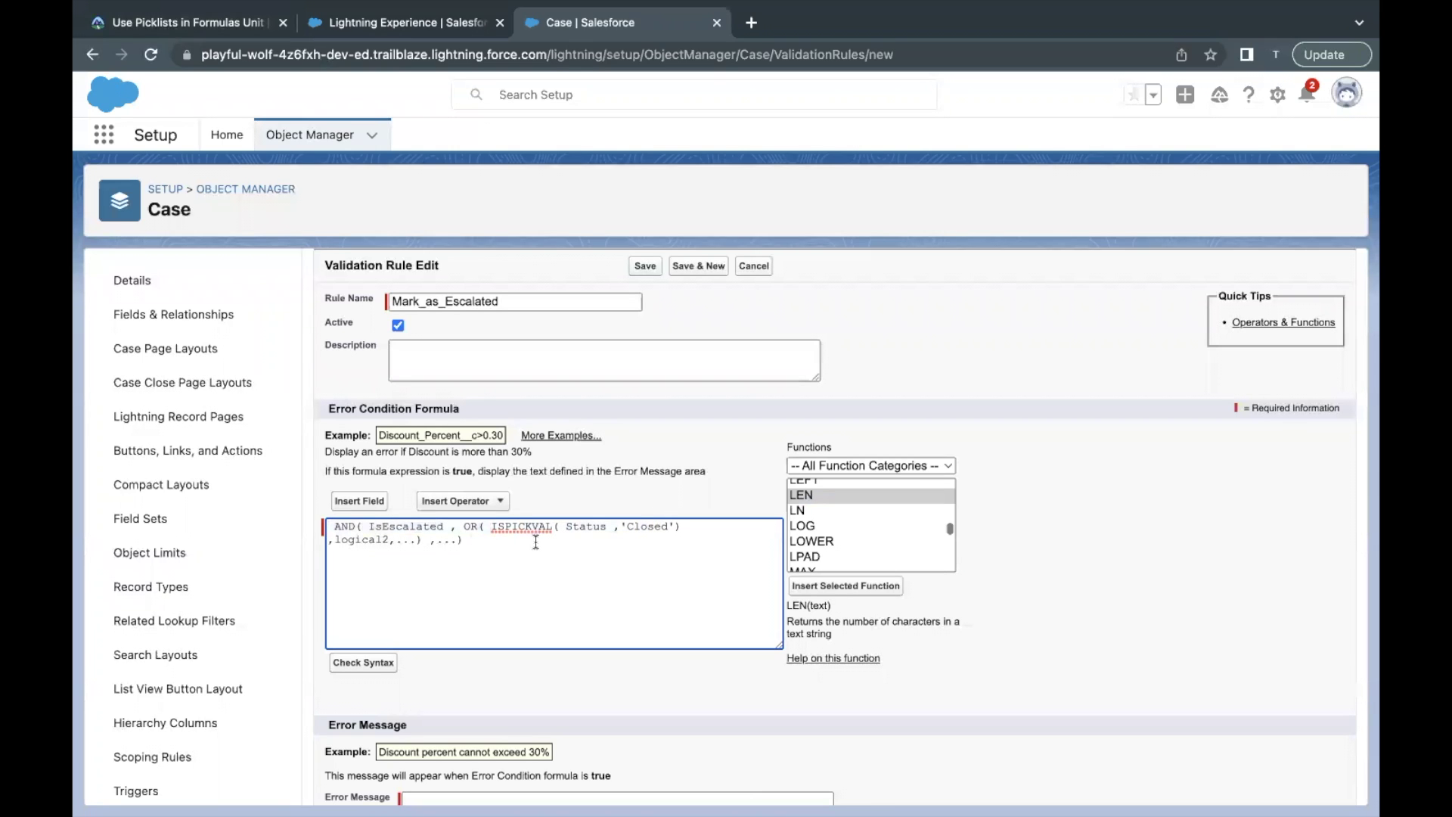
{"action": "double_click", "coordinate": [342, 540]}
{"action": "left_click", "coordinate": [810, 545]}
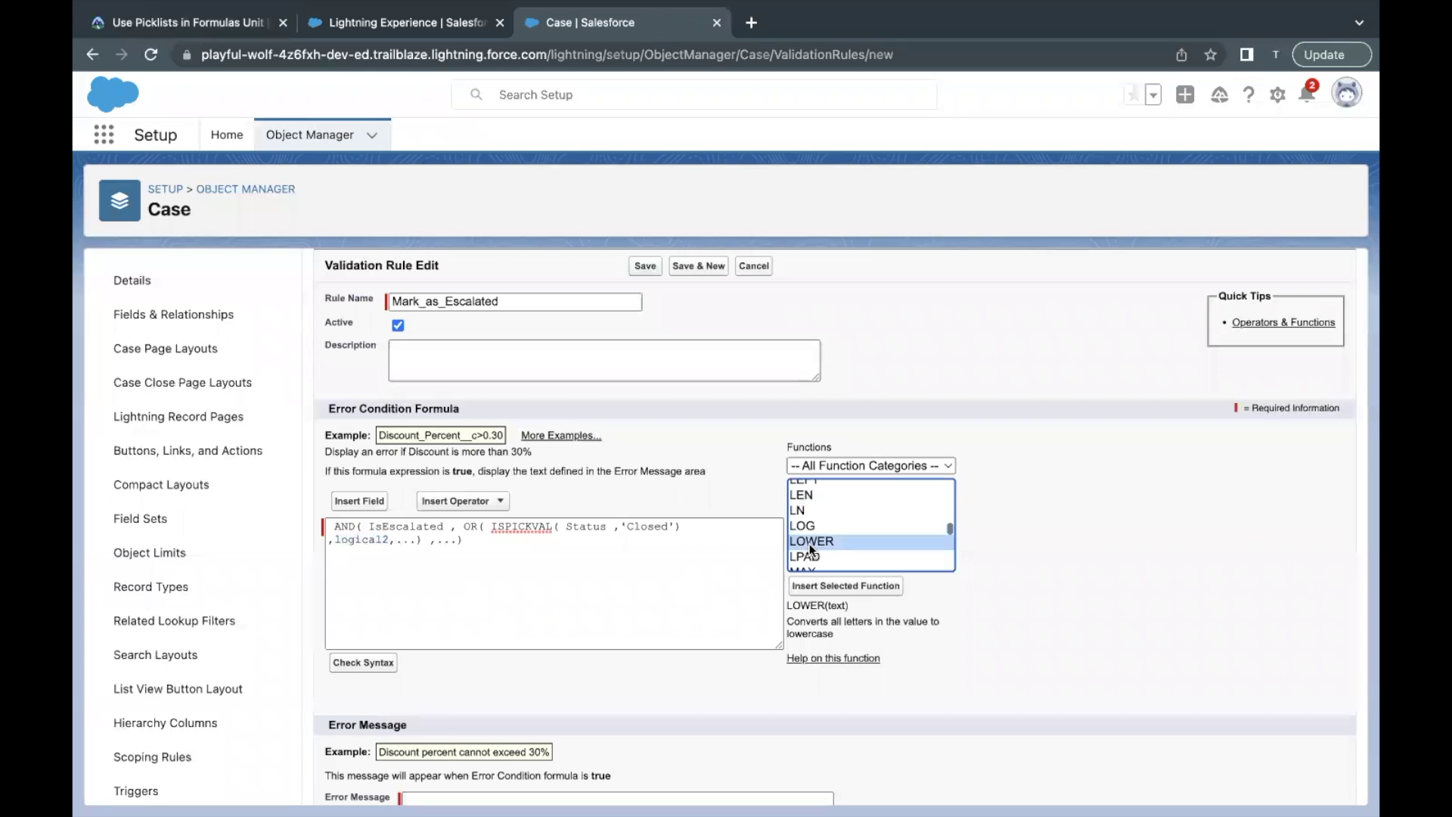
{"action": "key", "text": "n"}
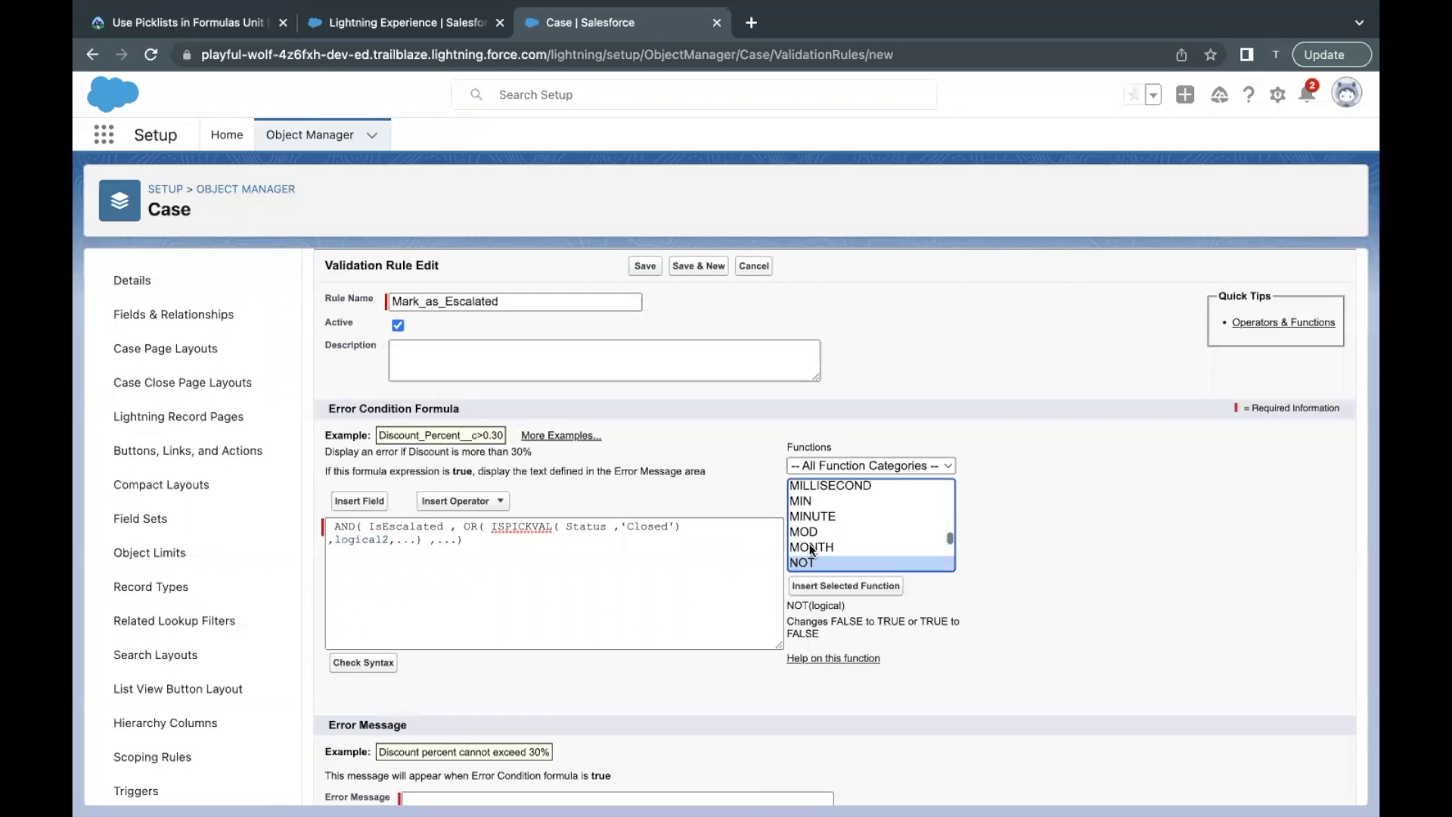
{"action": "left_click", "coordinate": [803, 588]}
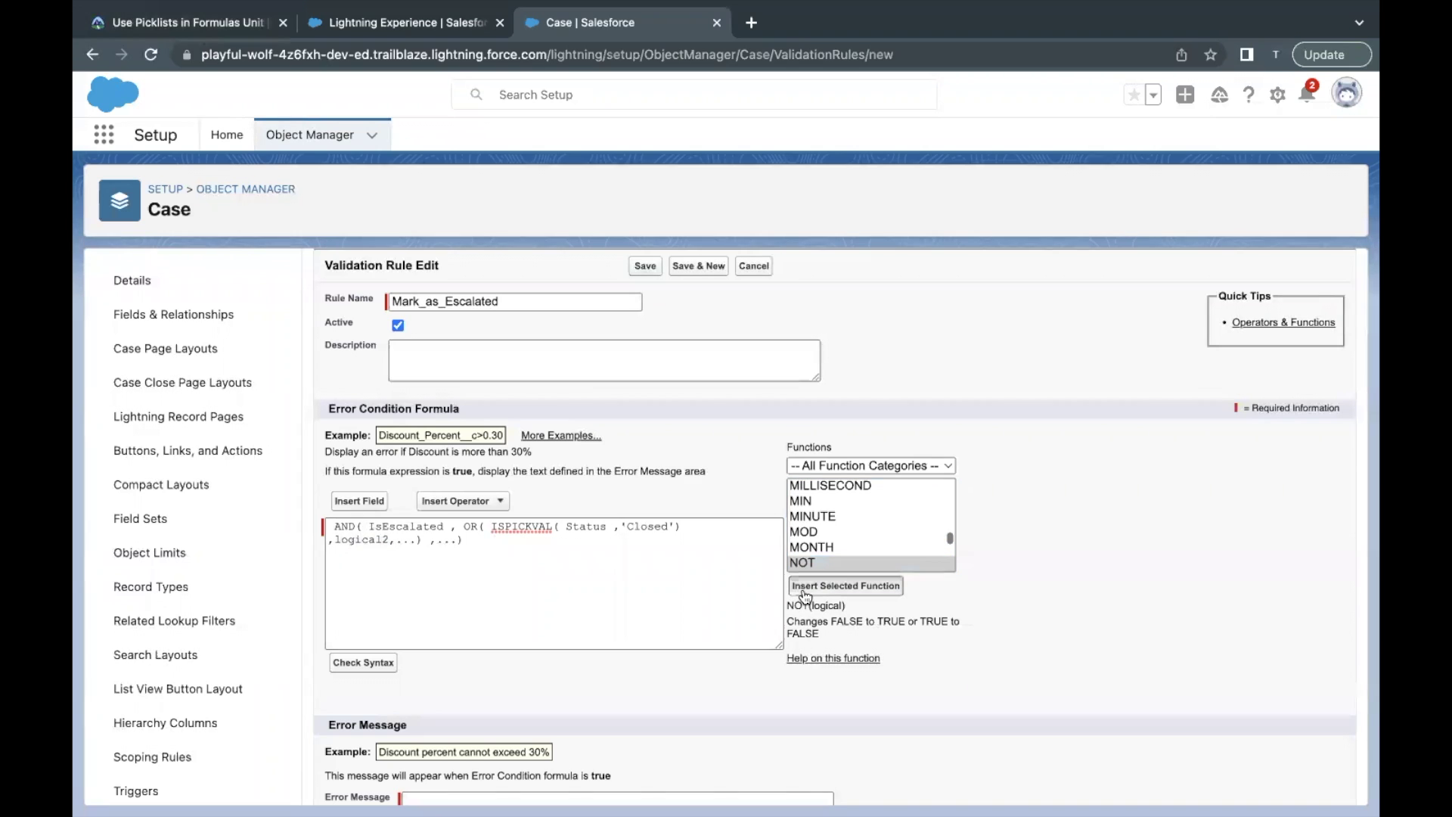
Step: Replace the logical placeholder inside the NOT function with an ISPICKVAL function
{"action": "double_click", "coordinate": [376, 542]}
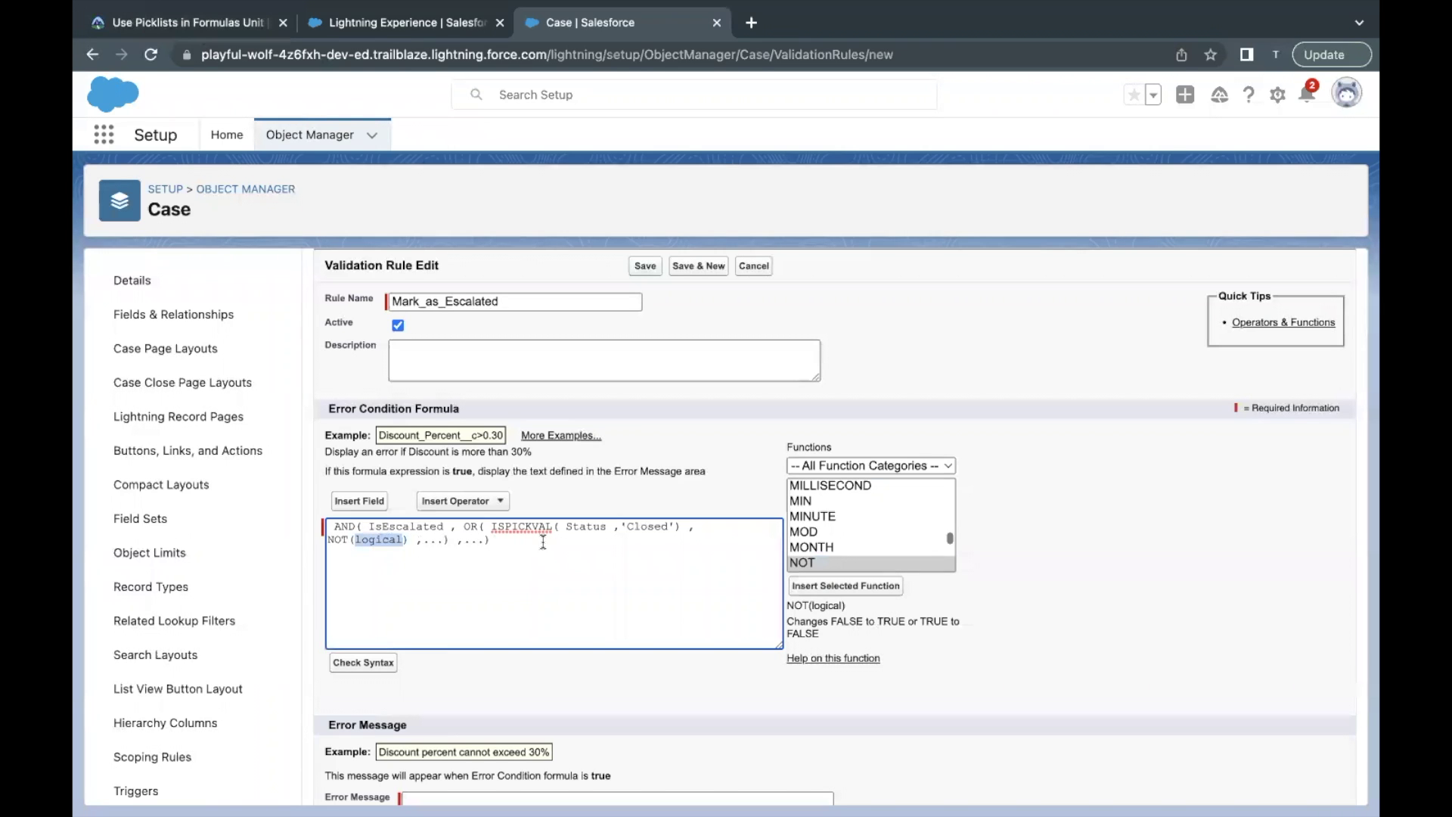
{"action": "left_click", "coordinate": [806, 531]}
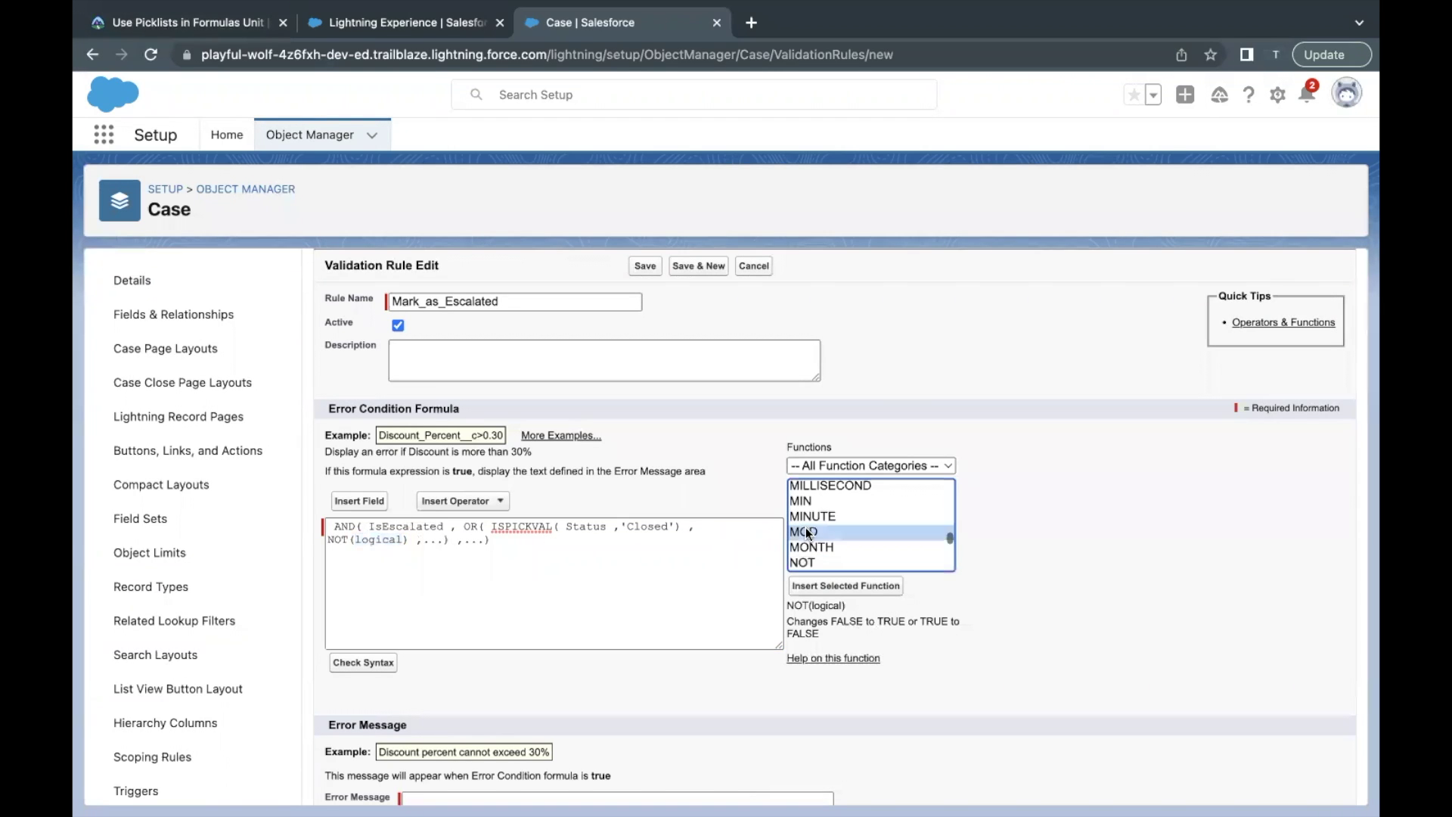
{"action": "key", "text": "i"}
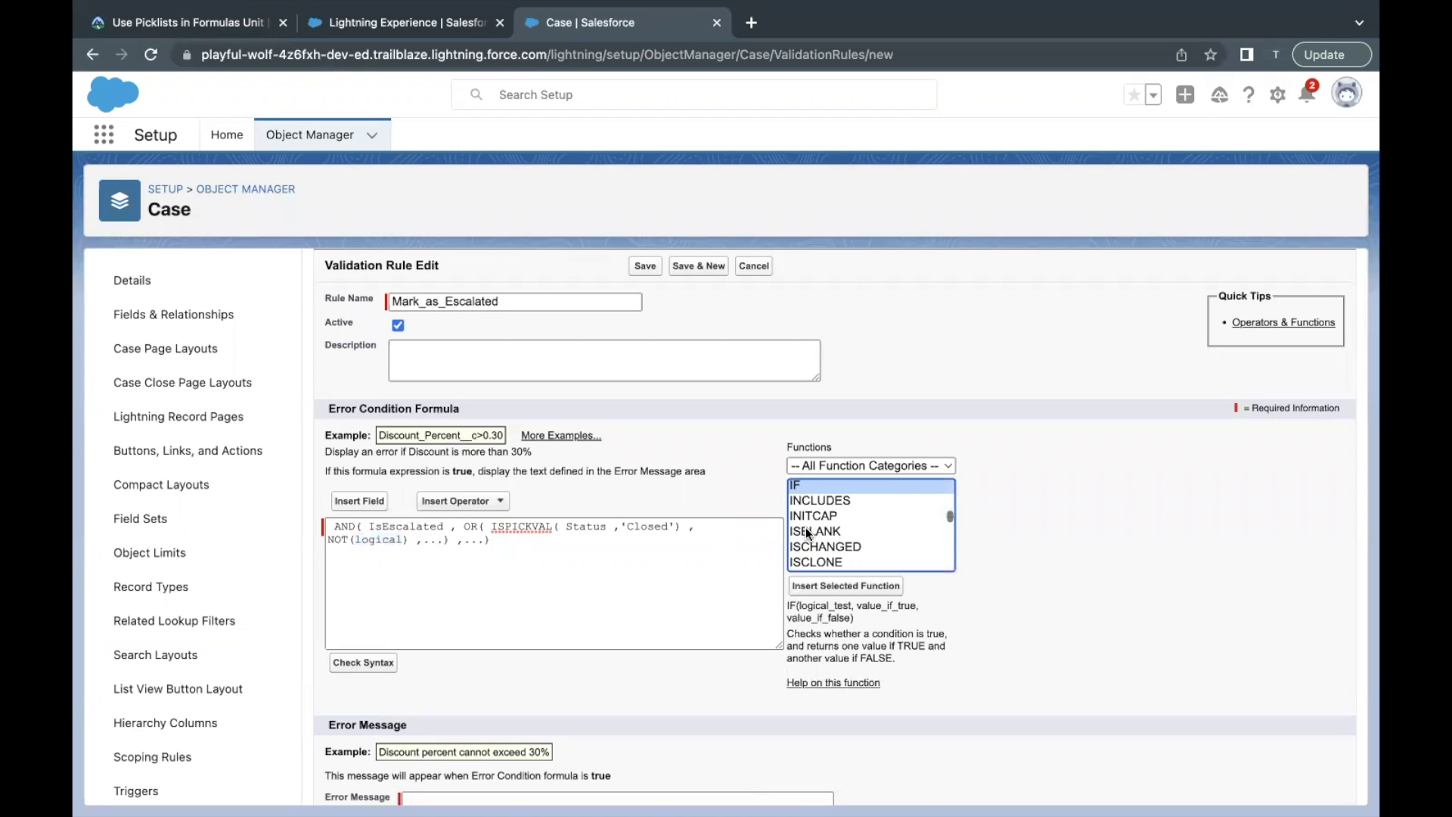
{"action": "scroll", "coordinate": [806, 528], "scroll_direction": "down", "scroll_amount": 3}
{"action": "scroll", "coordinate": [806, 527], "scroll_direction": "down", "scroll_amount": 1}
{"action": "left_click", "coordinate": [806, 528]}
{"action": "left_click", "coordinate": [808, 597]}
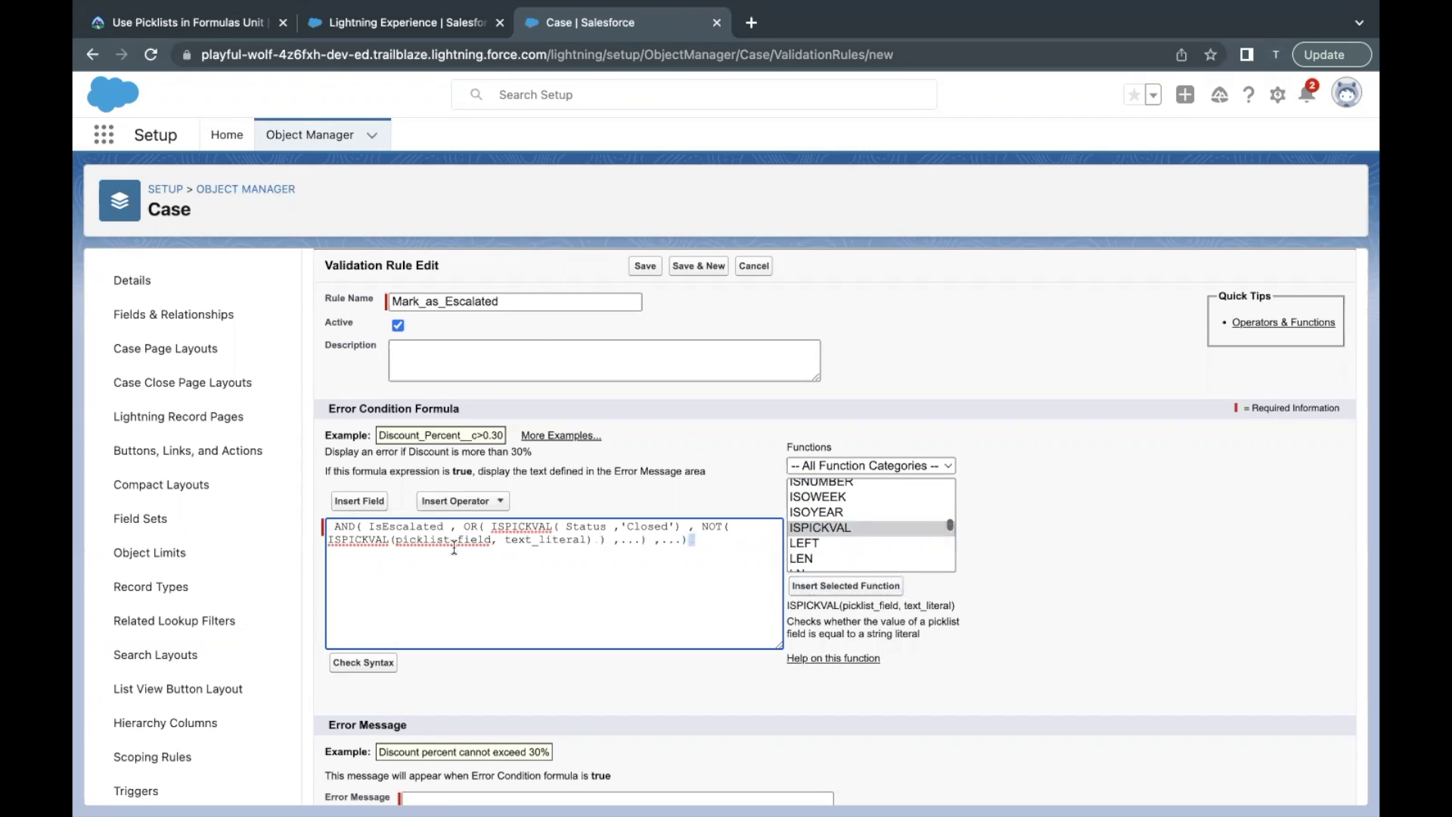
Step: Replace the picklist_field placeholder in the second ISPICKVAL with the Case object's Priority field
{"action": "double_click", "coordinate": [460, 540]}
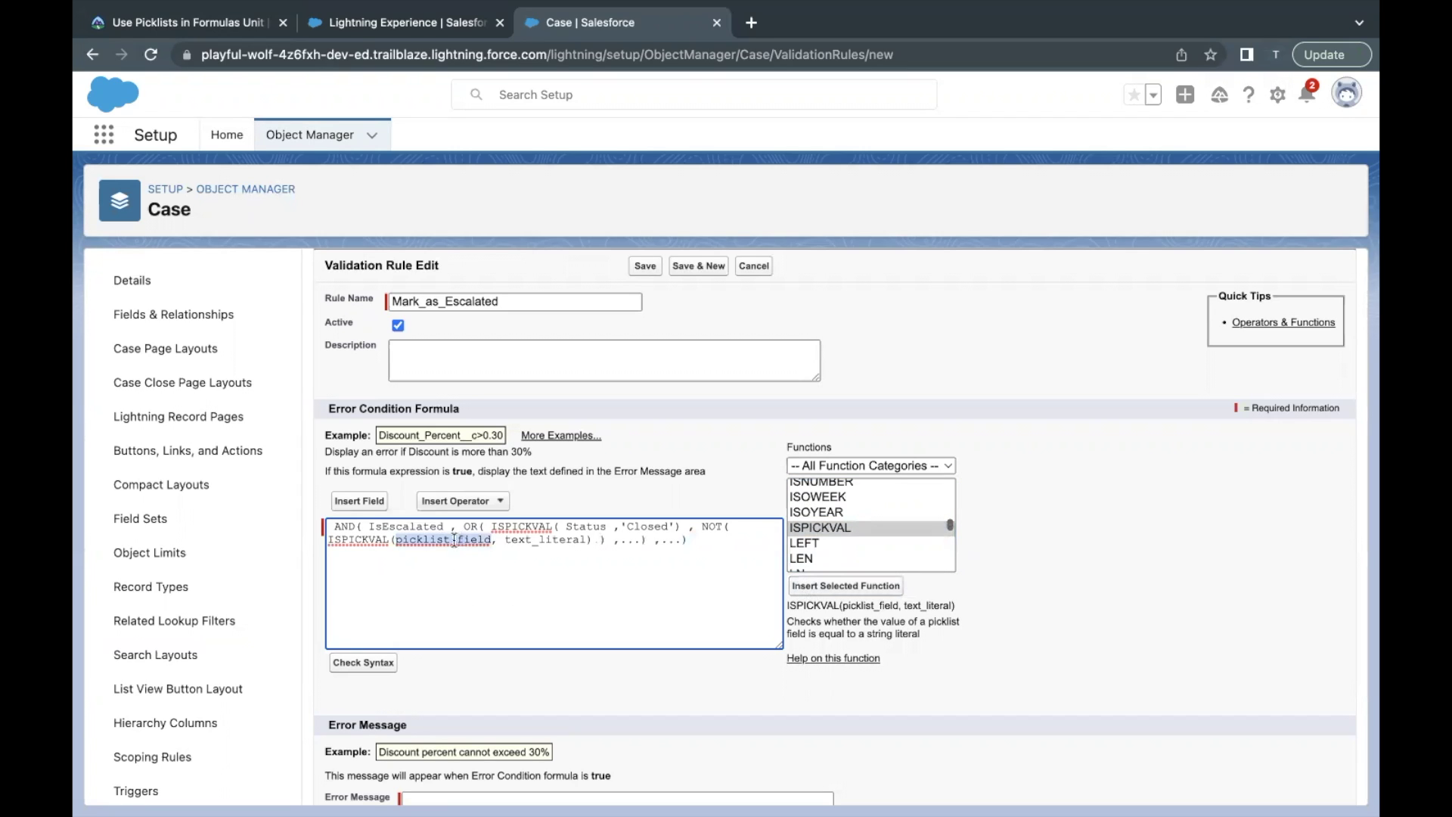
{"action": "left_click", "coordinate": [361, 501]}
{"action": "left_click", "coordinate": [679, 519]}
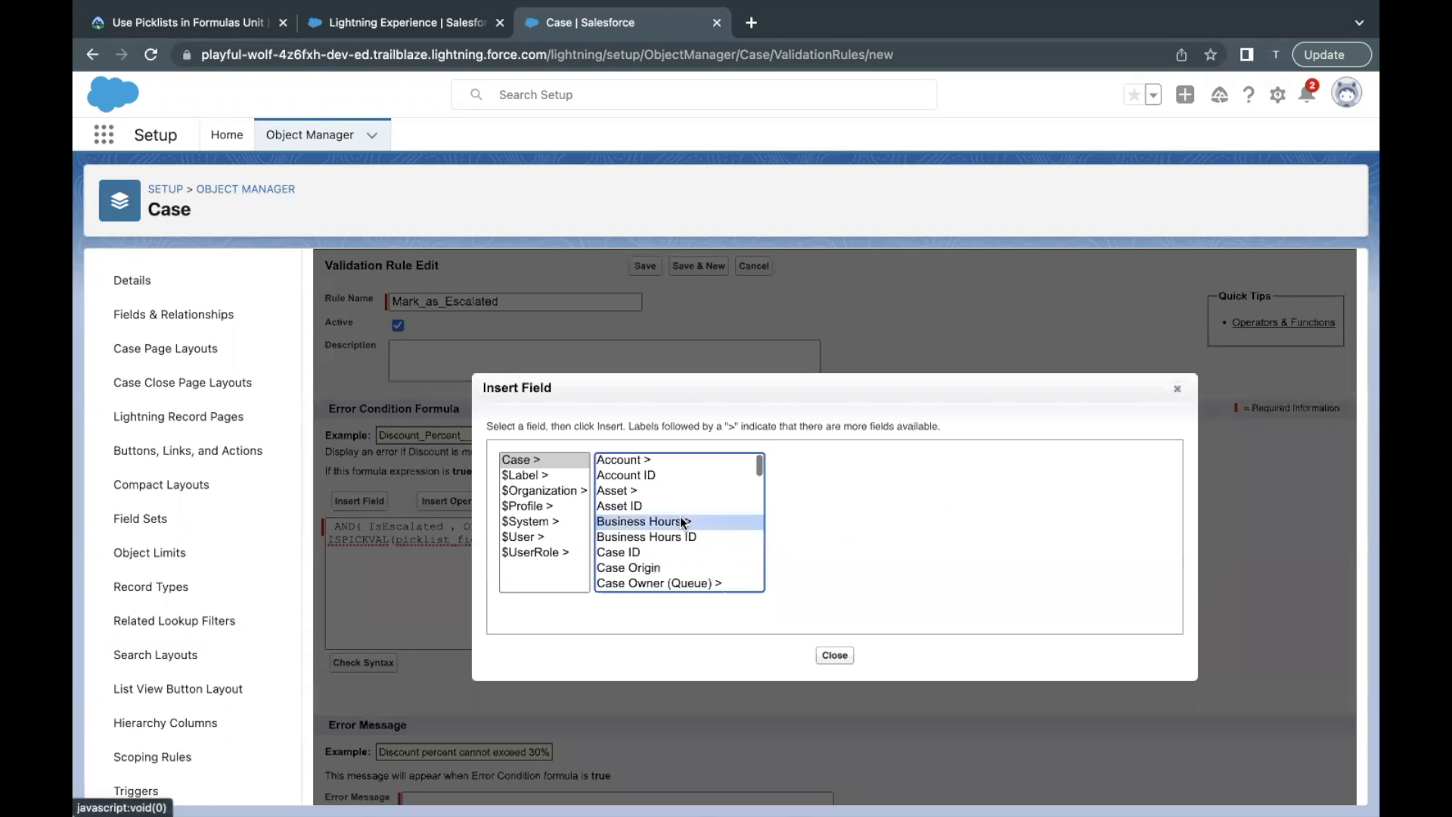
{"action": "key", "text": "p"}
{"action": "scroll", "coordinate": [679, 516], "scroll_direction": "down", "scroll_amount": 2}
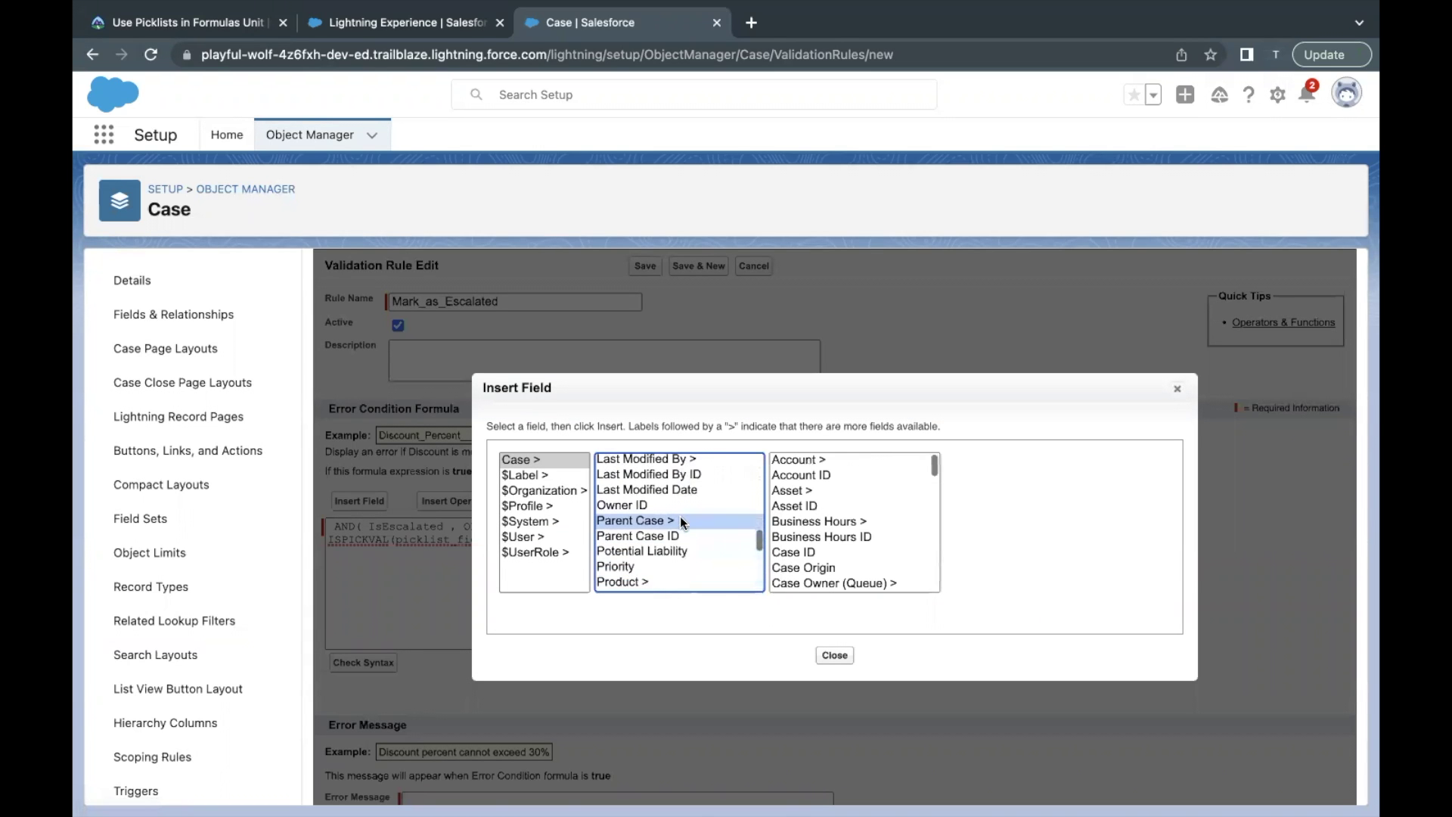
{"action": "left_click", "coordinate": [637, 538]}
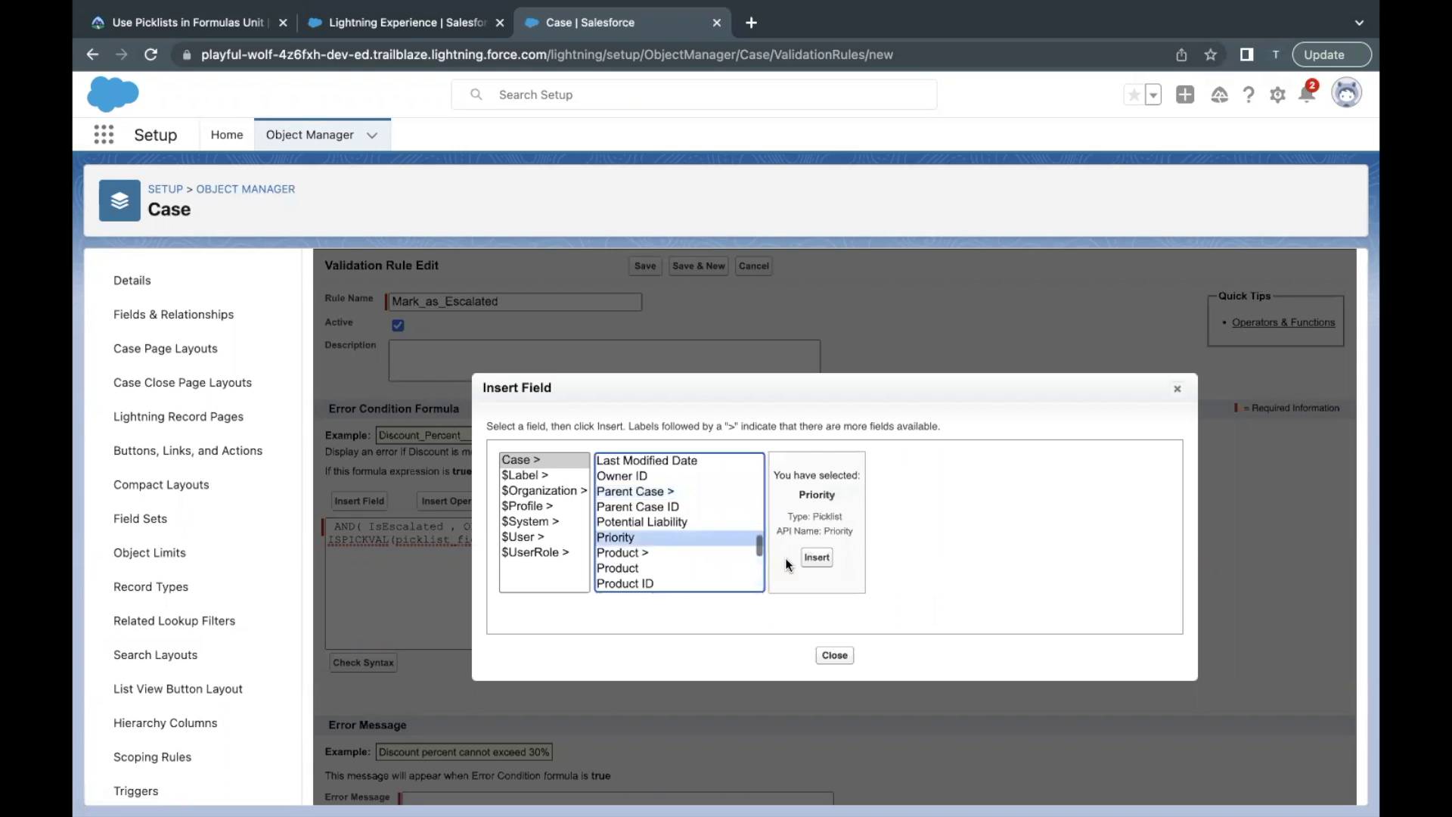
{"action": "left_click", "coordinate": [817, 557]}
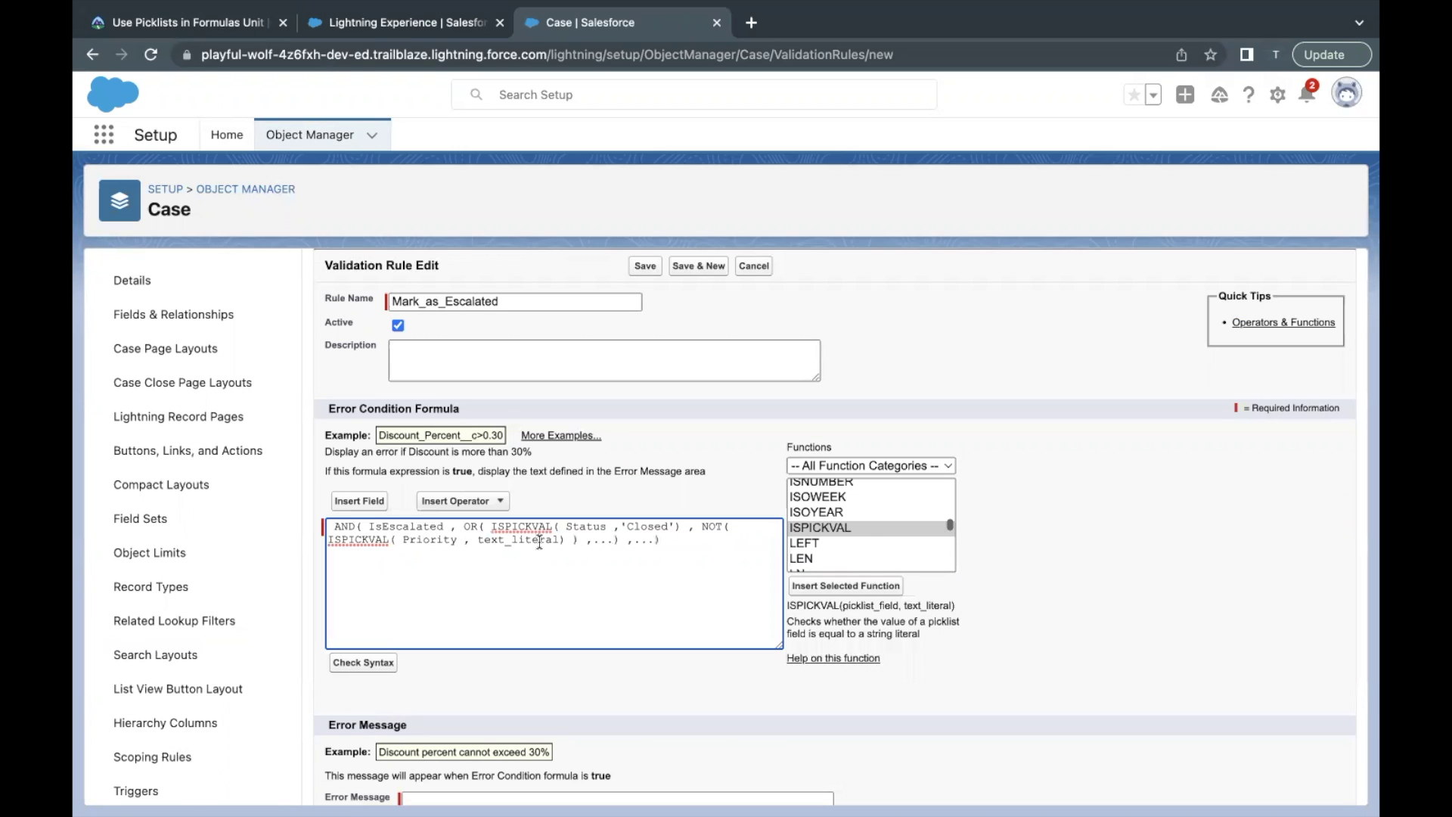
Step: Replace the second ISPICKVAL's text_literal placeholder with 'High' and remove the leftover ",..." placeholders from the OR and AND functions
{"action": "double_click", "coordinate": [539, 540]}
{"action": "type", "text": "''High"}
{"action": "left_click_drag", "start_coordinate": [546, 540], "coordinate": [572, 541]}
{"action": "key", "text": "BackSpace"}
{"action": "left_click_drag", "start_coordinate": [561, 540], "coordinate": [583, 546]}
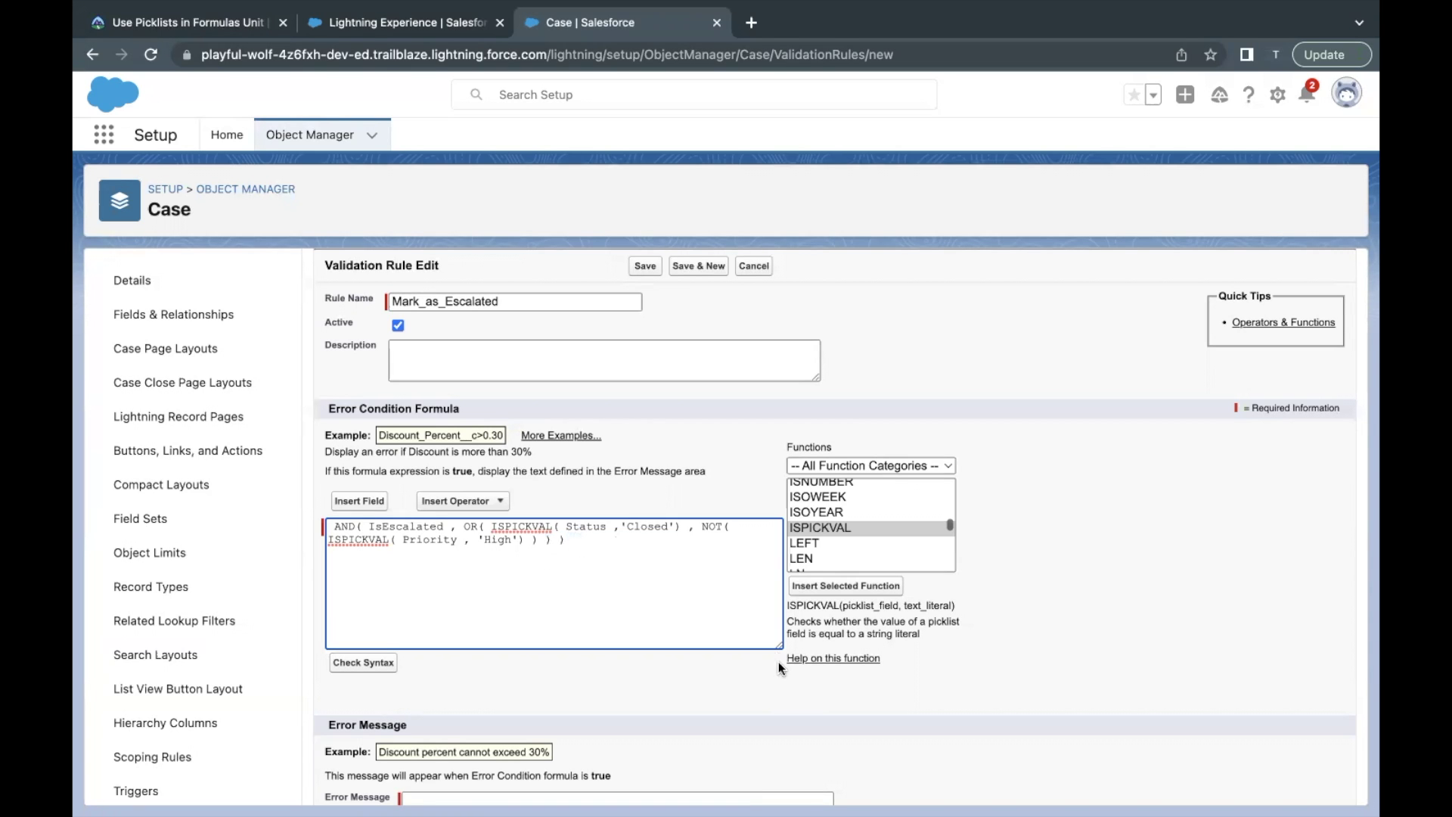
Step: Widen the formula box and review the IsEscalated condition together with the OR function's Status and Priority conditions
{"action": "left_click_drag", "start_coordinate": [780, 645], "coordinate": [1028, 635]}
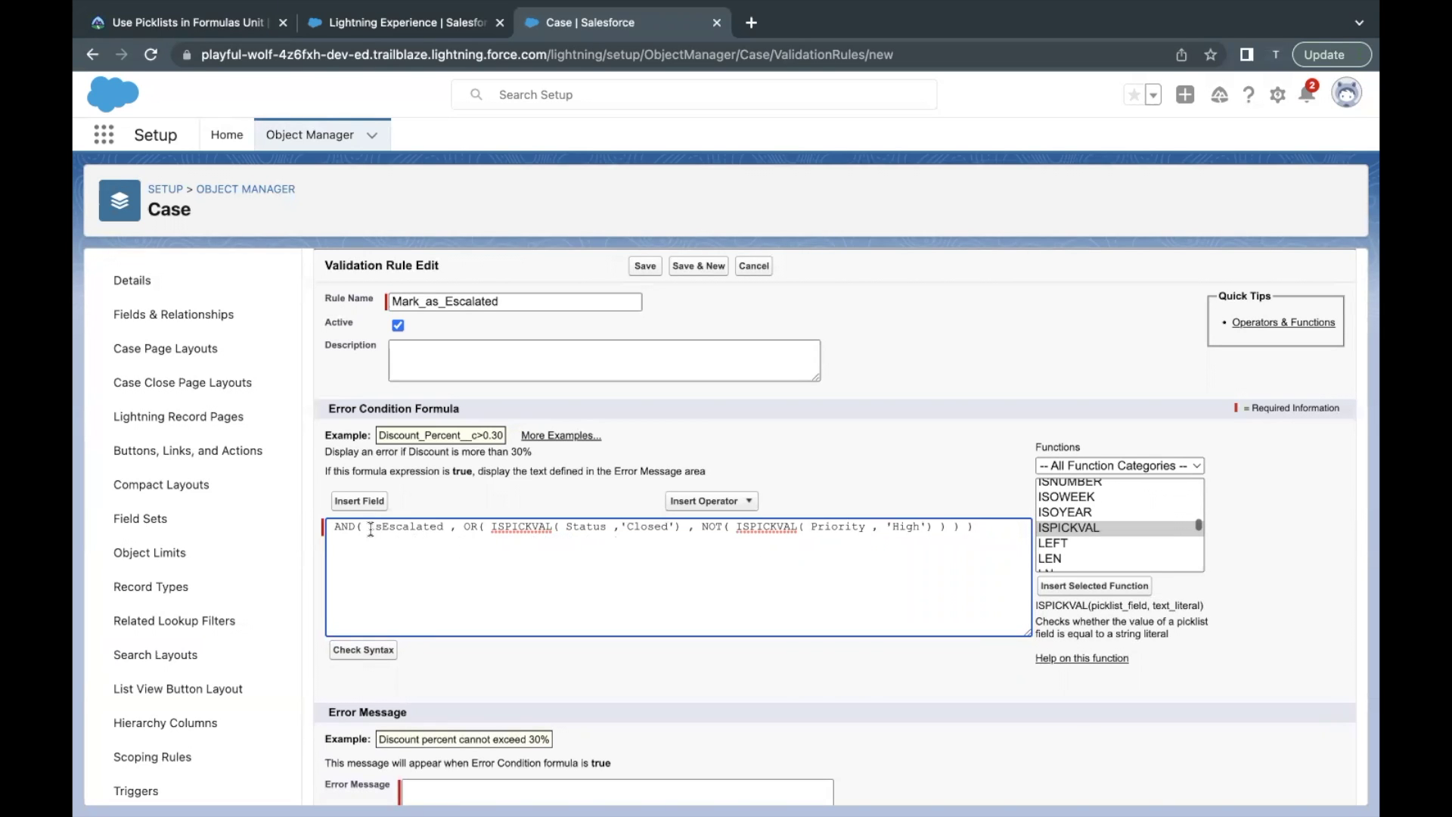
{"action": "left_click_drag", "start_coordinate": [369, 529], "coordinate": [445, 523]}
{"action": "left_click_drag", "start_coordinate": [462, 526], "coordinate": [961, 522]}
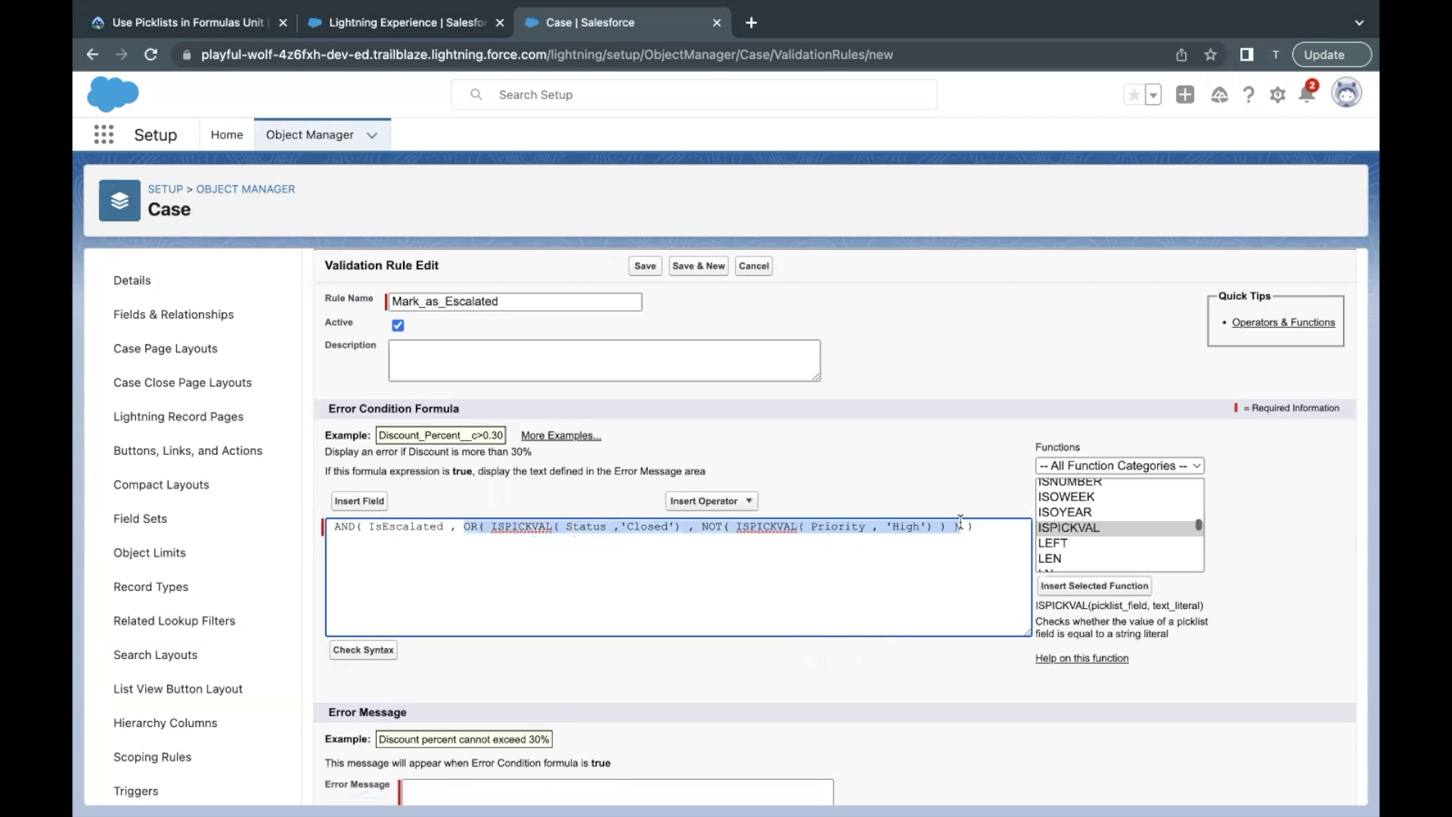
{"action": "double_click", "coordinate": [412, 527]}
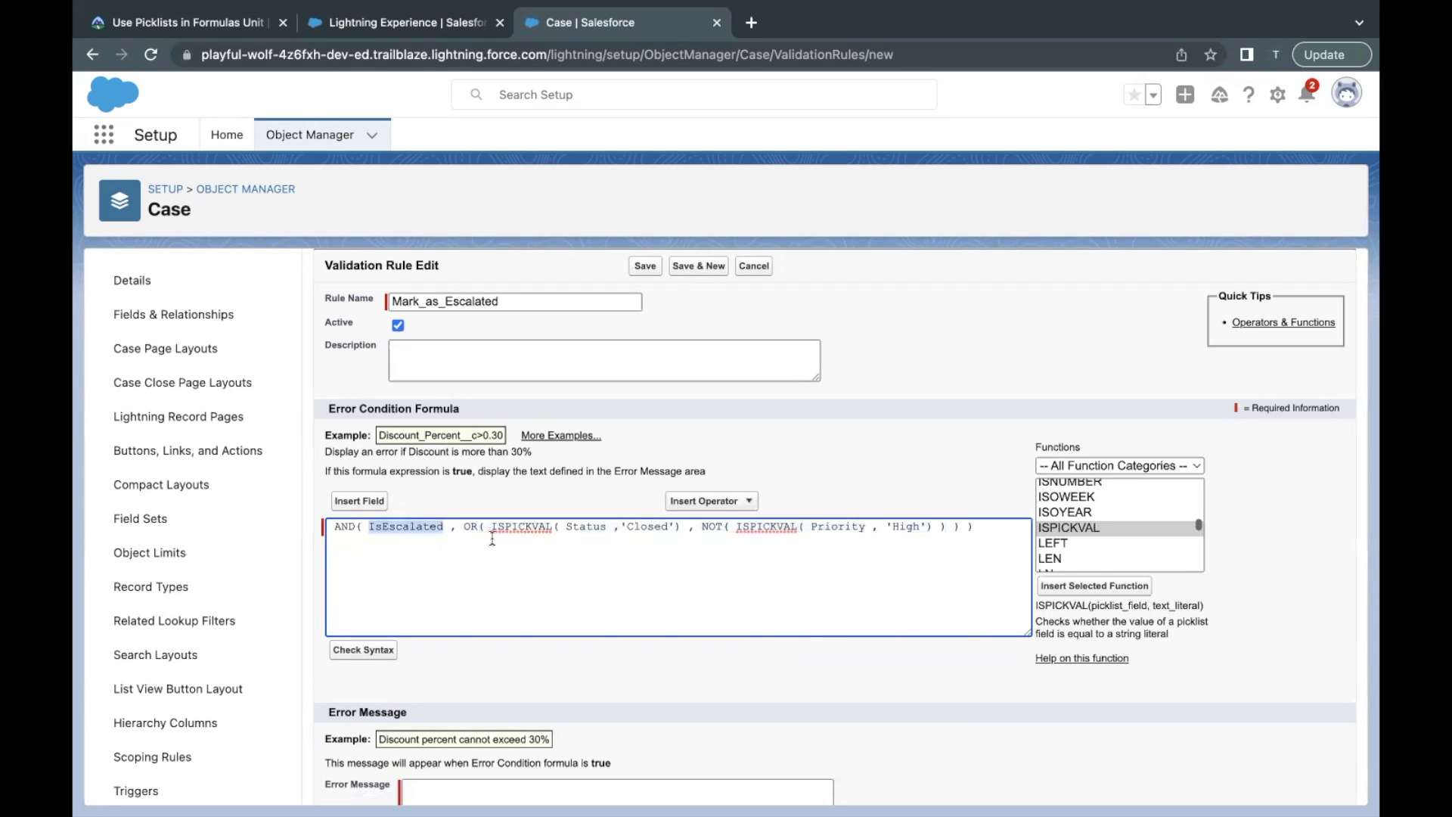
{"action": "left_click_drag", "start_coordinate": [469, 527], "coordinate": [957, 525]}
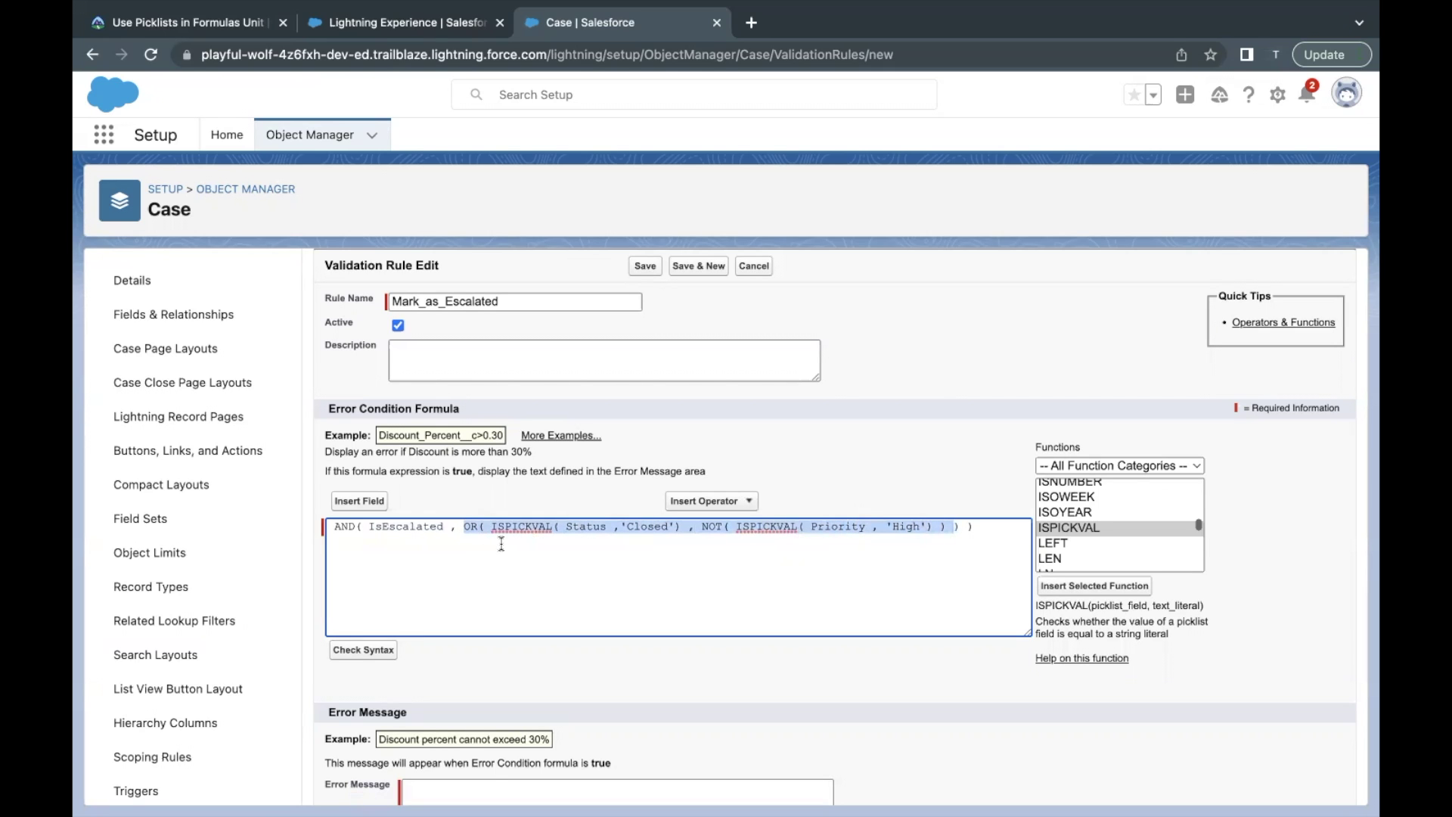
{"action": "left_click", "coordinate": [476, 535]}
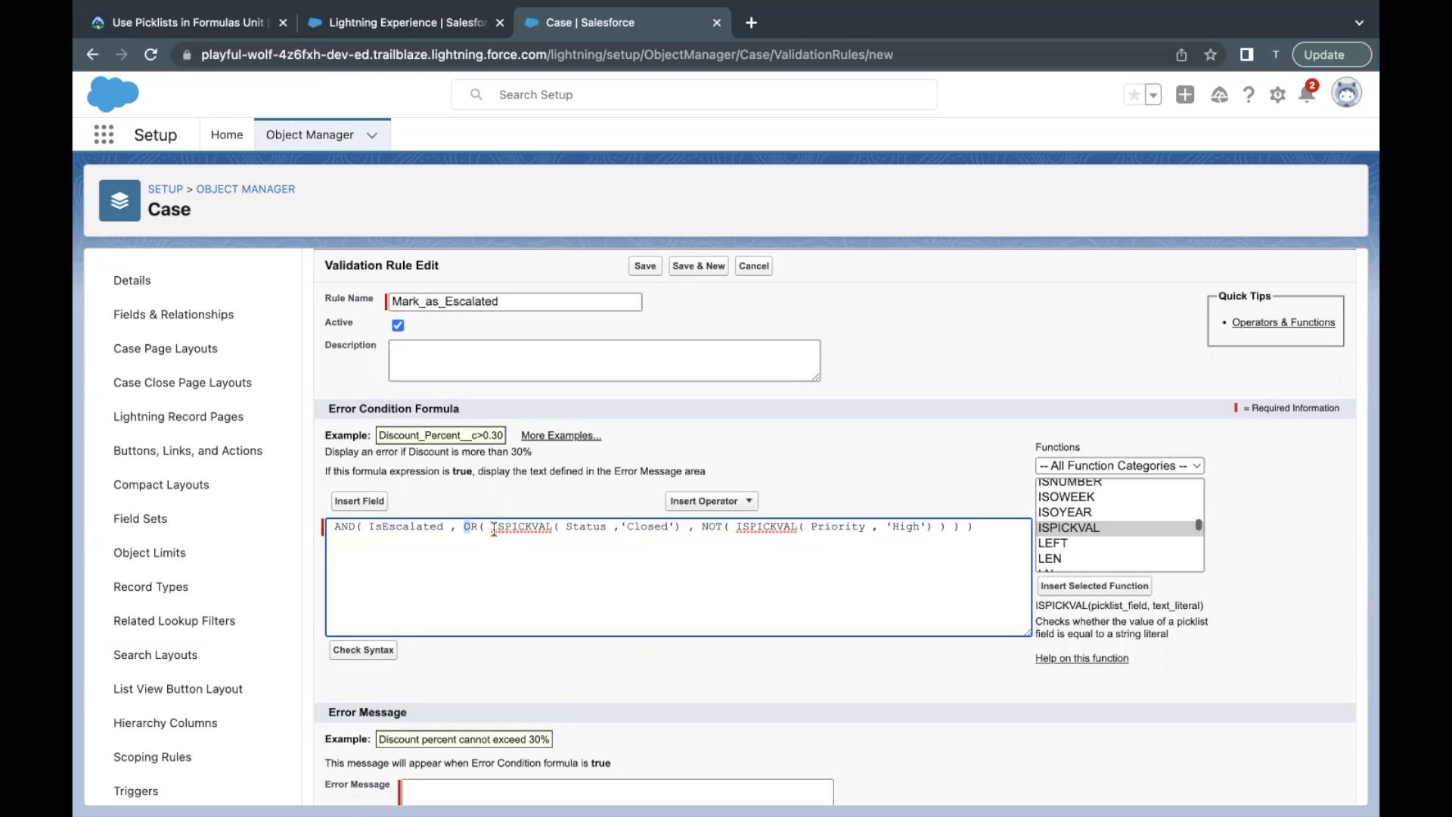
{"action": "left_click_drag", "start_coordinate": [491, 527], "coordinate": [925, 520]}
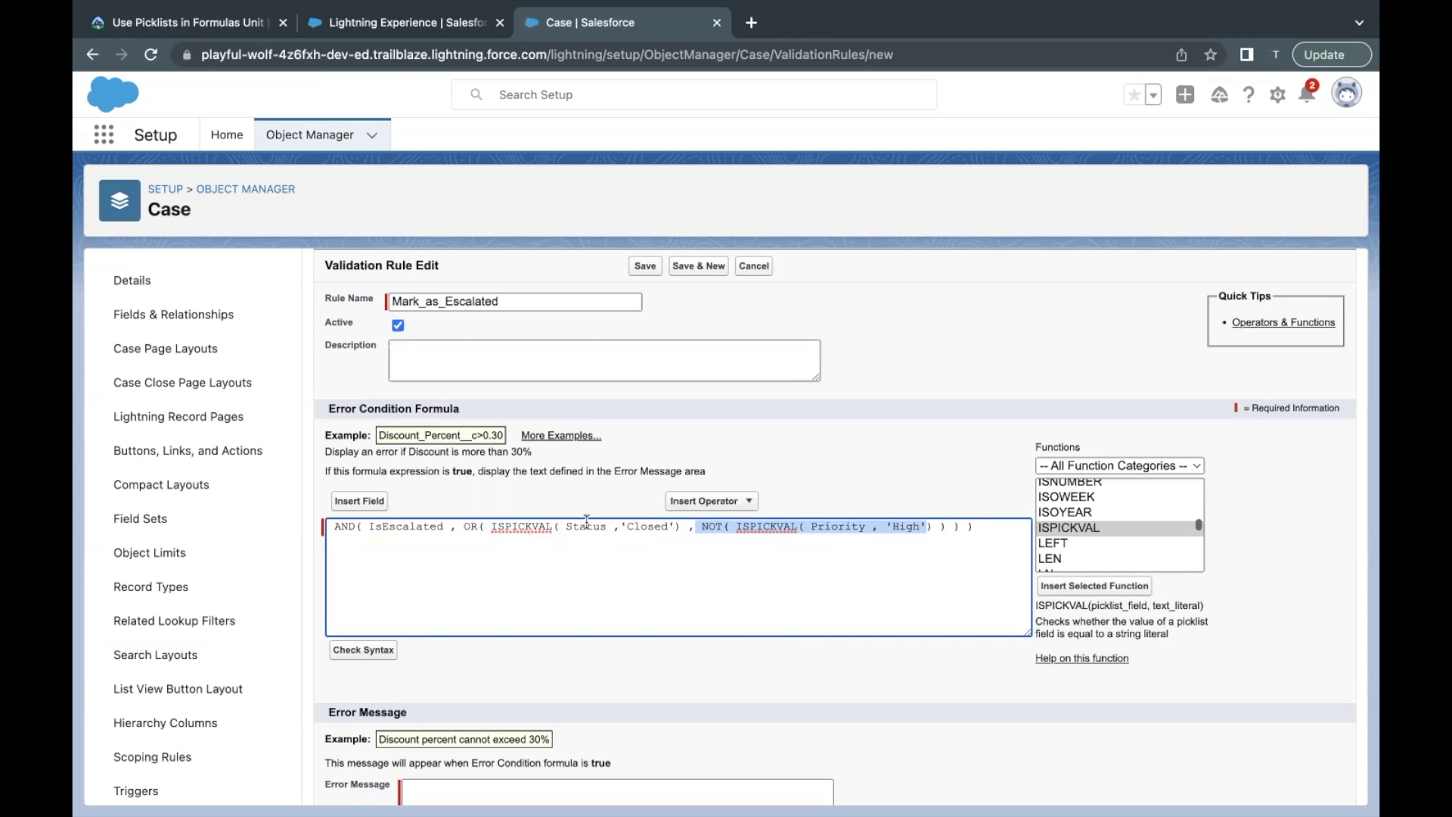
Step: Check the syntax of the completed error condition formula and read the result
{"action": "left_click", "coordinate": [382, 651]}
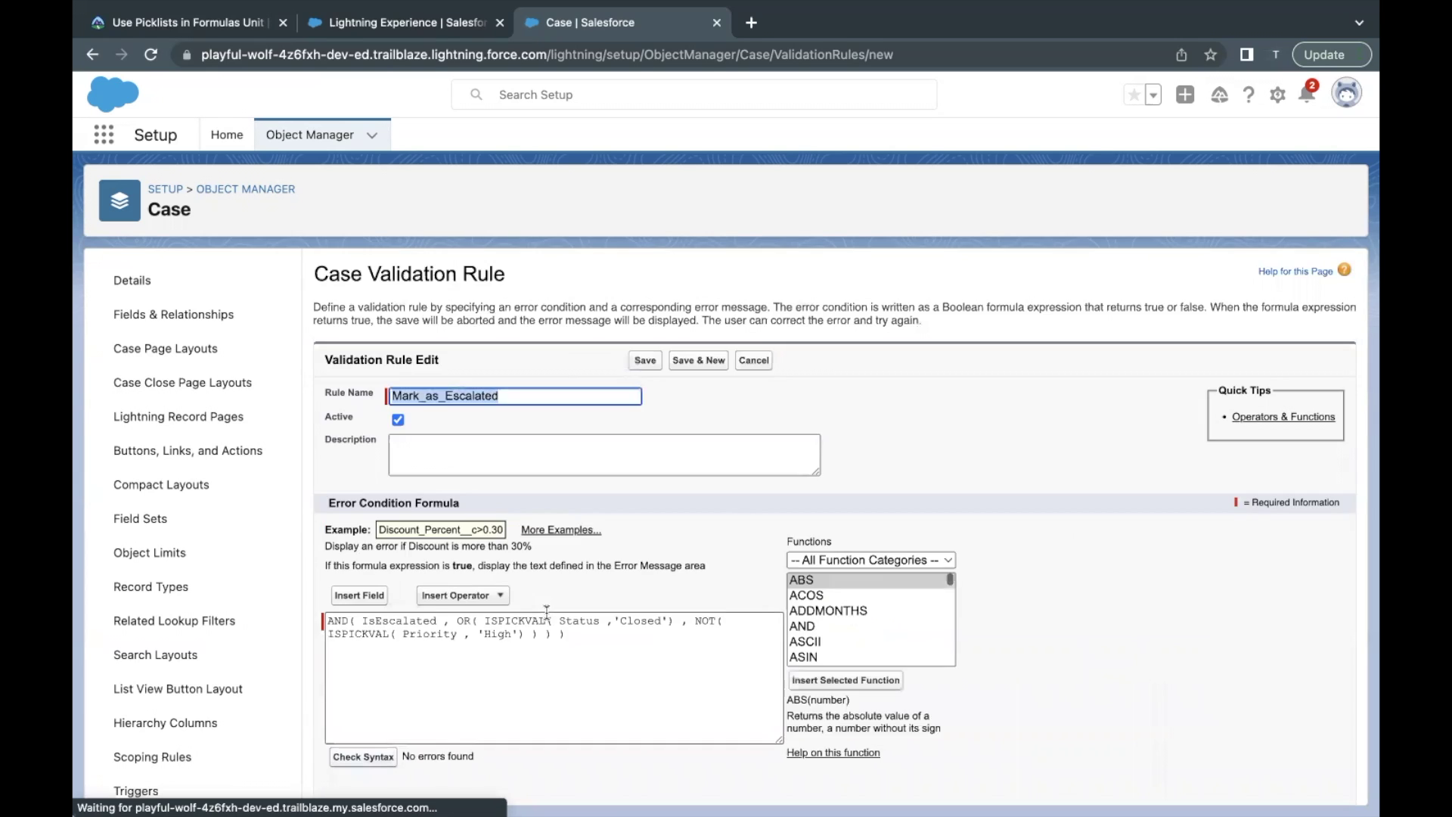
{"action": "scroll", "coordinate": [546, 612], "scroll_direction": "down", "scroll_amount": 2}
{"action": "left_click_drag", "start_coordinate": [402, 680], "coordinate": [499, 688]}
Step: Copy the challenge's text "You can only set a case as escalated if it is high priority and not closed" into the rule's Error Message
{"action": "left_click", "coordinate": [219, 23]}
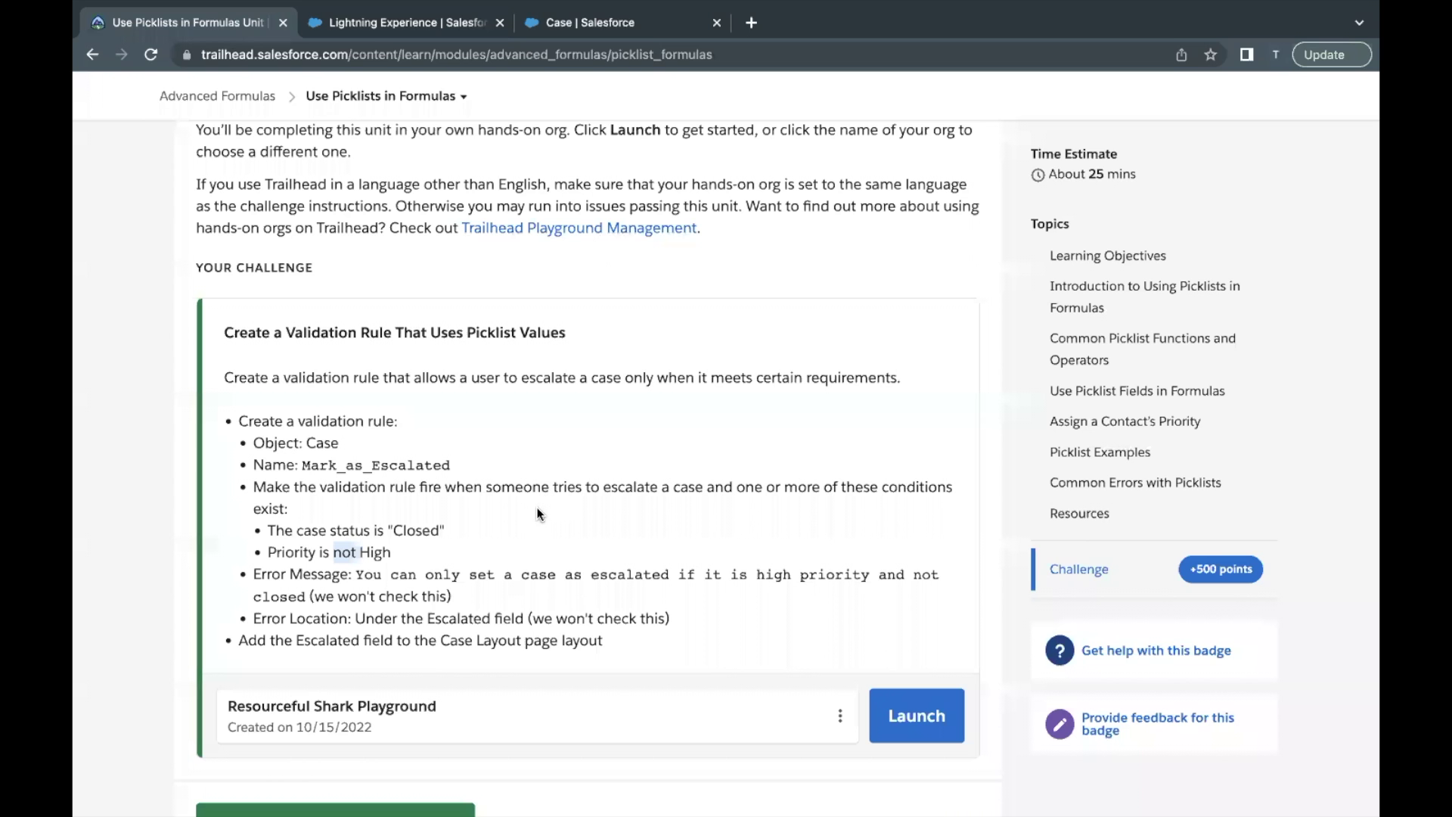
{"action": "left_click_drag", "start_coordinate": [357, 571], "coordinate": [306, 589]}
{"action": "key", "text": "ctrl+c"}
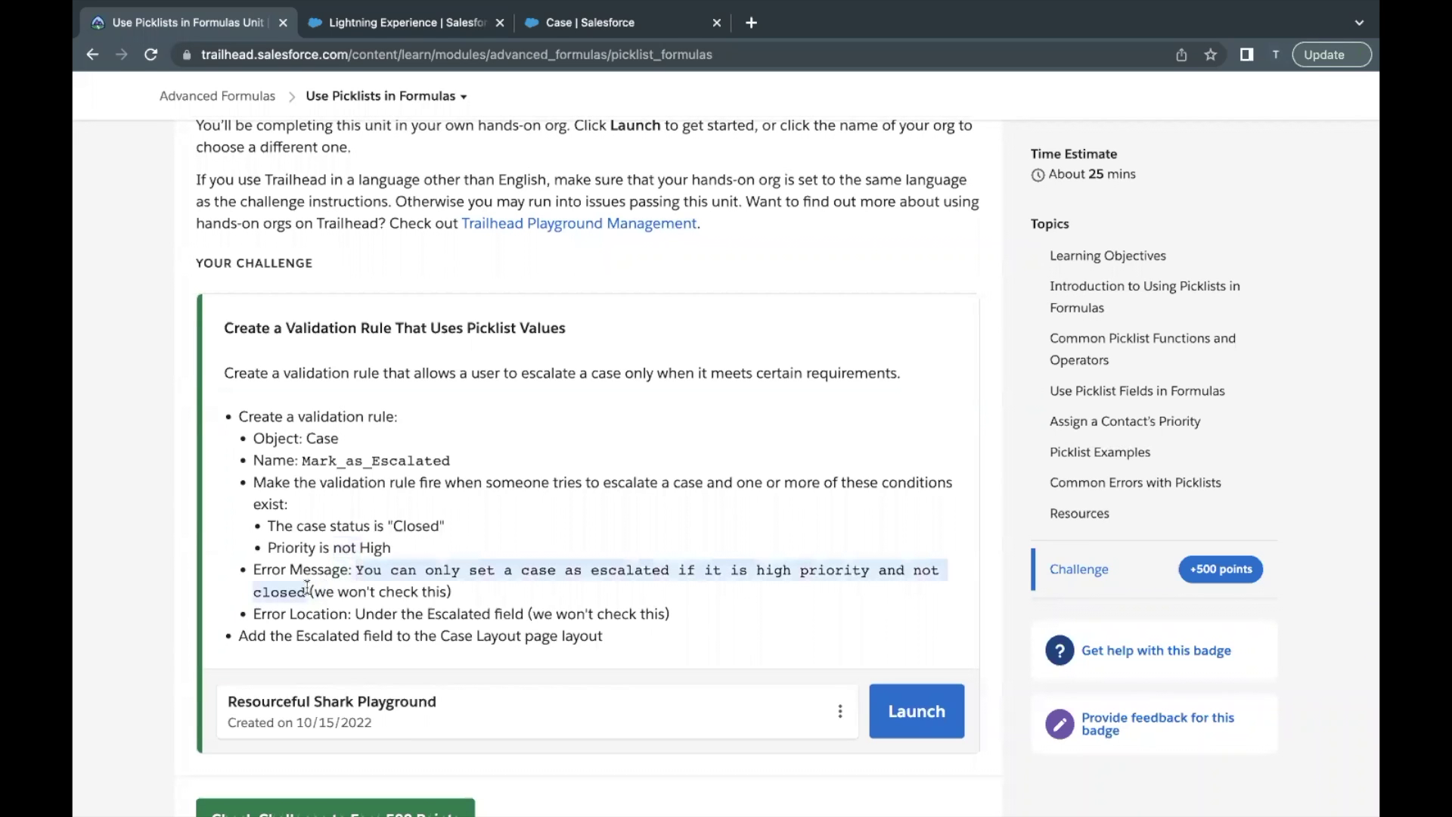
{"action": "left_click_drag", "start_coordinate": [401, 613], "coordinate": [521, 613]}
{"action": "left_click", "coordinate": [618, 33]}
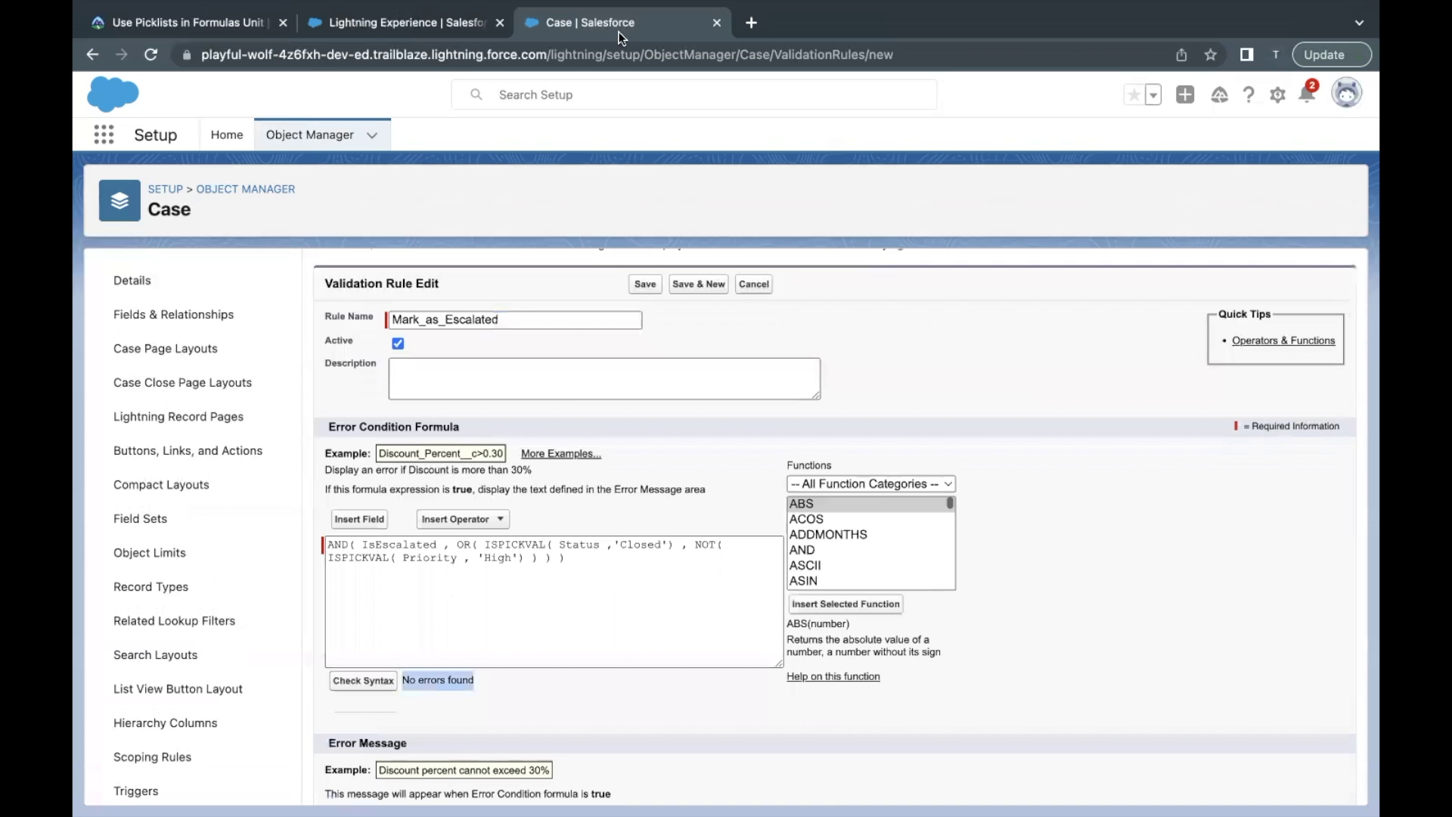
{"action": "scroll", "coordinate": [477, 688], "scroll_direction": "down", "scroll_amount": 4}
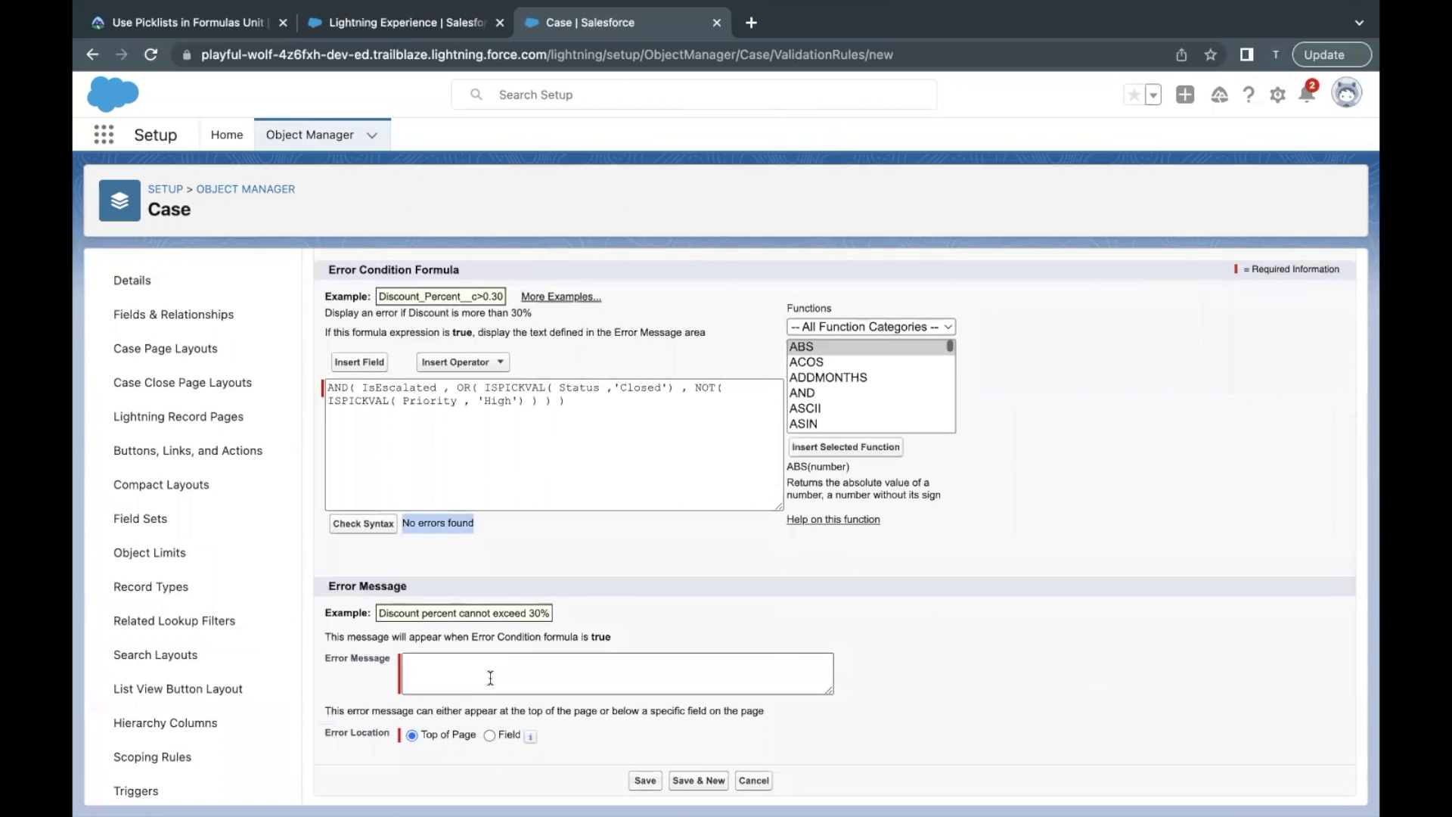
{"action": "left_click", "coordinate": [490, 678]}
{"action": "key", "text": "ctrl+v"}
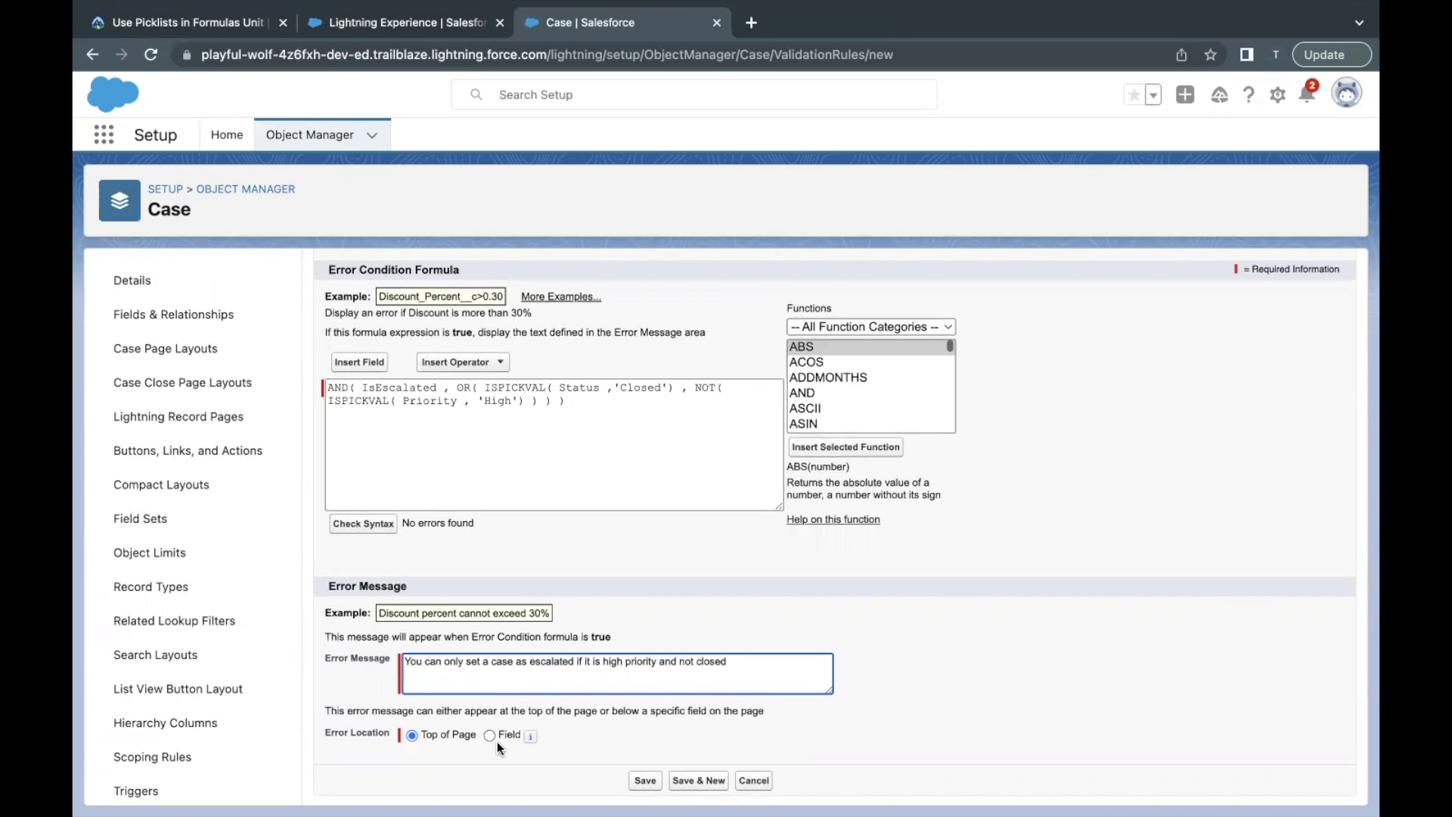
Step: Set the error location to the Escalated field and save the validation rule
{"action": "left_click", "coordinate": [489, 735]}
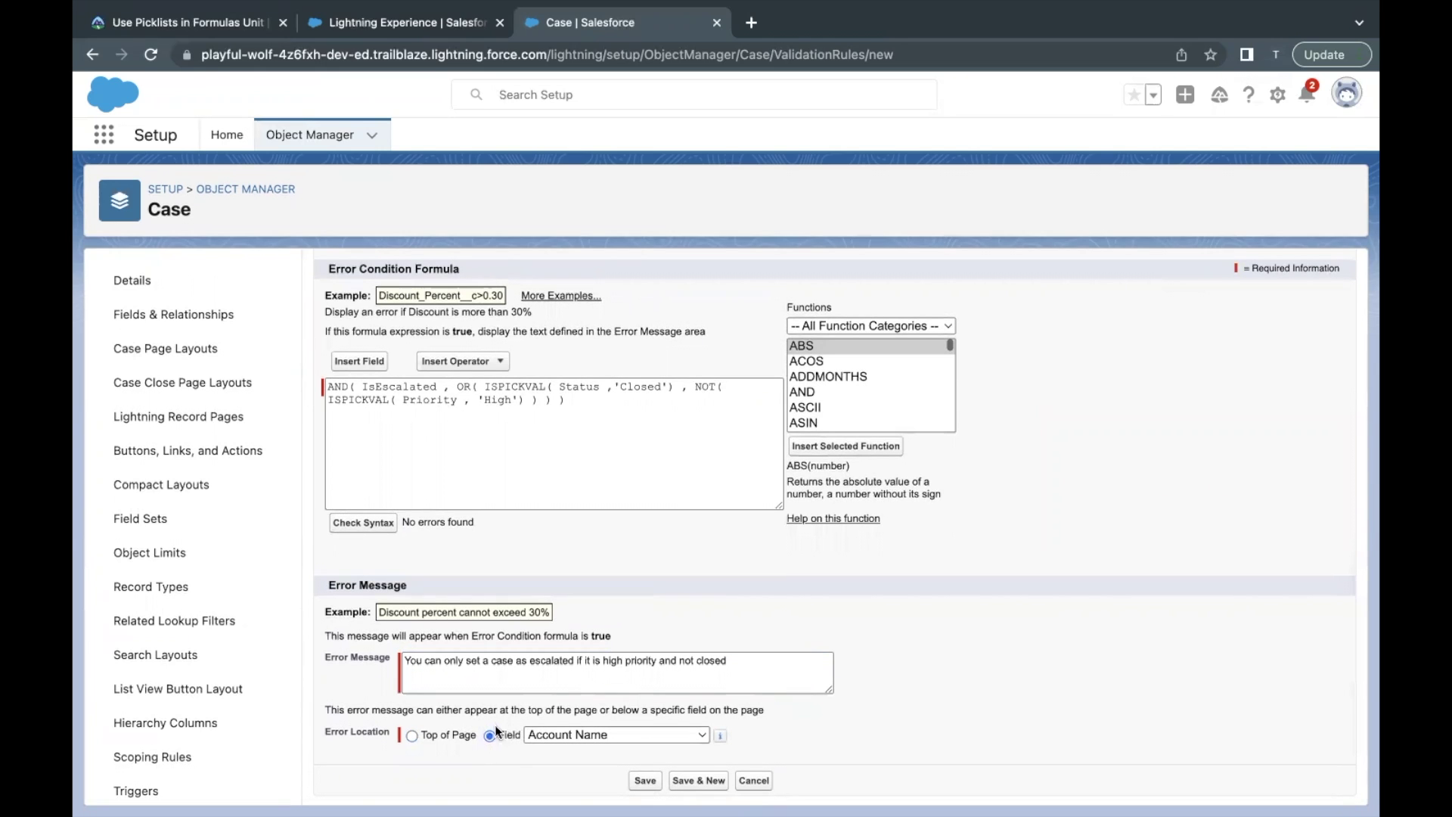
{"action": "left_click", "coordinate": [574, 736]}
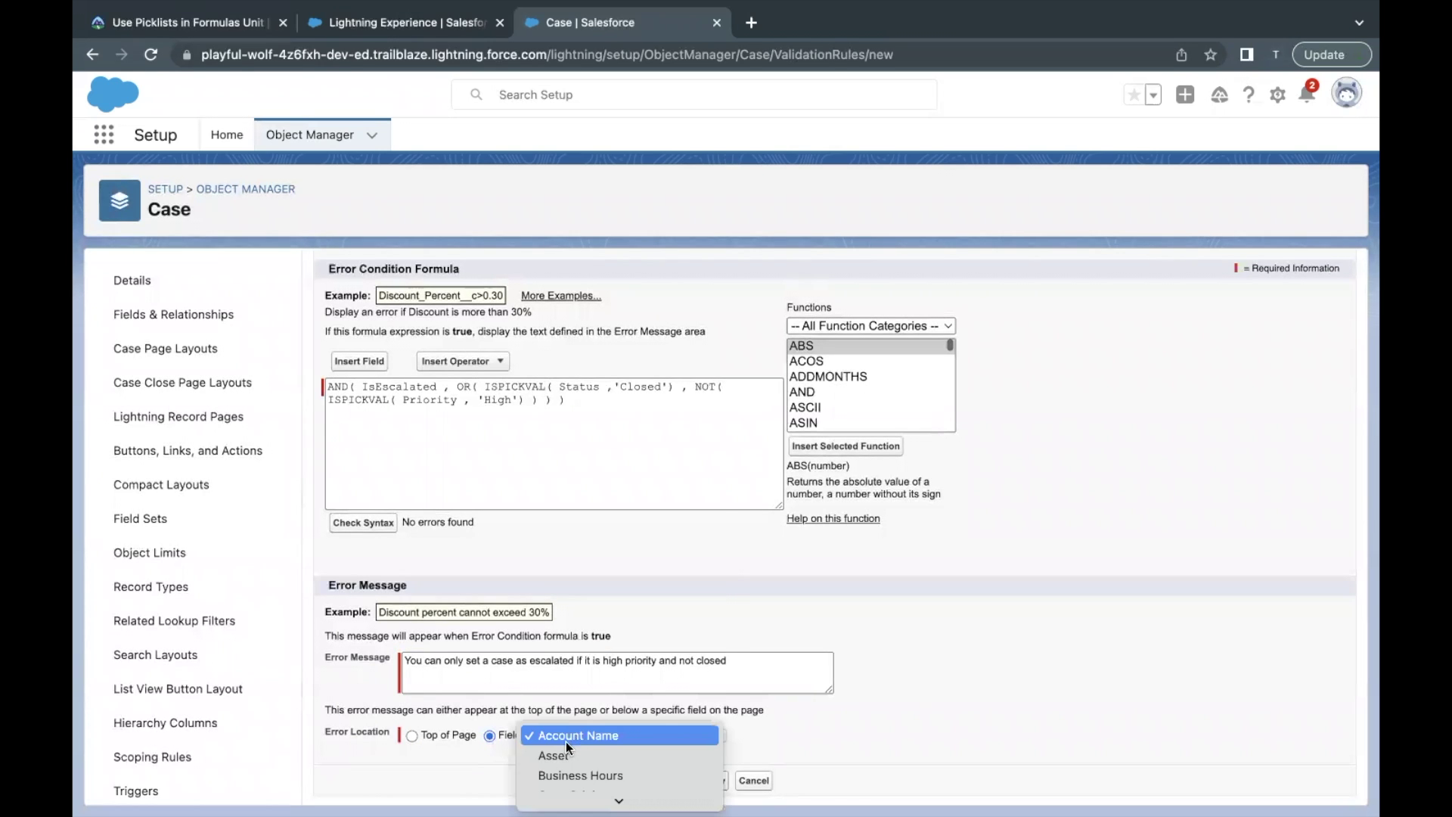
{"action": "scroll", "coordinate": [565, 741], "scroll_direction": "down", "scroll_amount": 10}
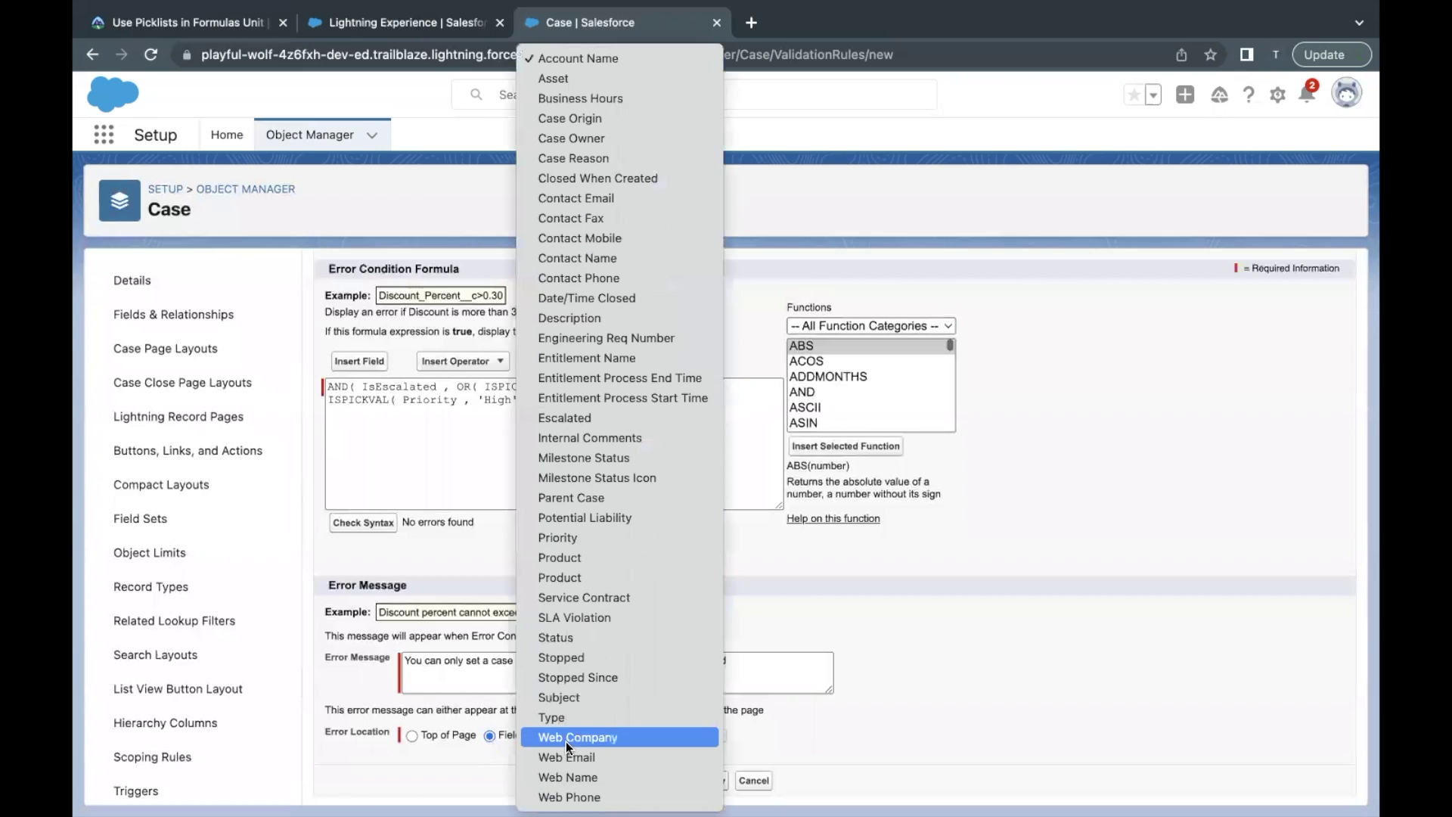
{"action": "left_click", "coordinate": [552, 417]}
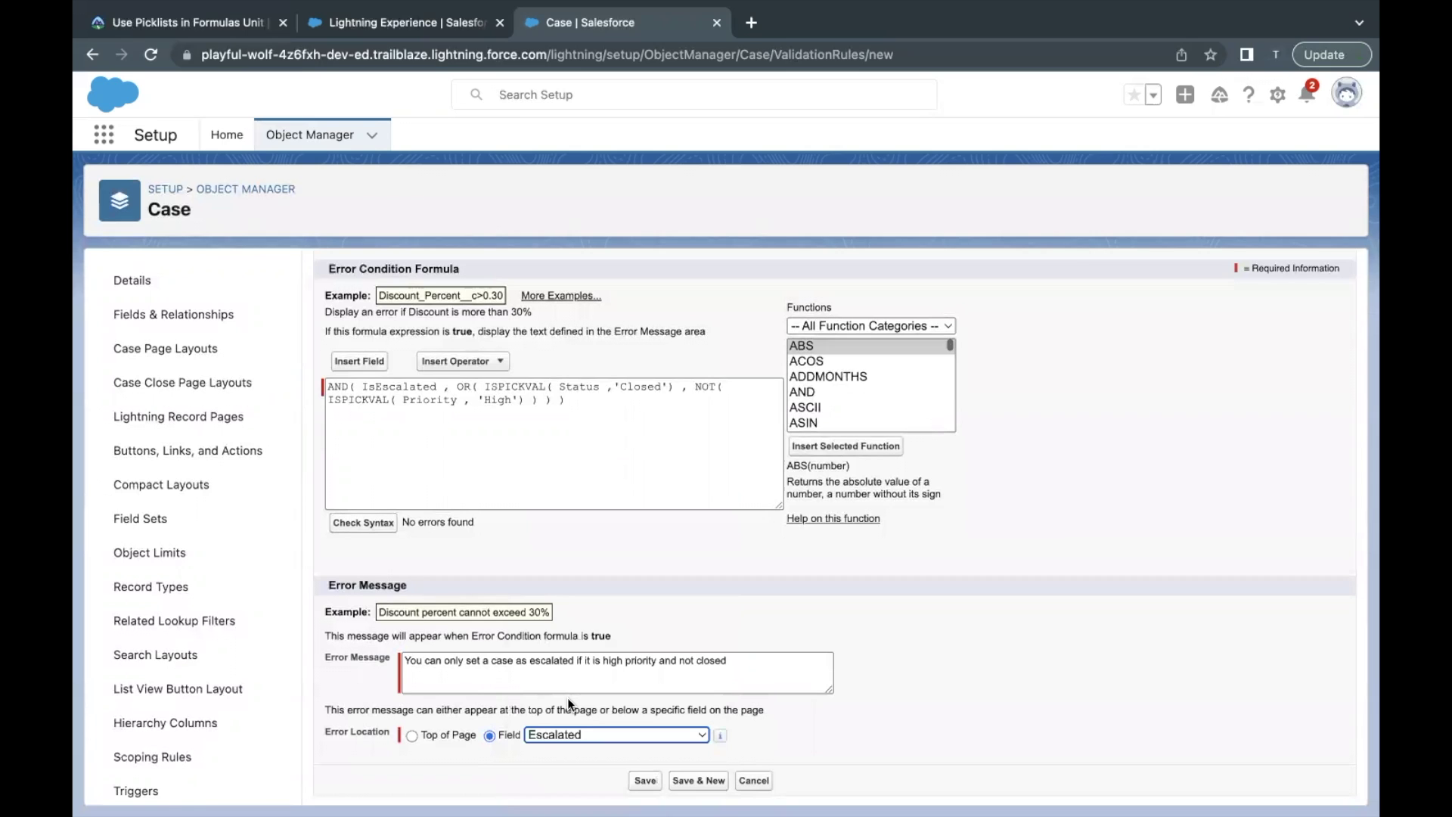
{"action": "left_click", "coordinate": [645, 780]}
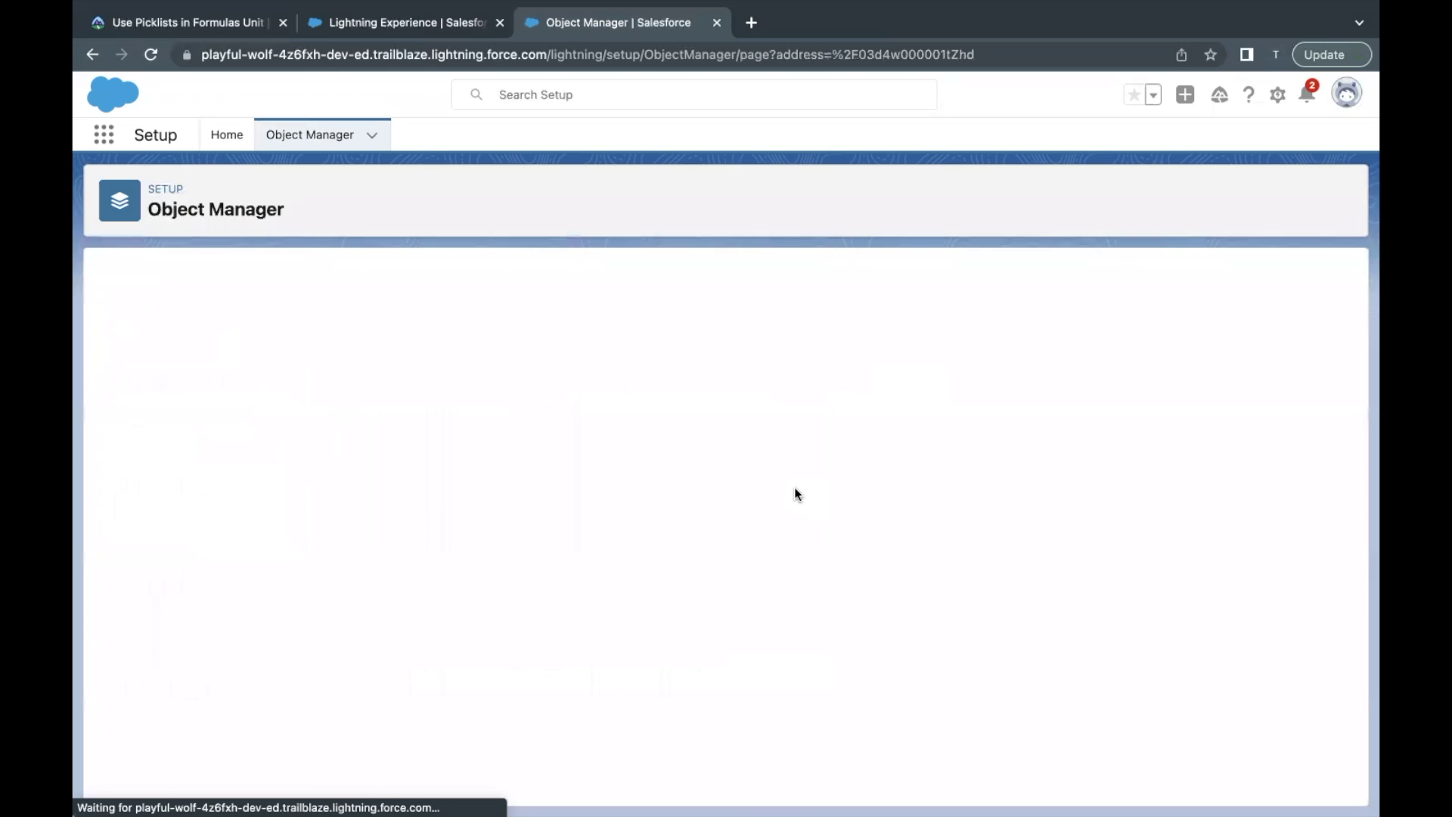
Step: Open the "Starting generator after electrical failure" case from the playground's All Closed Cases list view
{"action": "left_click", "coordinate": [413, 26]}
{"action": "left_click", "coordinate": [104, 133]}
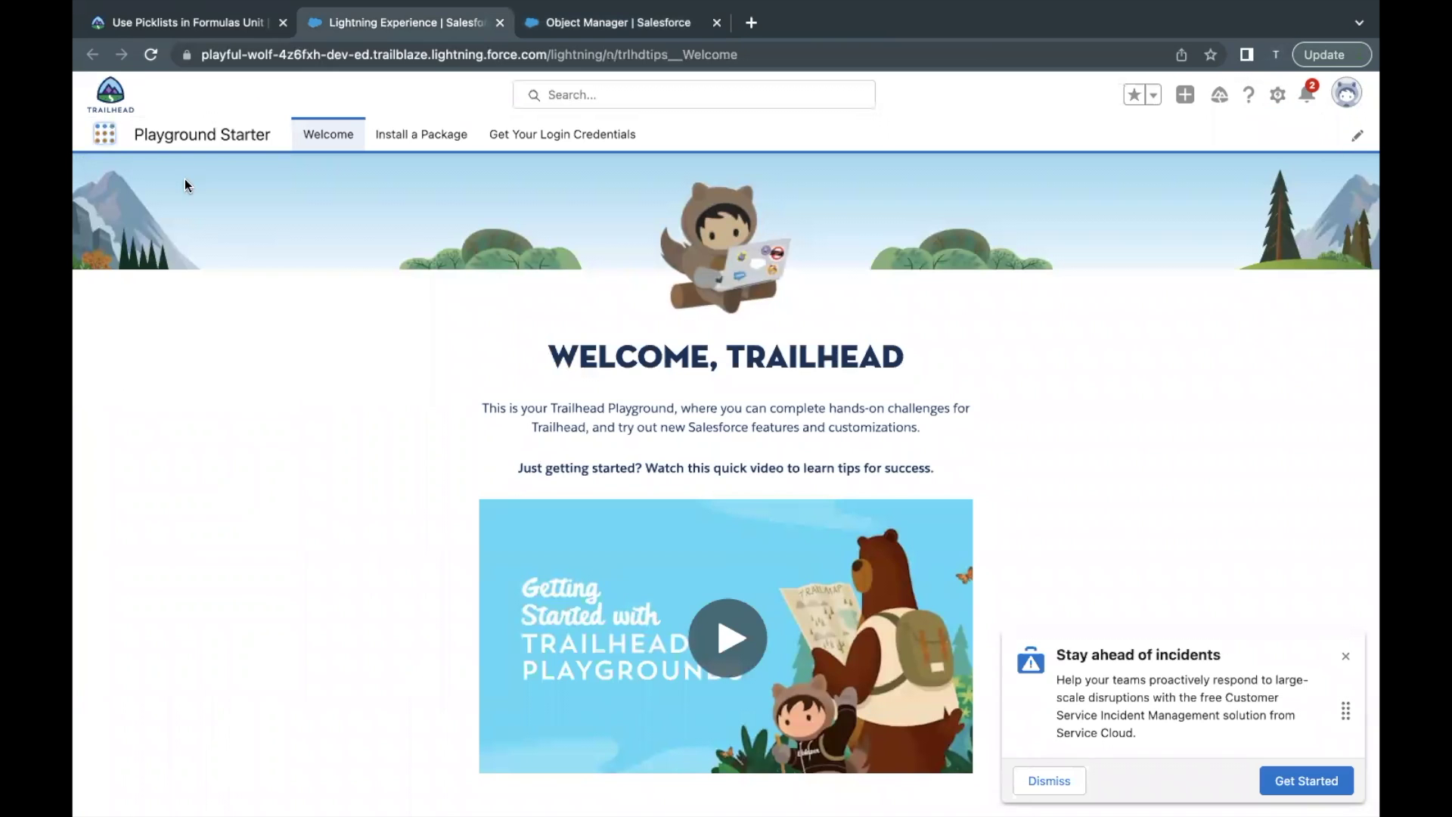
{"action": "type", "text": "Case"}
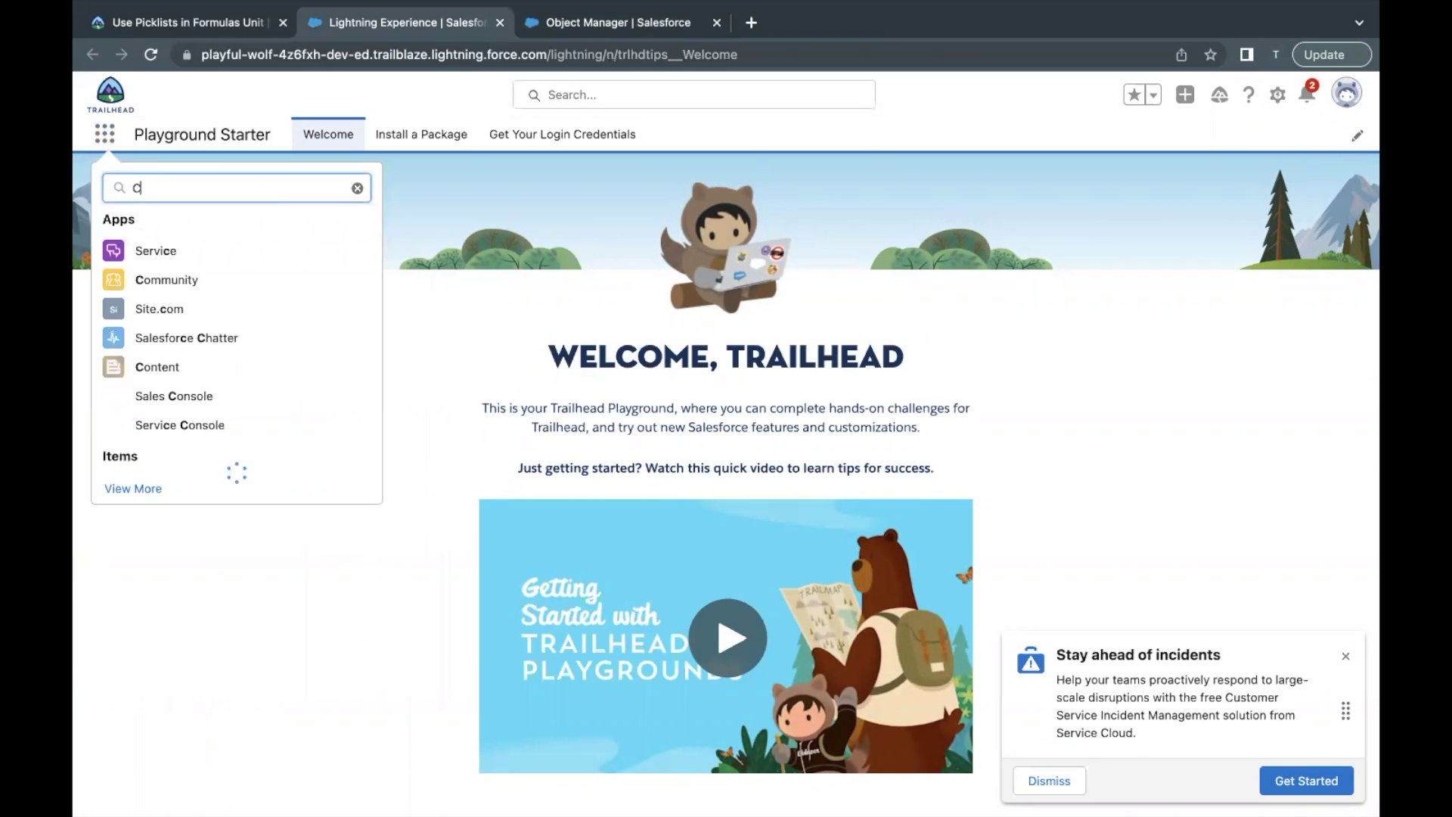
{"action": "left_click", "coordinate": [121, 301]}
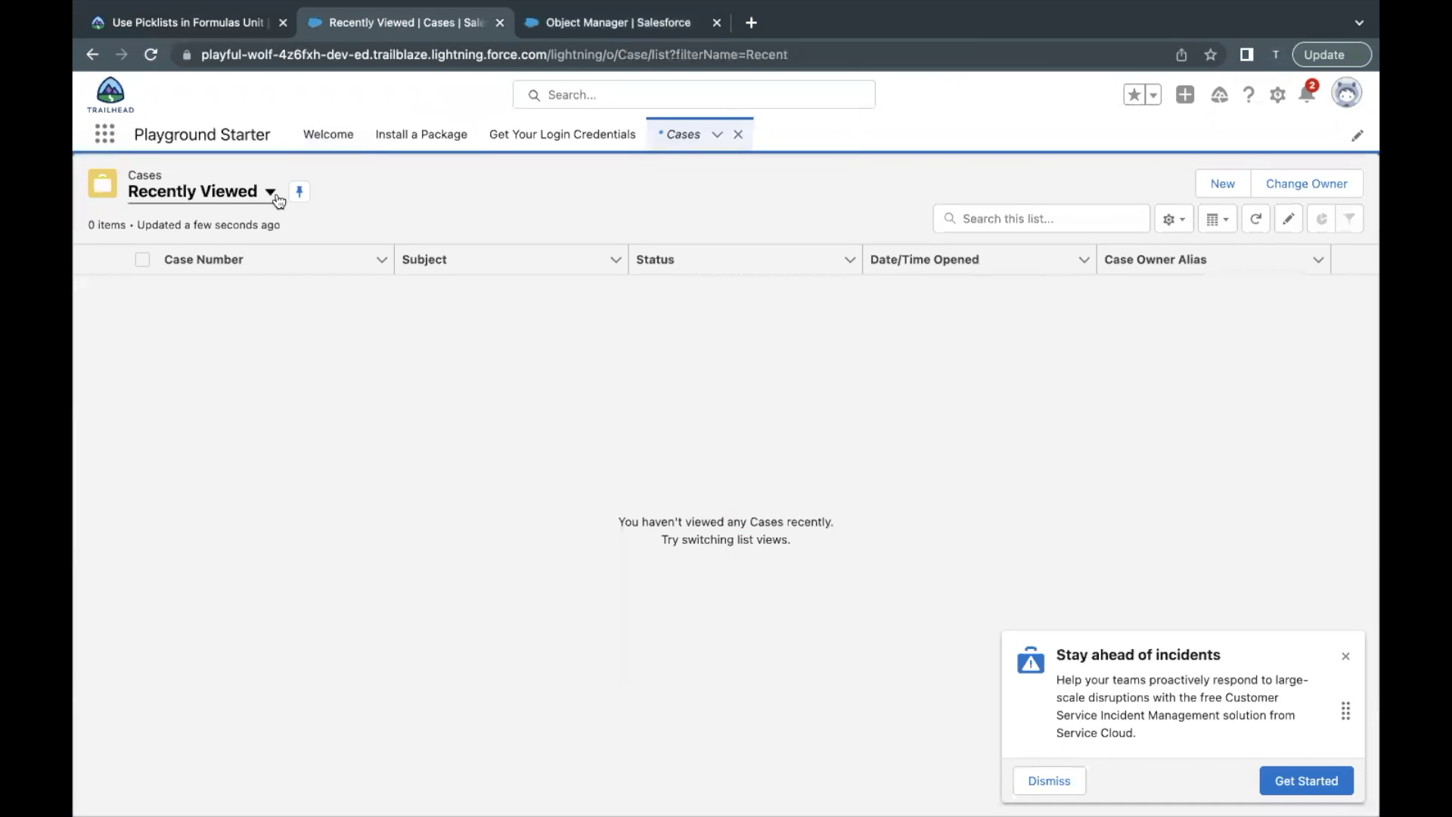
{"action": "left_click", "coordinate": [270, 201]}
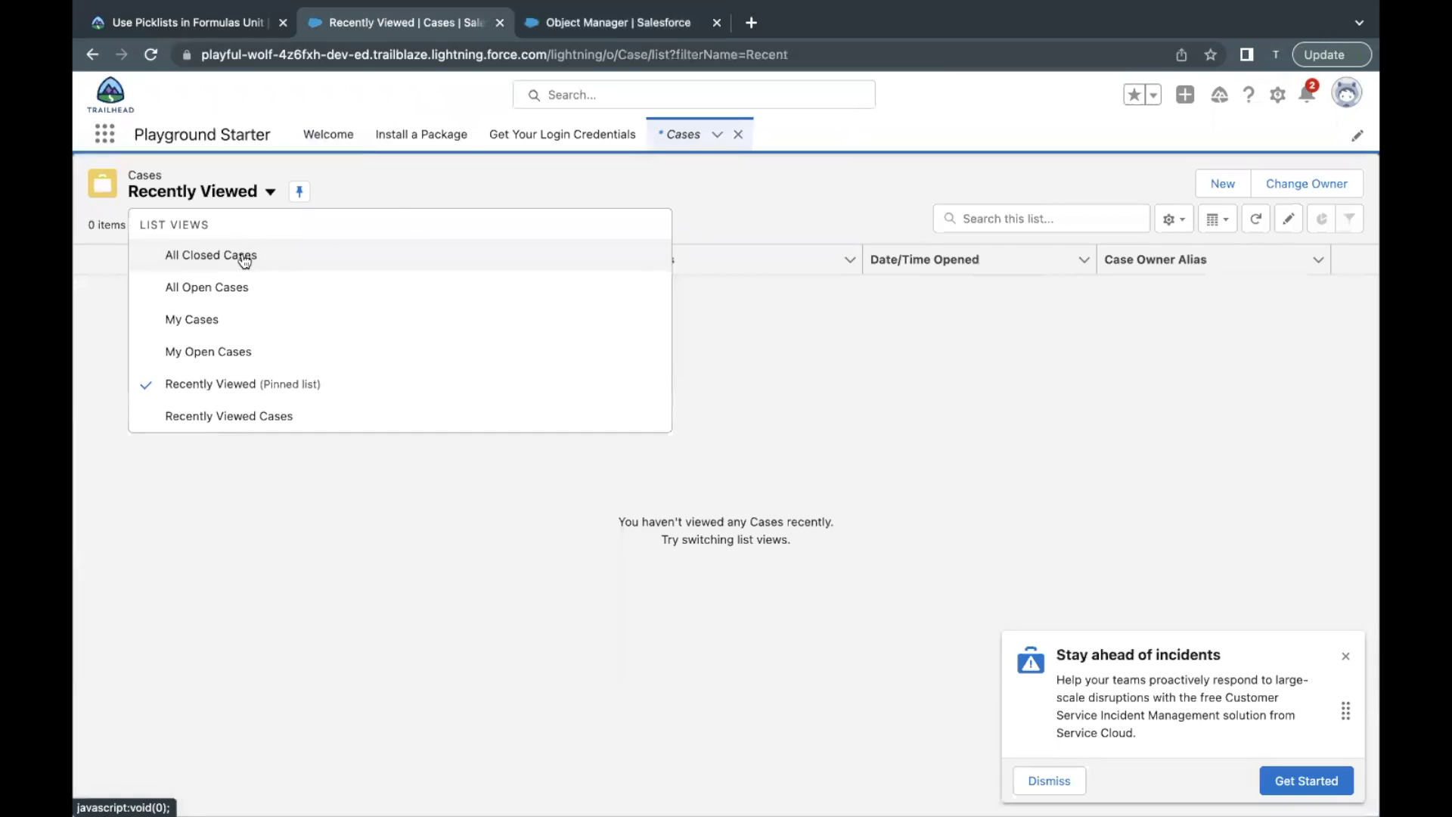
{"action": "left_click", "coordinate": [243, 257]}
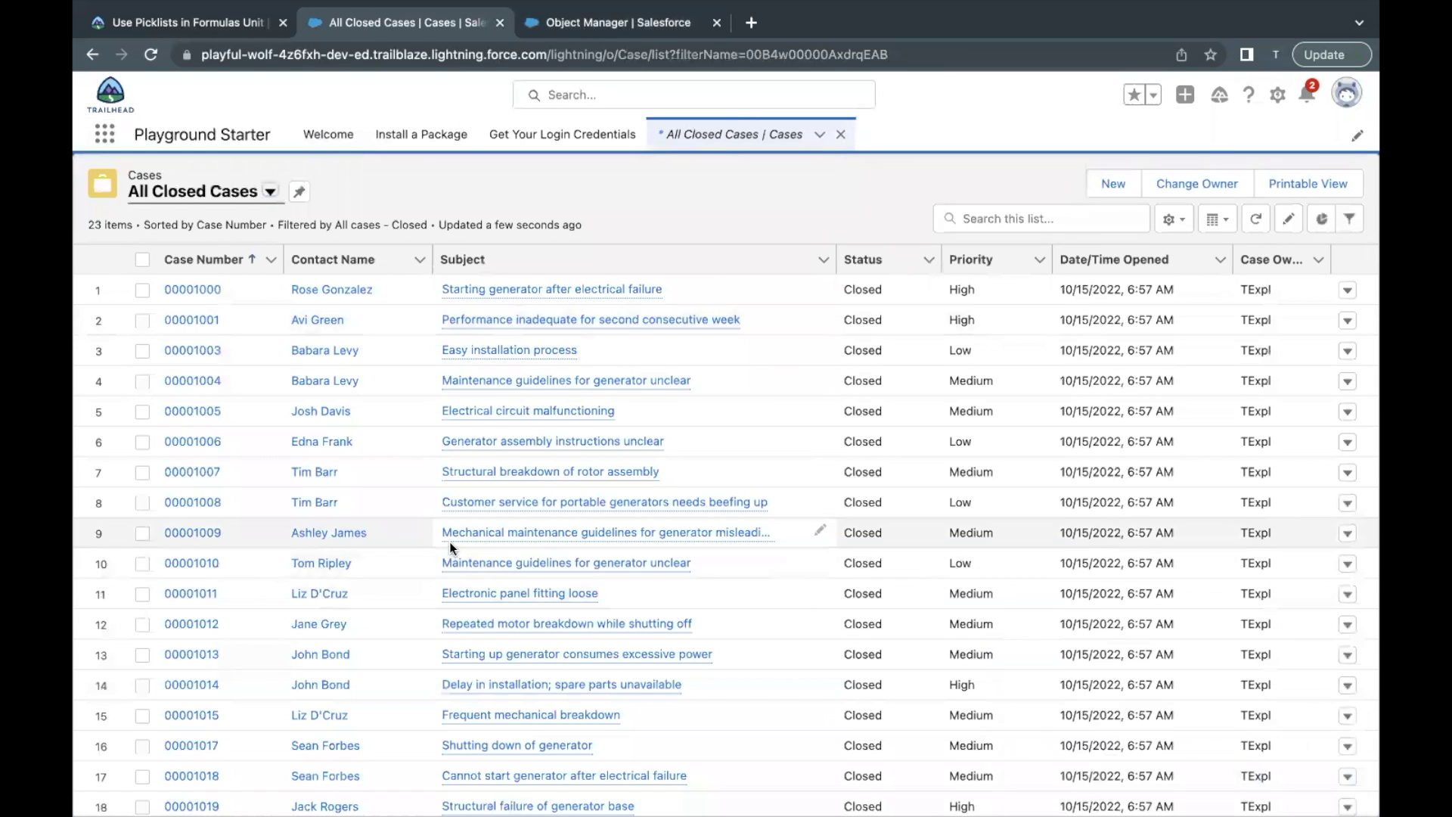
{"action": "left_click", "coordinate": [195, 290]}
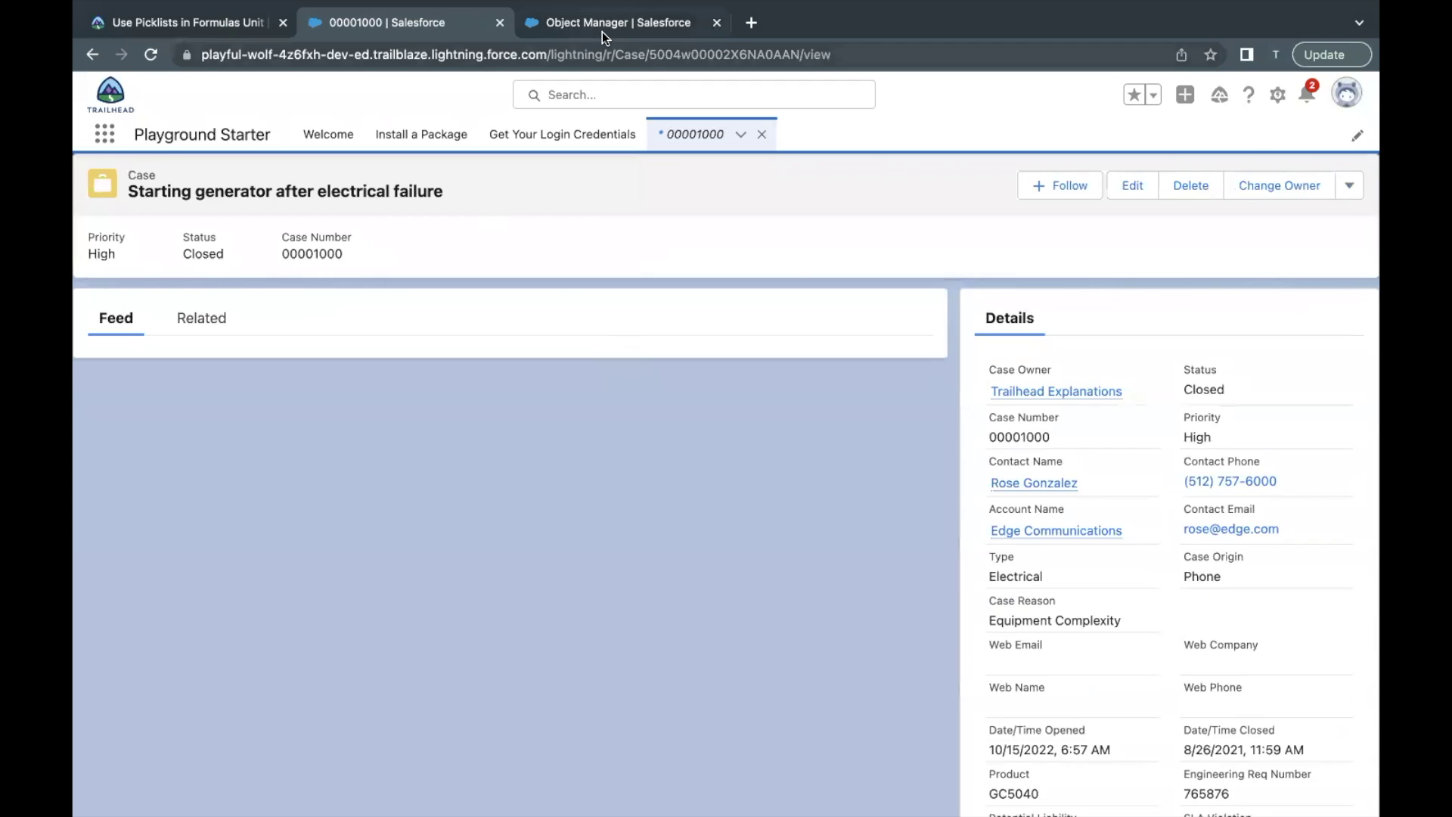
Step: Open the Case Layout page layout of the Case object for editing in Setup
{"action": "left_click", "coordinate": [601, 29]}
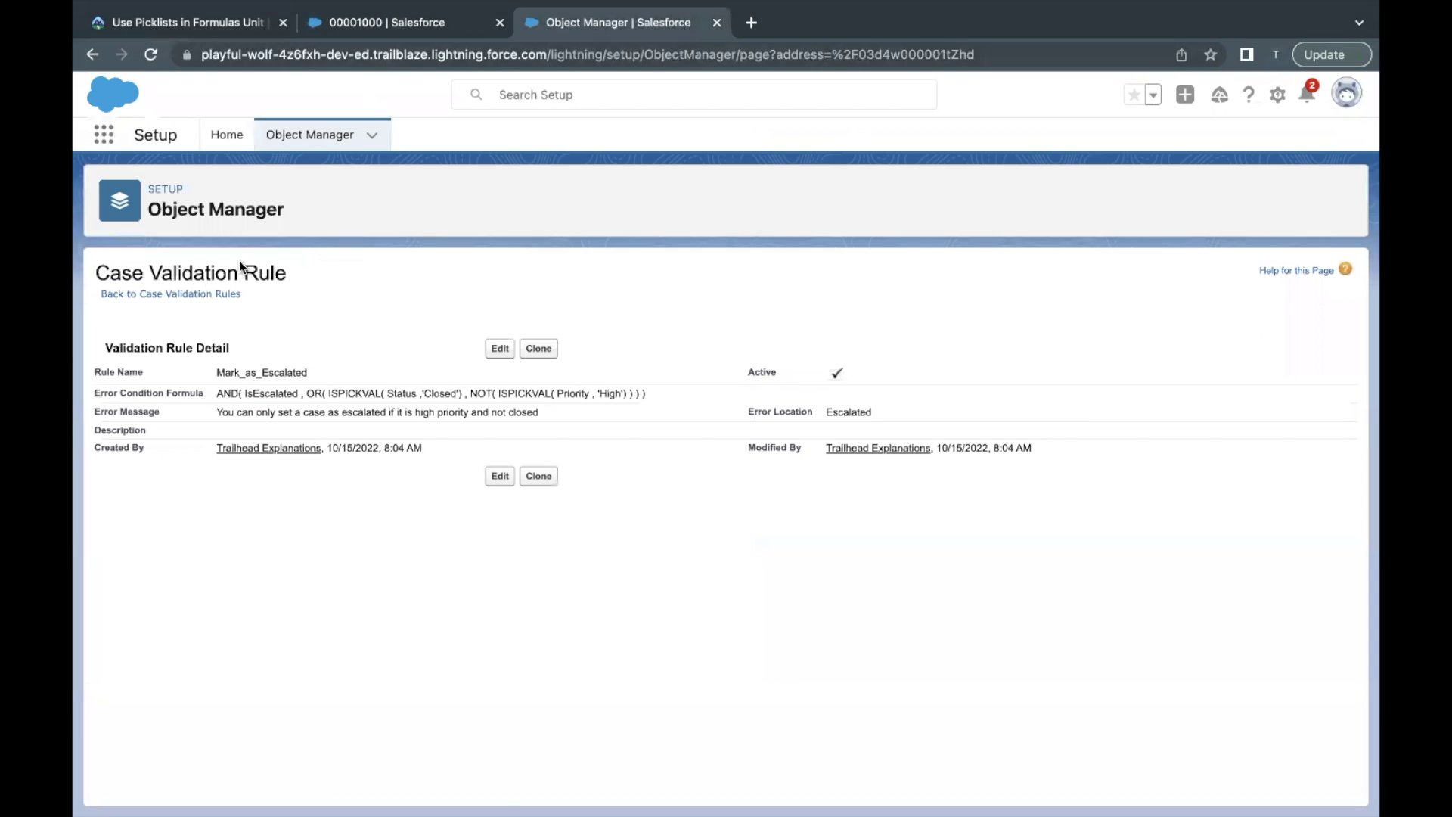
{"action": "left_click", "coordinate": [203, 294]}
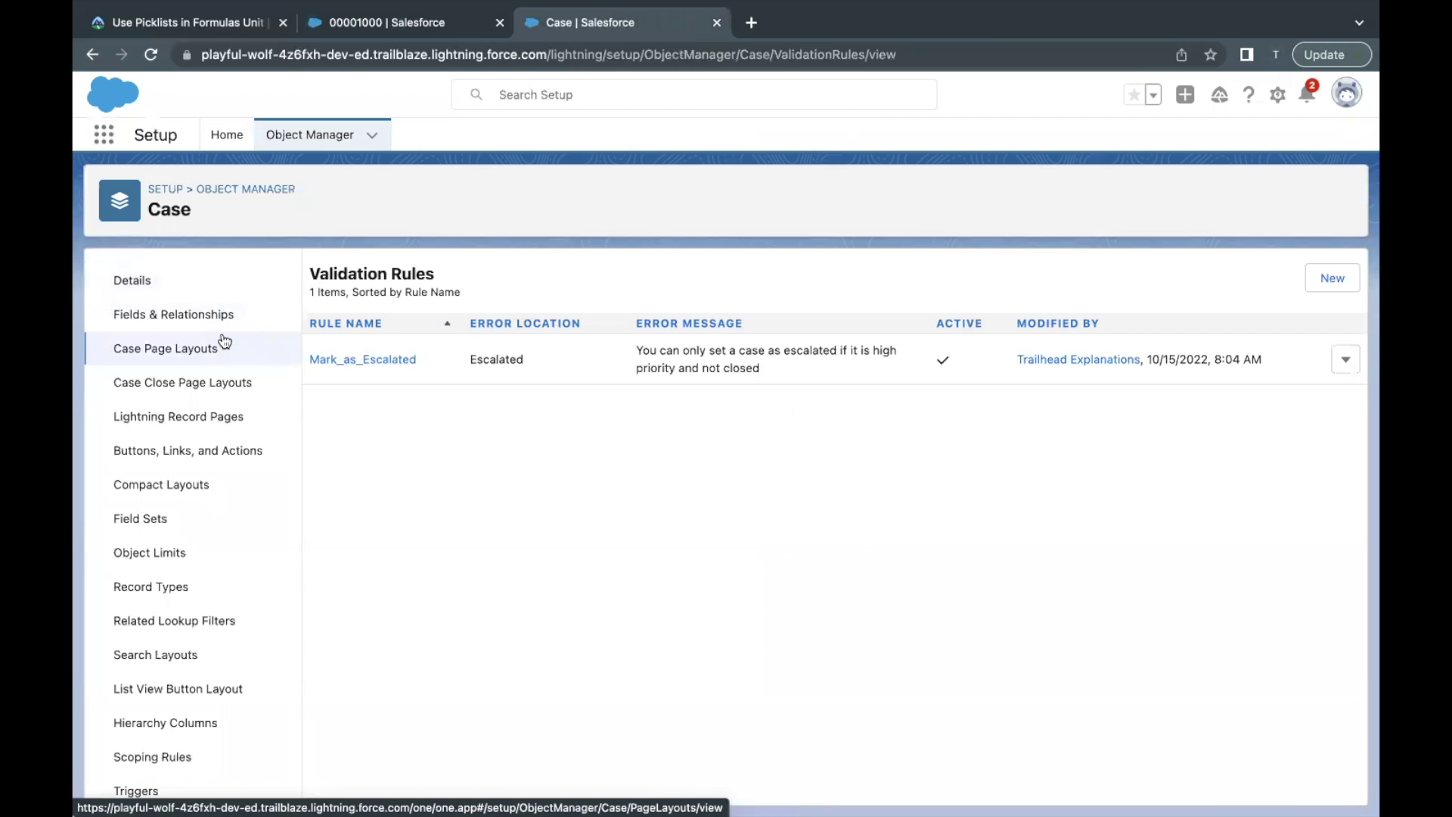
{"action": "left_click", "coordinate": [148, 349]}
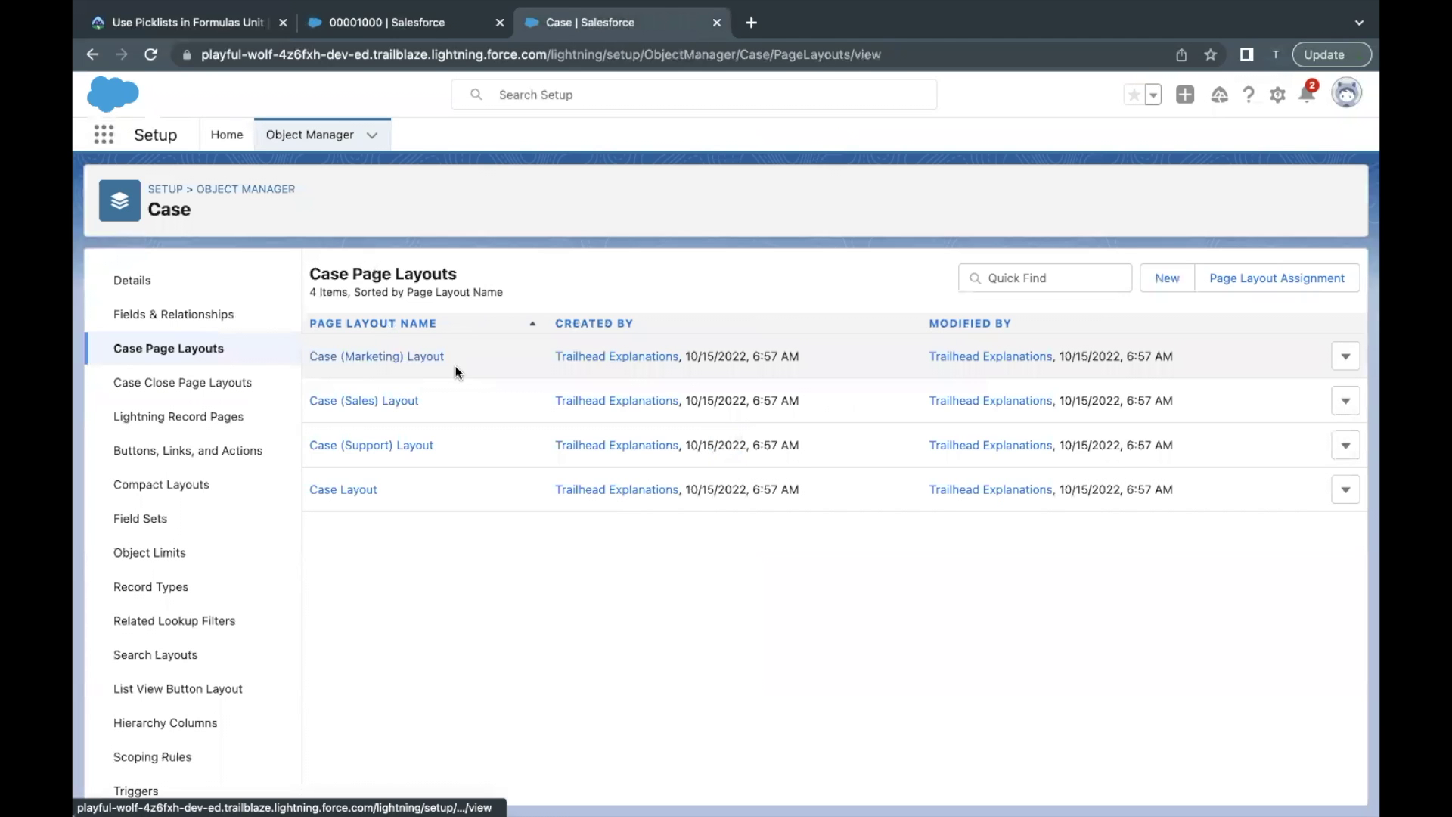
{"action": "left_click", "coordinate": [346, 490]}
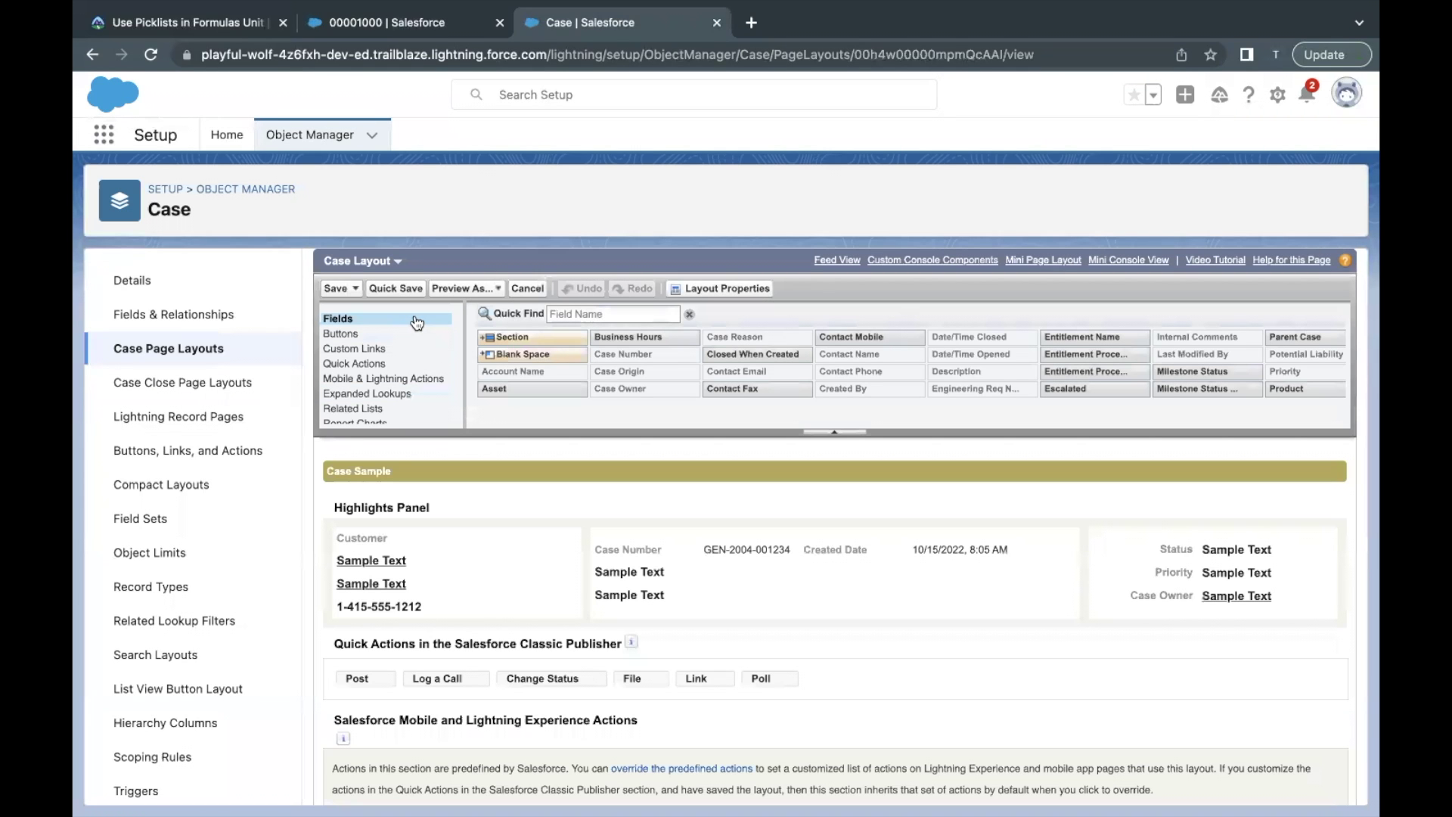
Step: Add the Escalated field below Case Origin in the Case Information section and save the layout
{"action": "left_click", "coordinate": [576, 313]}
{"action": "type", "text": "Es"}
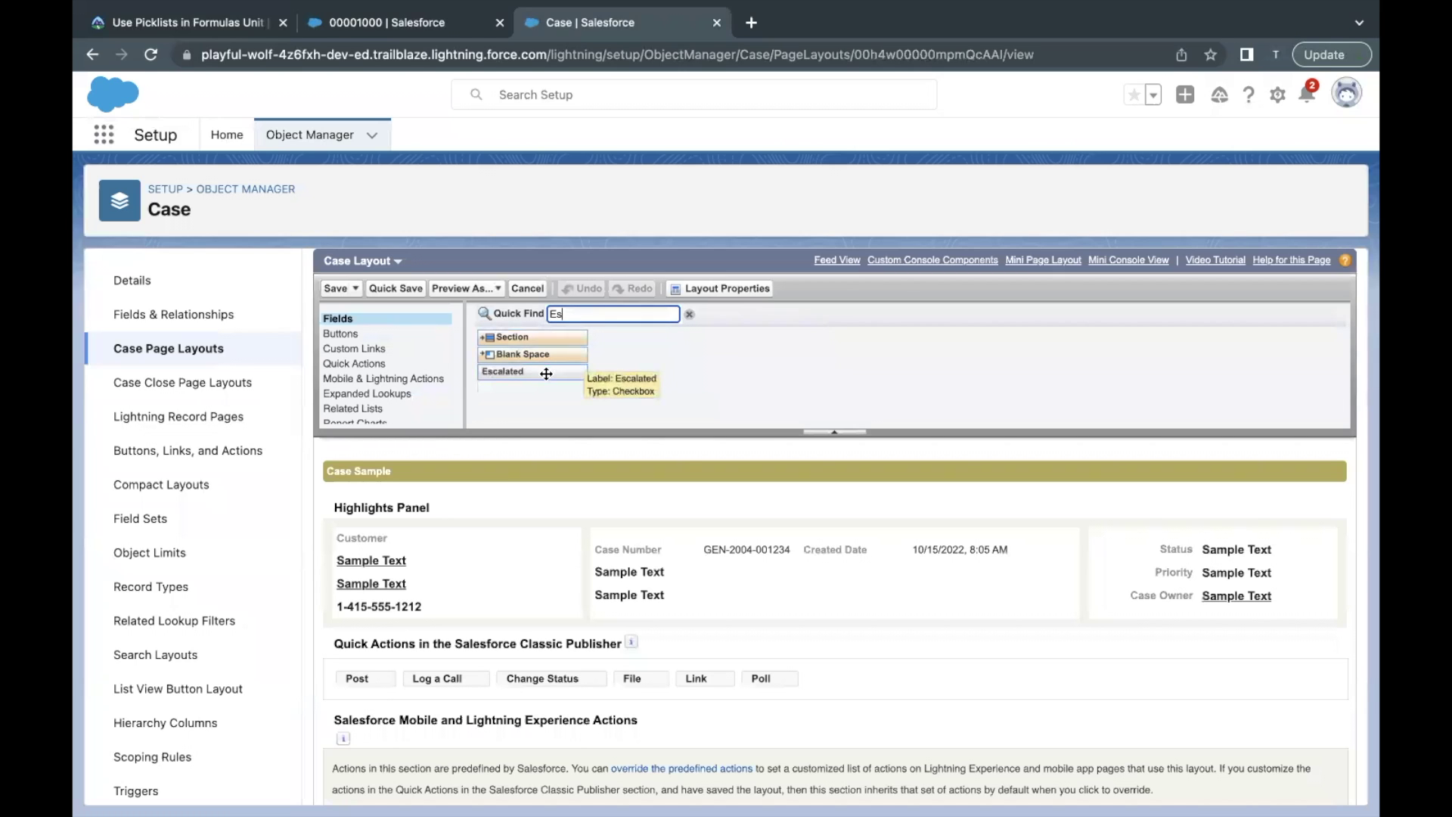
{"action": "left_click_drag", "start_coordinate": [542, 371], "coordinate": [874, 701]}
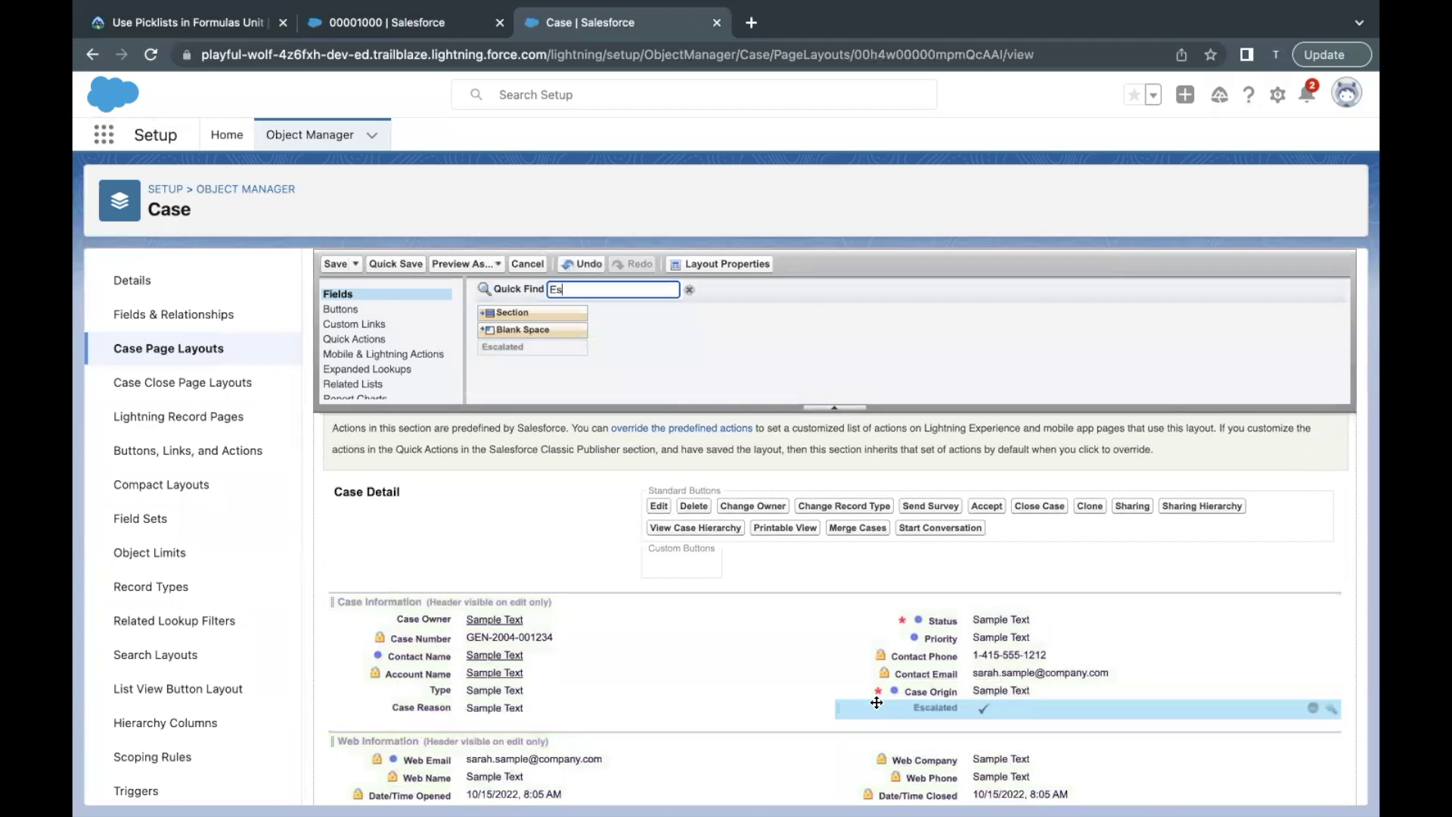
{"action": "left_click", "coordinate": [391, 266]}
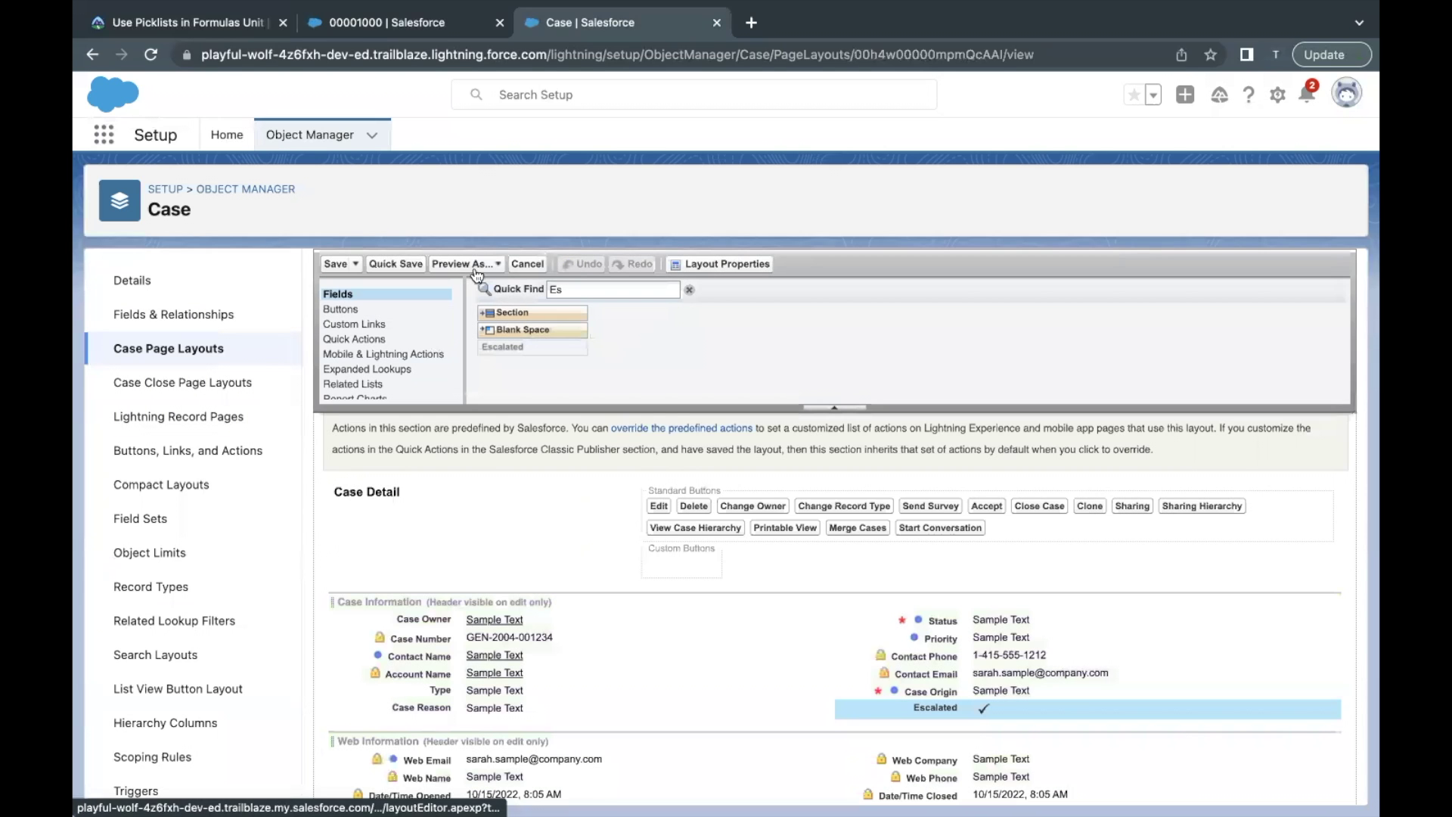
Step: Reload the "Starting generator after electrical failure" case and mark it as Escalated in its editable details
{"action": "left_click", "coordinate": [352, 23]}
{"action": "left_click", "coordinate": [151, 54]}
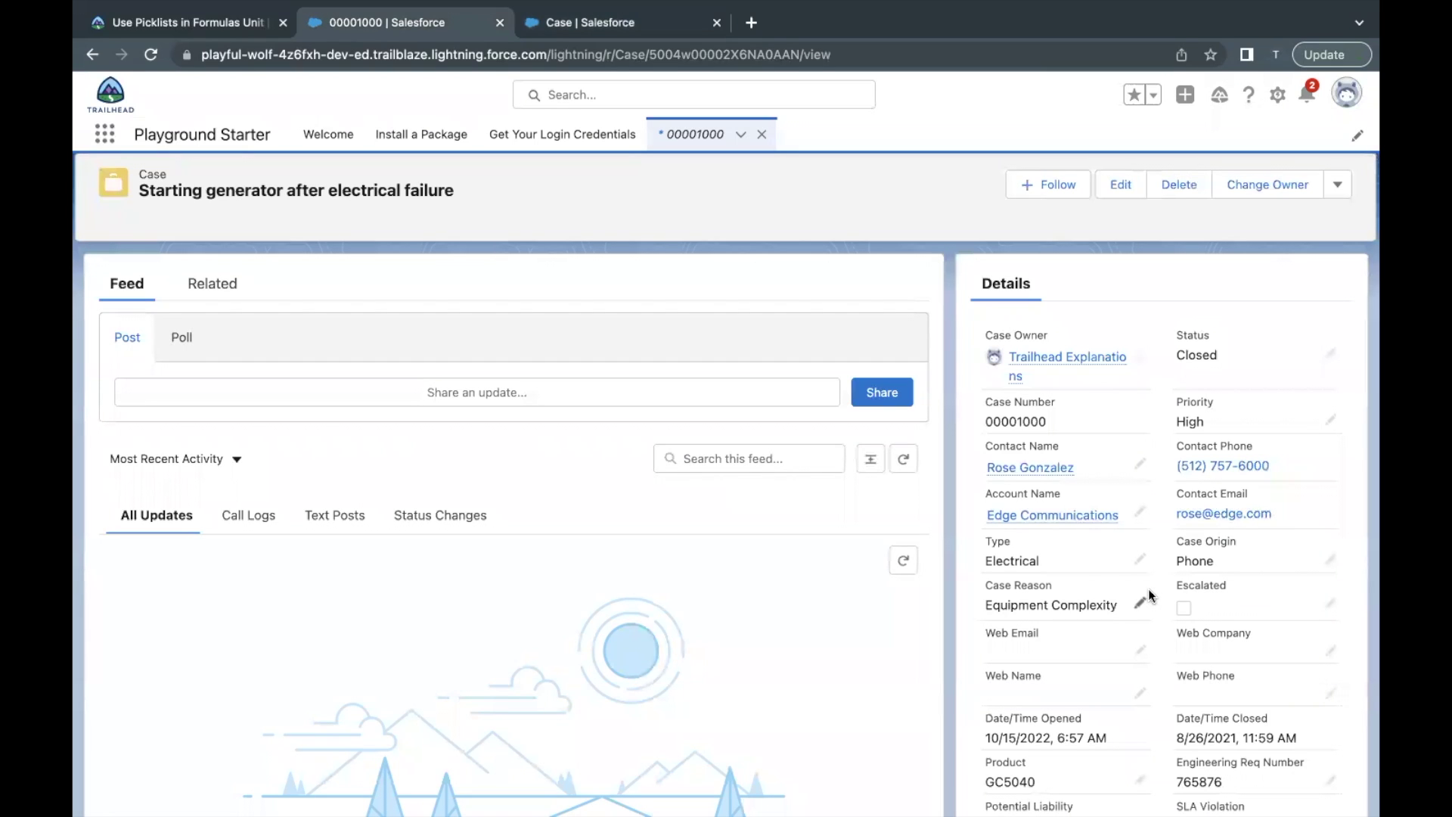
{"action": "double_click", "coordinate": [1185, 606]}
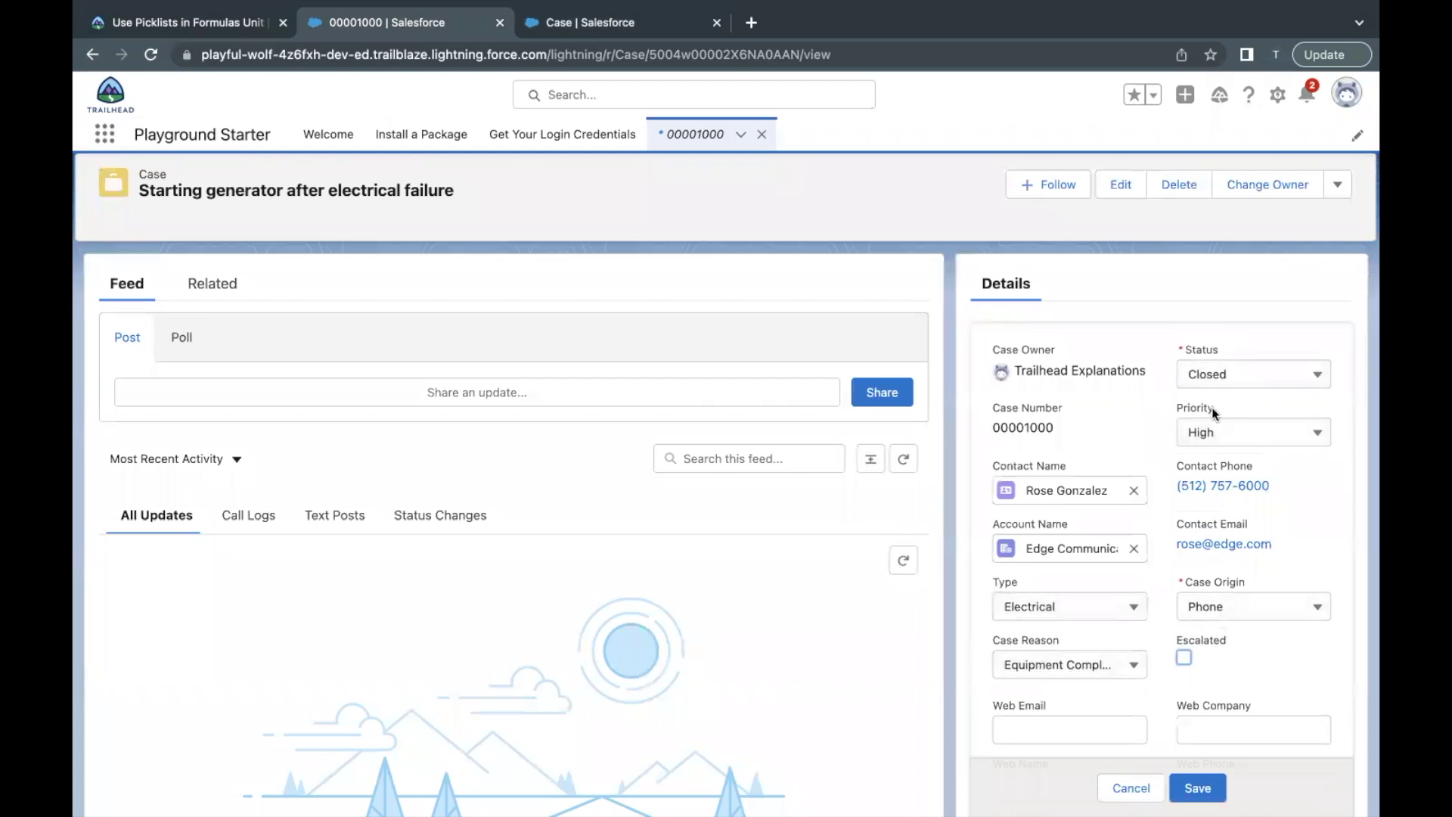
{"action": "scroll", "coordinate": [1211, 415], "scroll_direction": "down", "scroll_amount": 2}
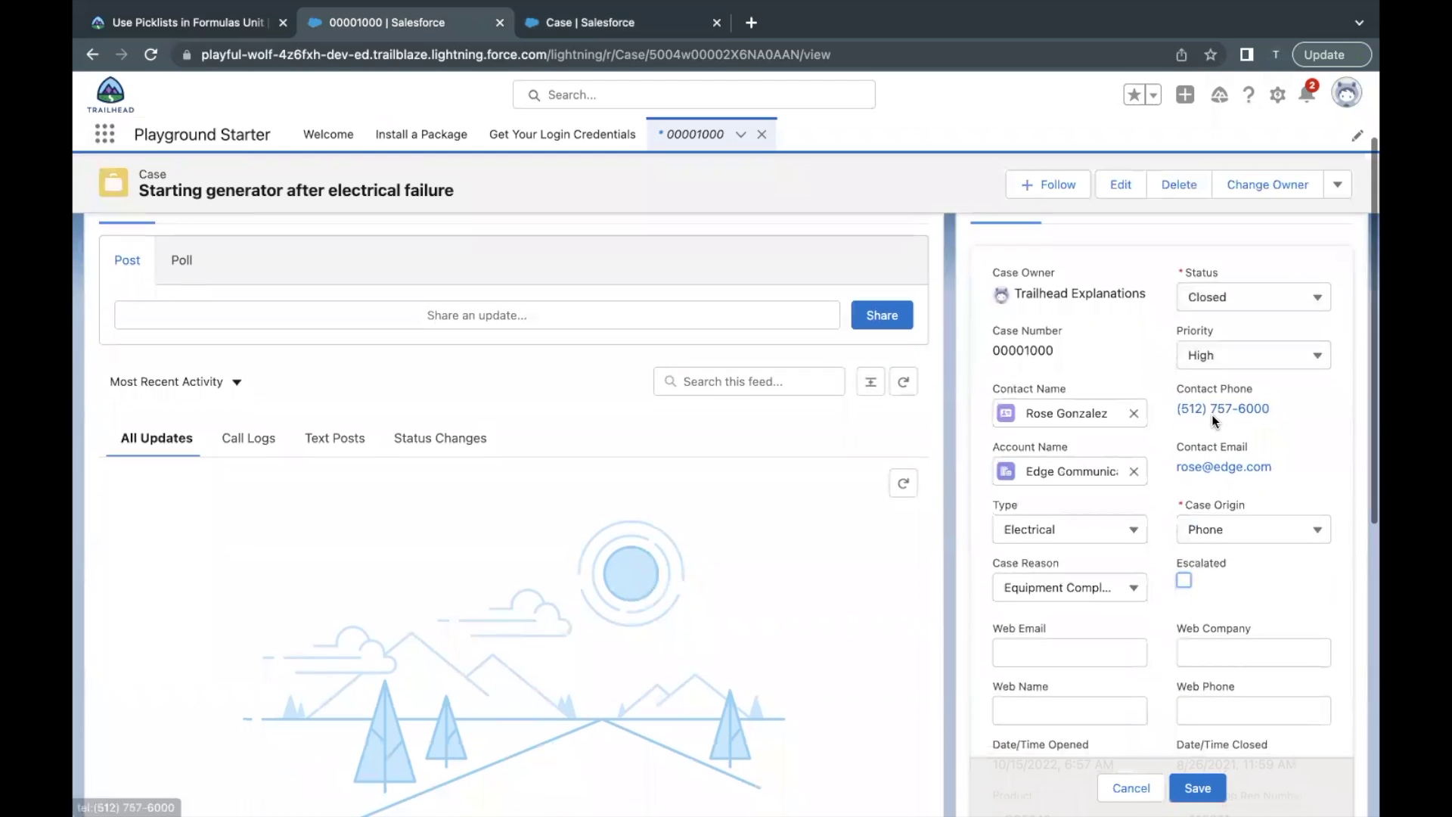
{"action": "left_click", "coordinate": [1184, 580]}
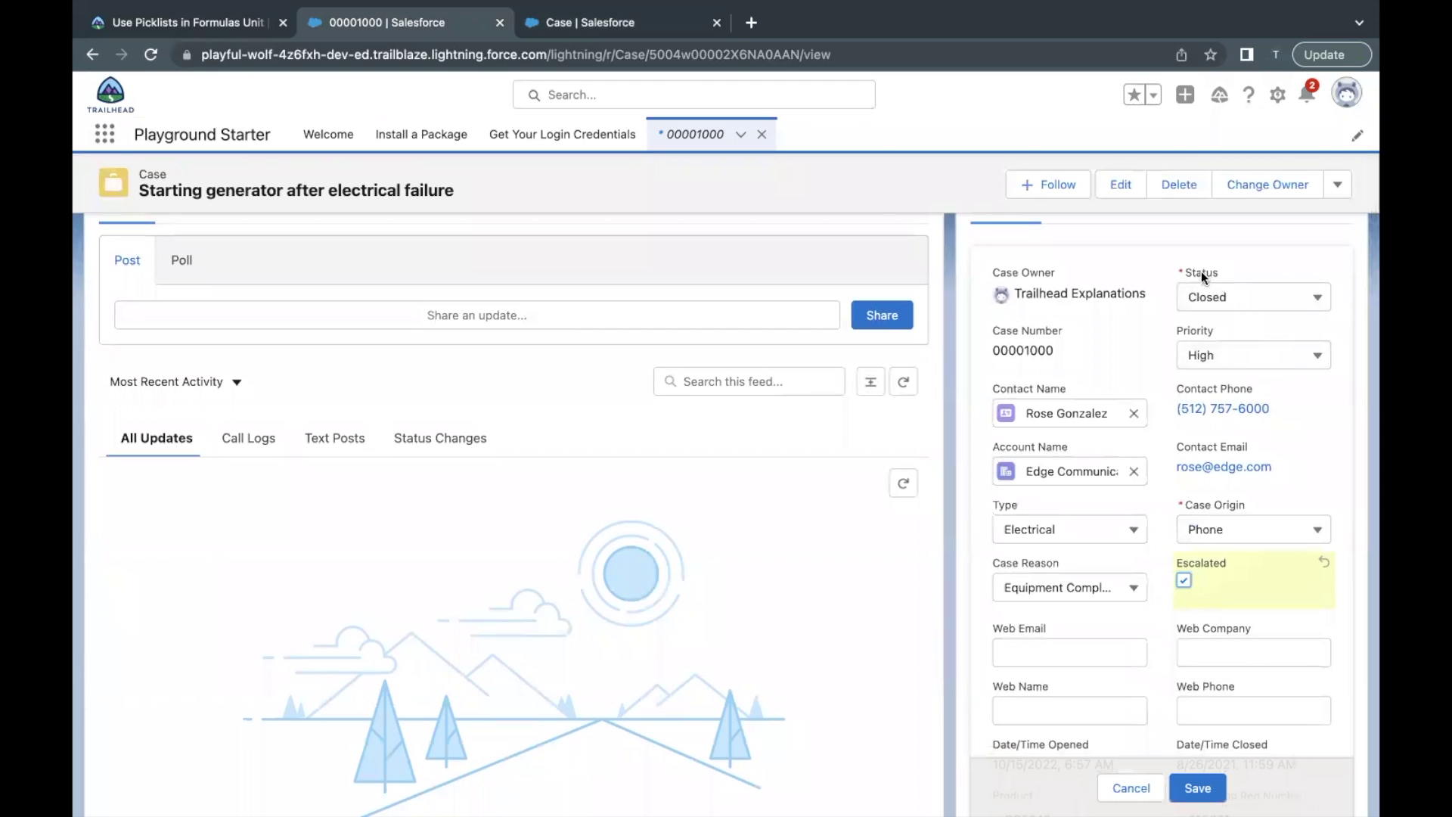
Step: Open the Mark_as_Escalated validation rule in Setup and examine the Status and Priority conditions of its formula
{"action": "left_click", "coordinate": [605, 22]}
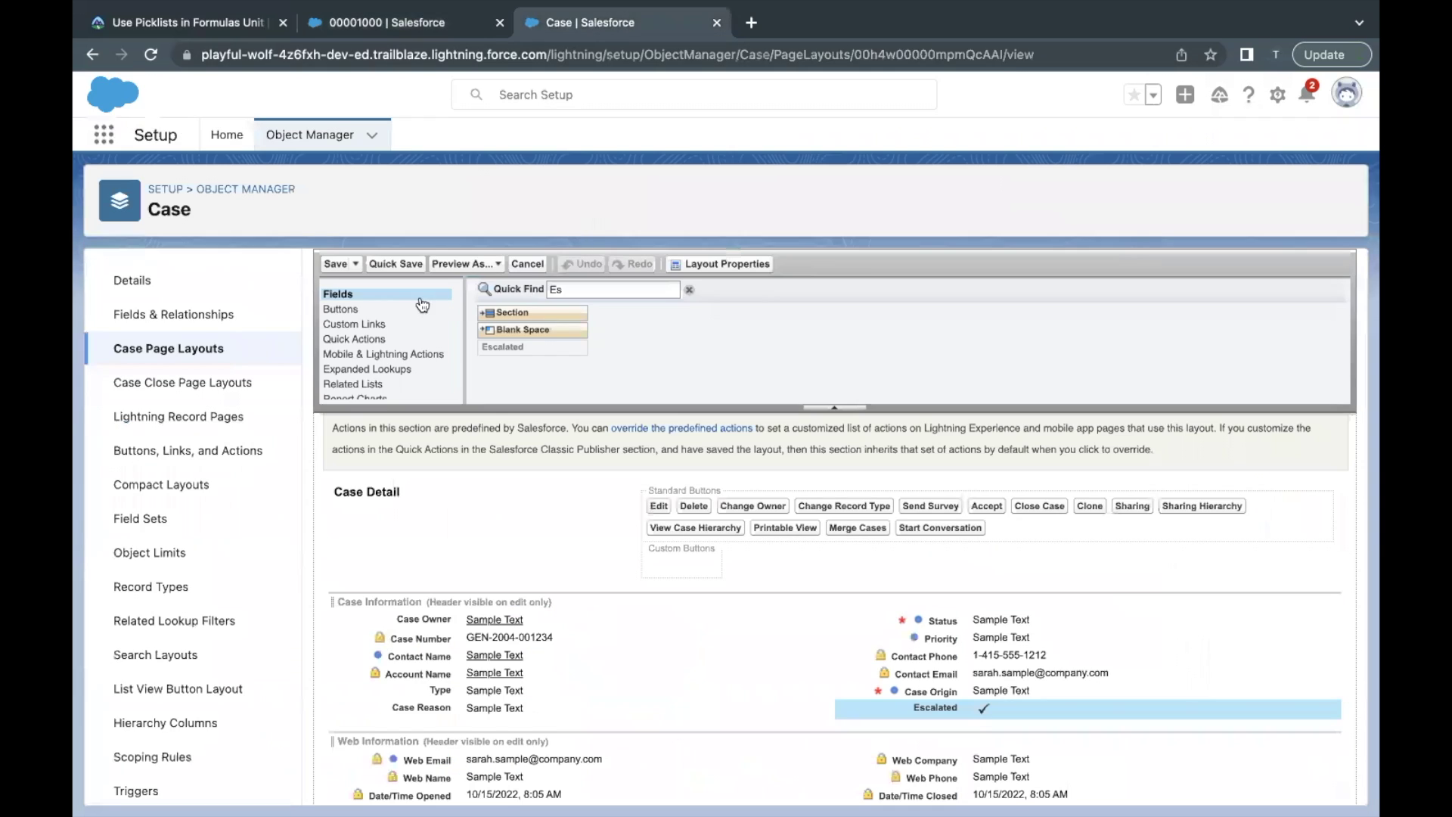
{"action": "scroll", "coordinate": [204, 680], "scroll_direction": "down", "scroll_amount": 2}
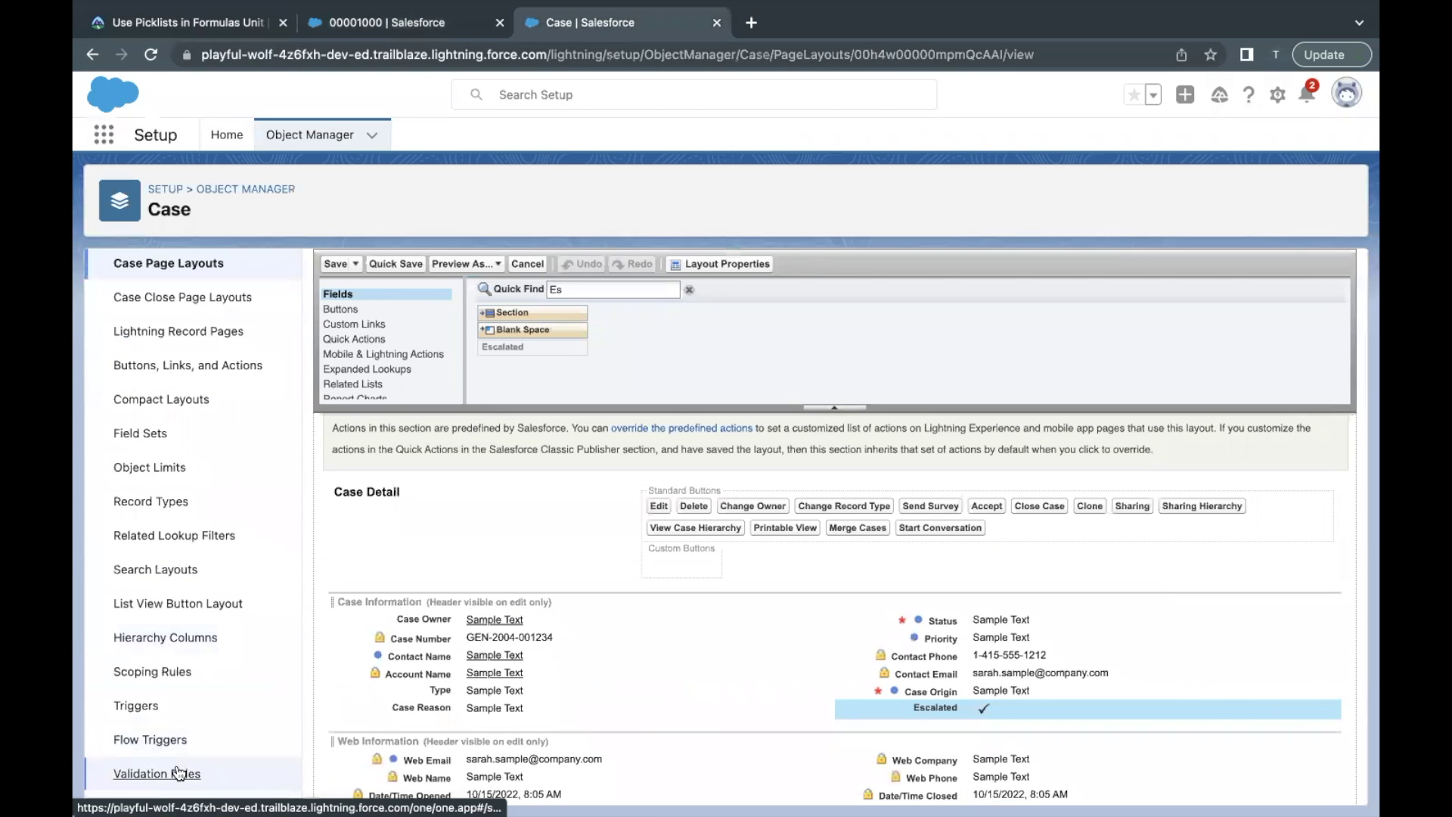
{"action": "left_click", "coordinate": [214, 772]}
{"action": "left_click", "coordinate": [390, 365]}
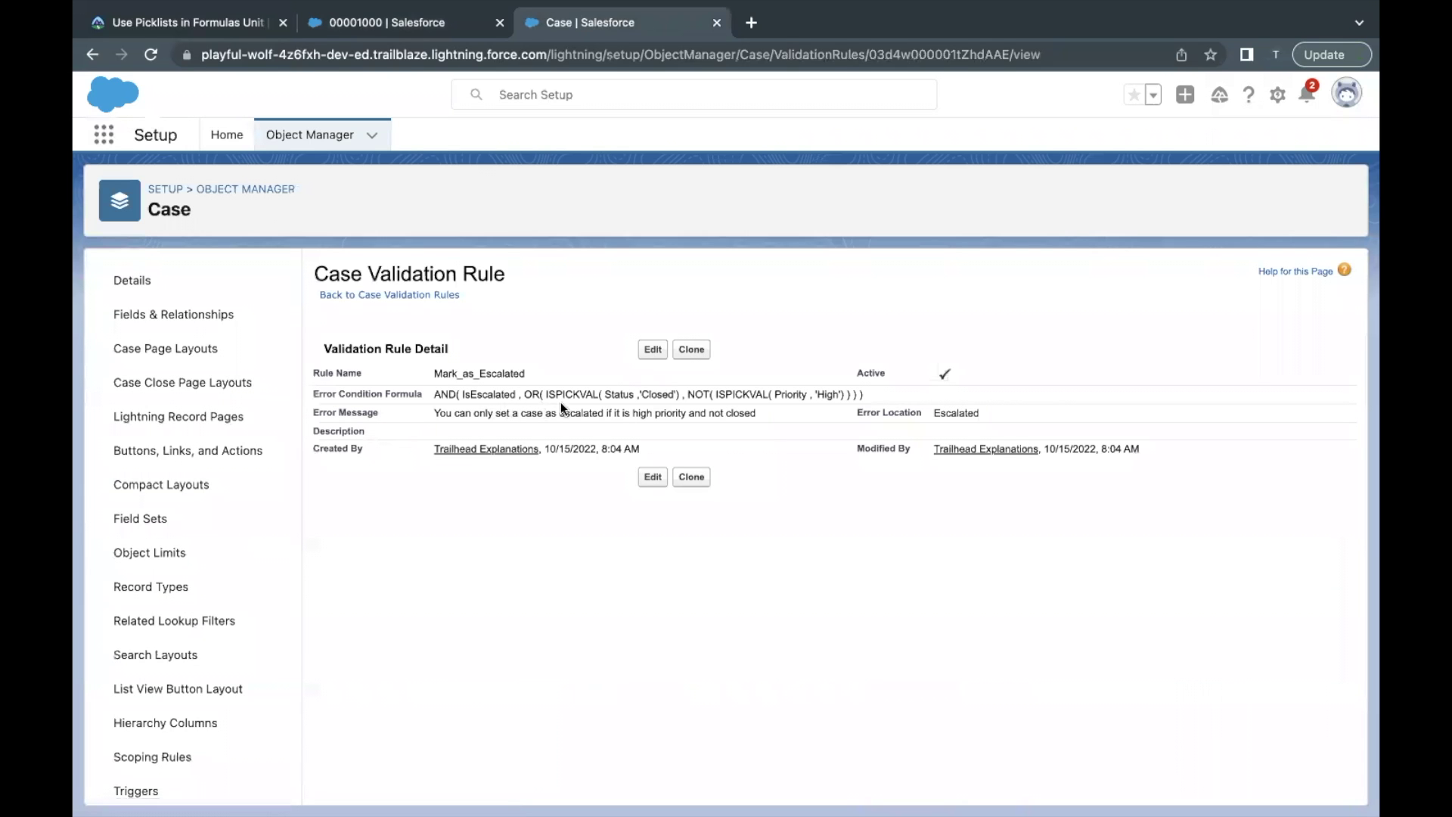
{"action": "left_click_drag", "start_coordinate": [579, 394], "coordinate": [641, 393]}
{"action": "left_click", "coordinate": [338, 24]}
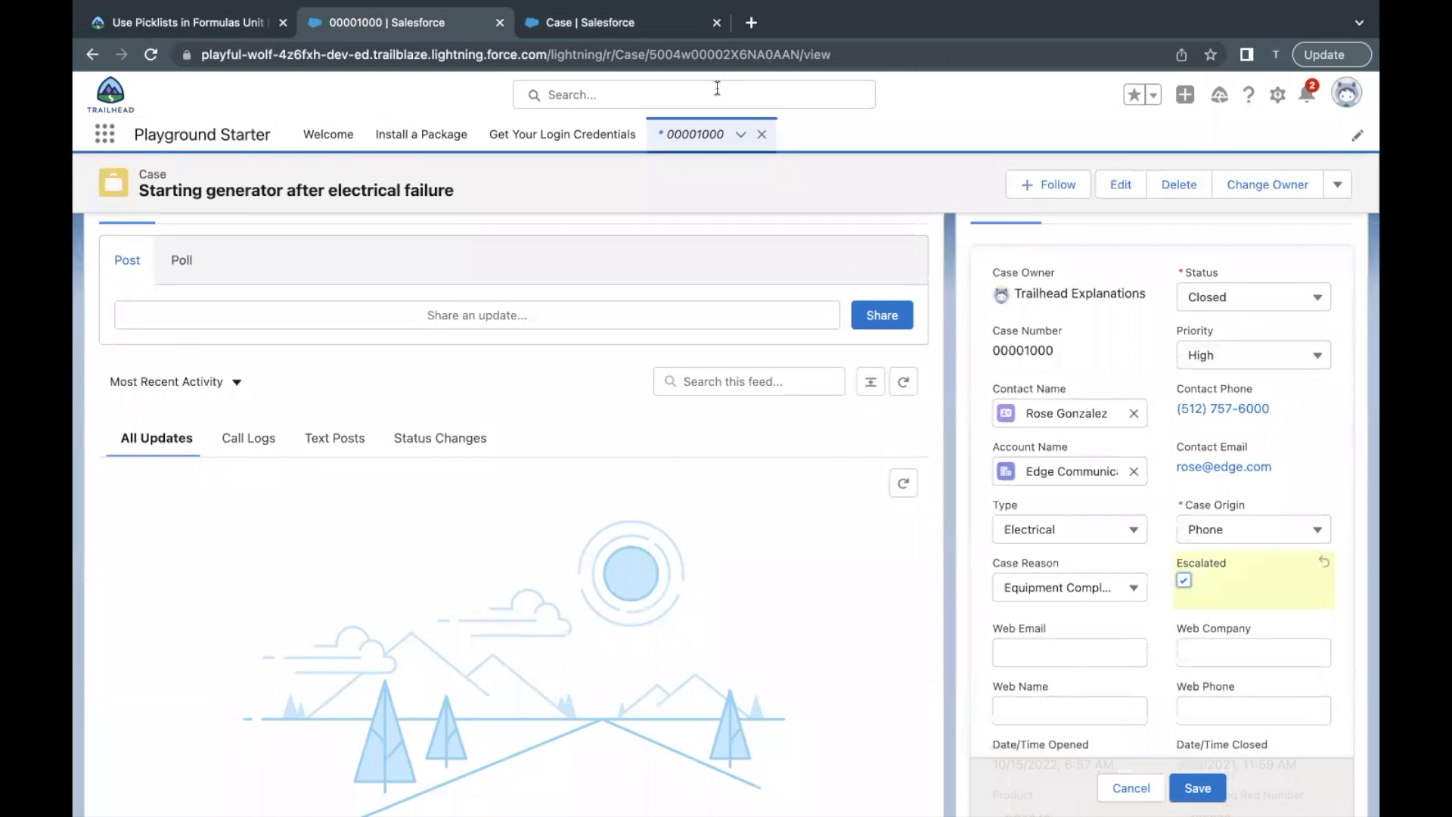
{"action": "left_click", "coordinate": [628, 22]}
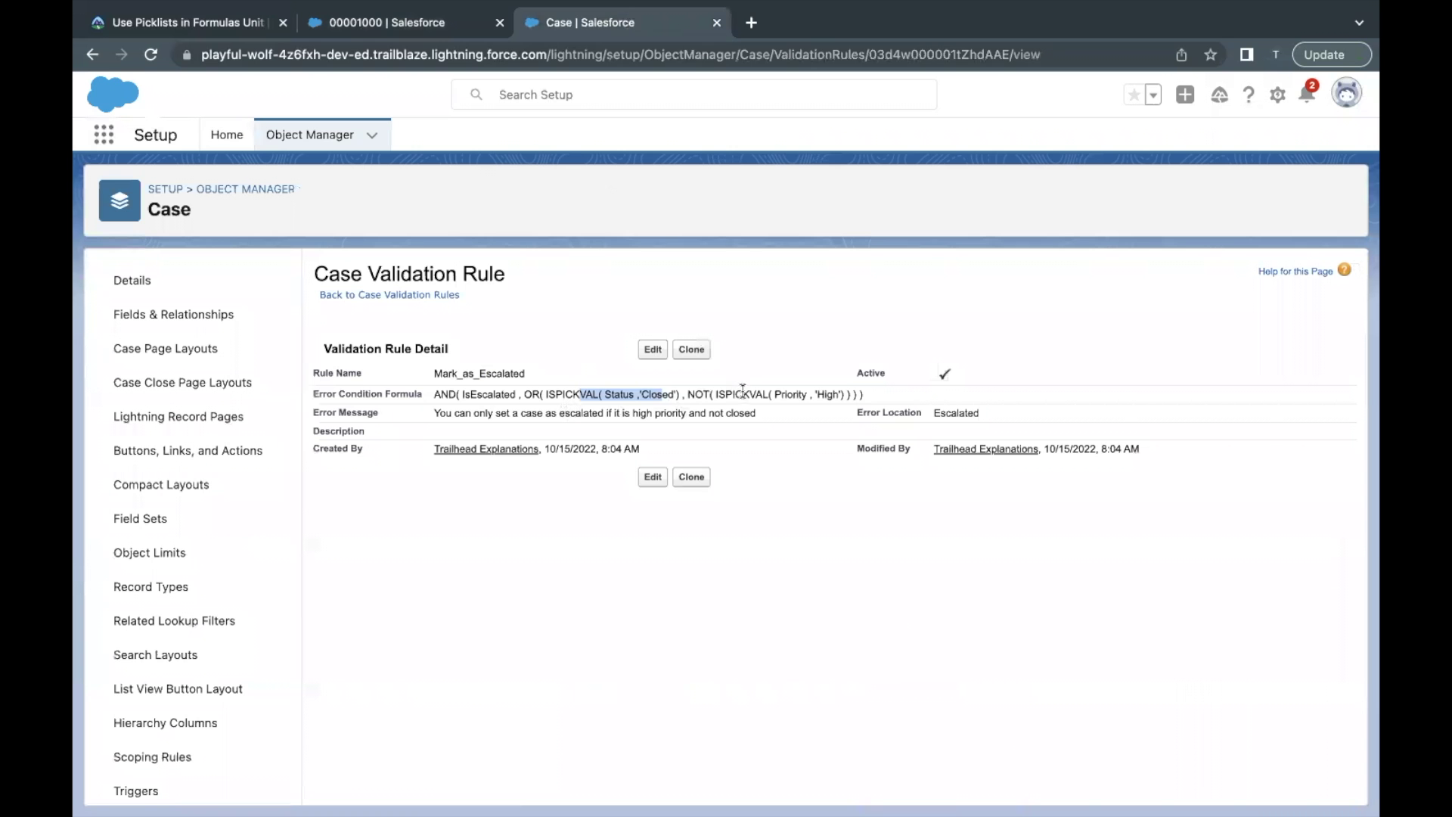
{"action": "left_click_drag", "start_coordinate": [755, 394], "coordinate": [829, 389]}
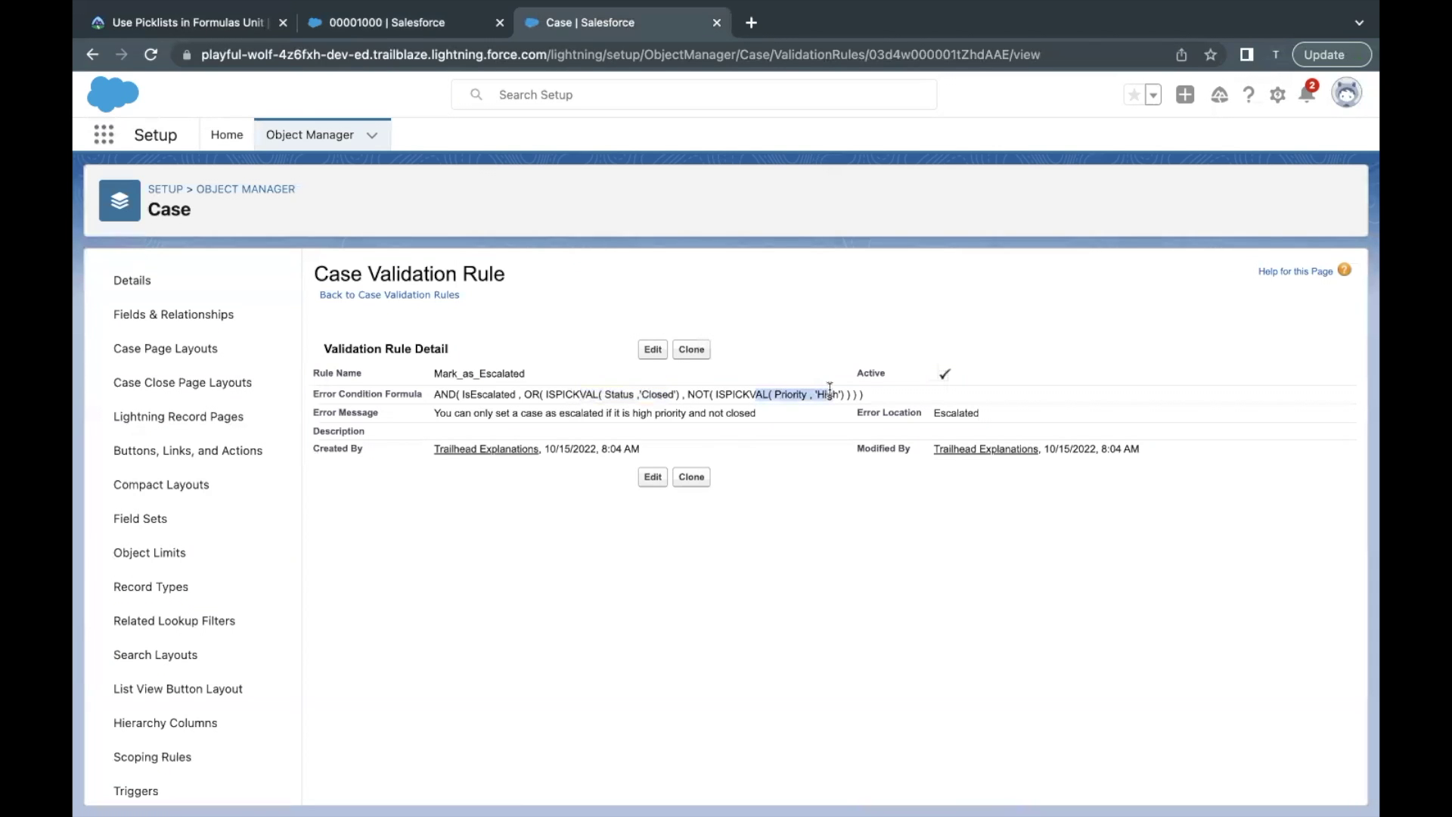
Step: Try to save the closed case as escalated and read the message under the Escalated field
{"action": "left_click", "coordinate": [410, 31]}
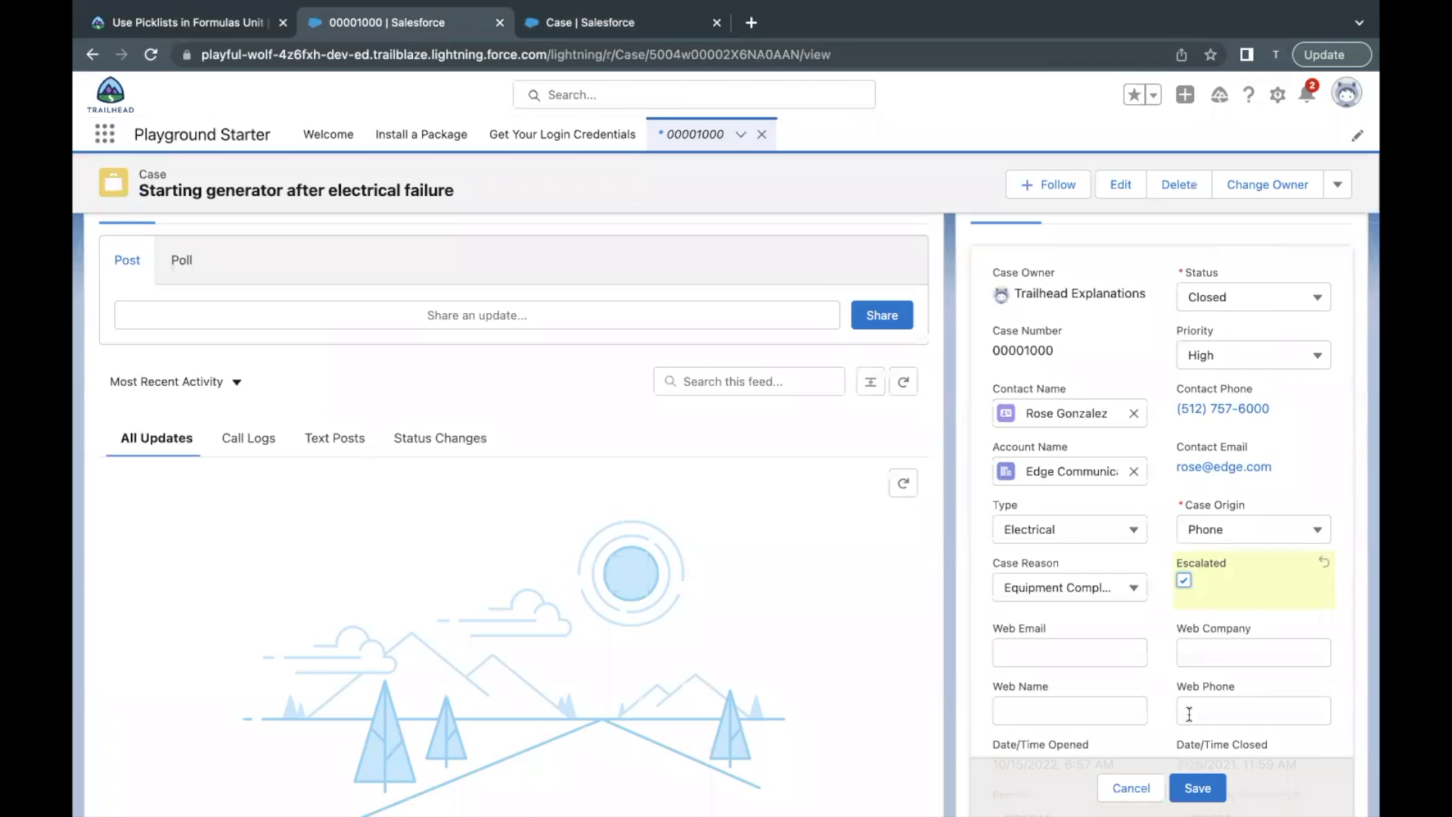
{"action": "left_click", "coordinate": [1194, 784]}
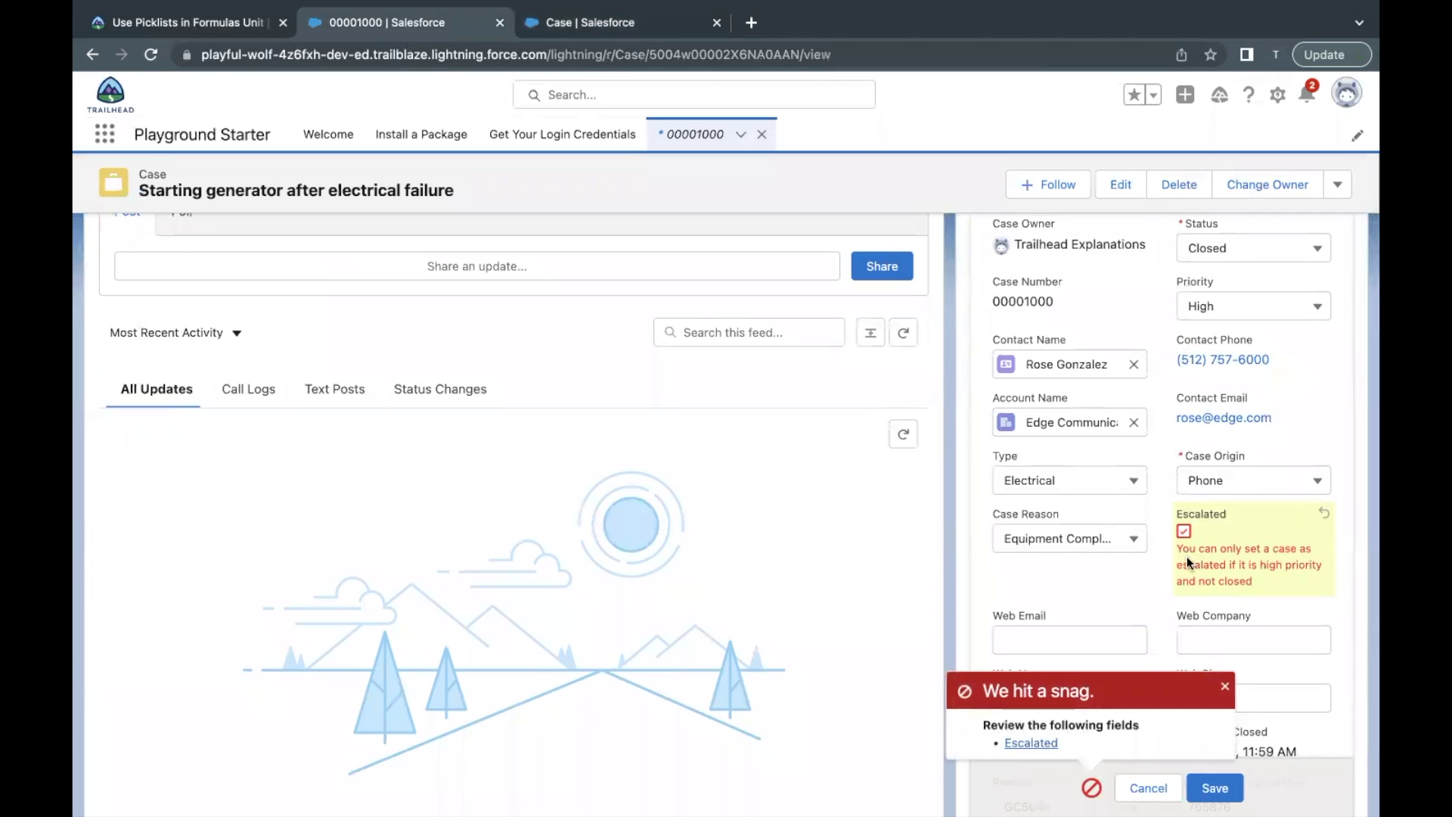
{"action": "left_click_drag", "start_coordinate": [1253, 581], "coordinate": [1185, 558]}
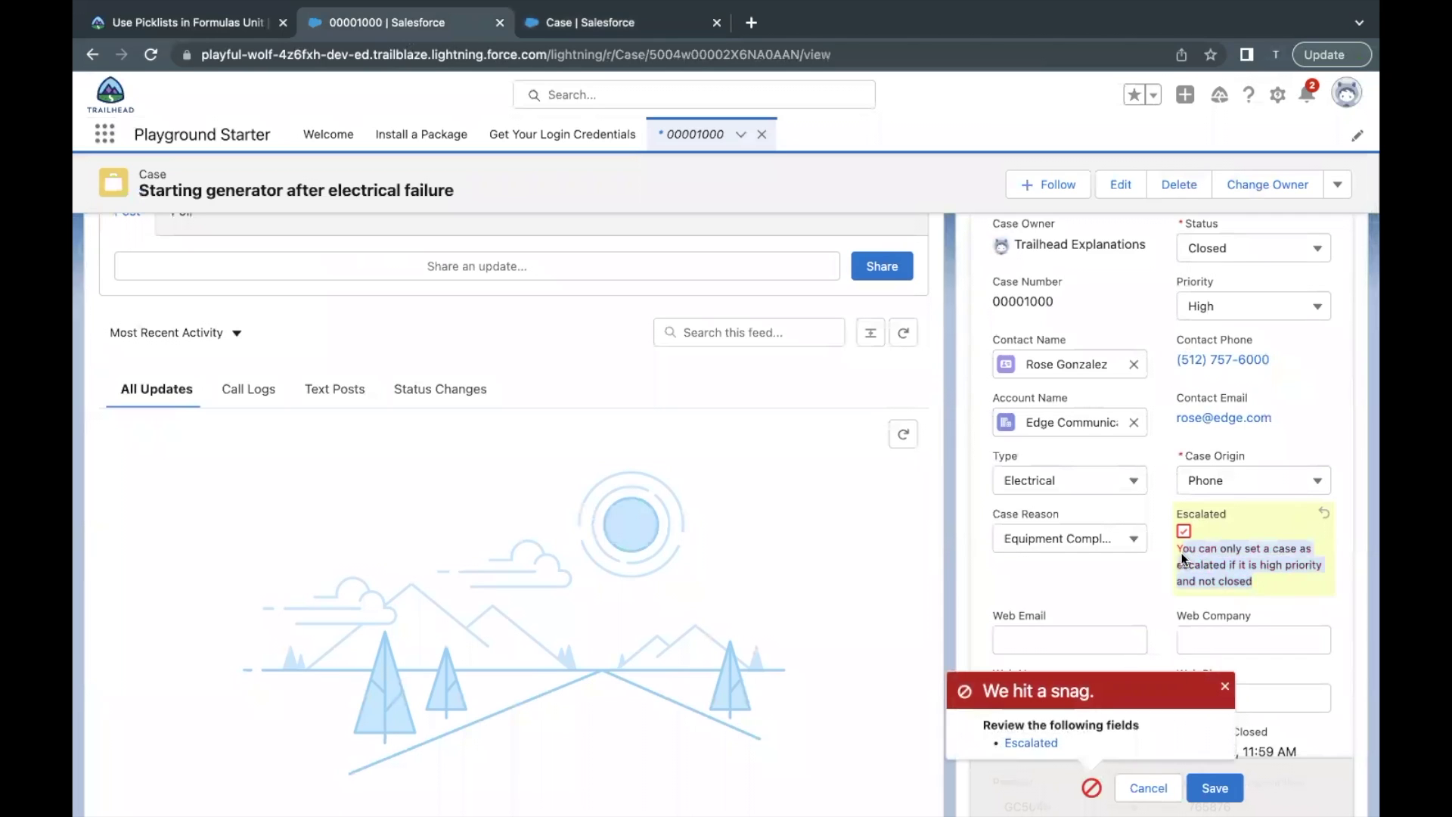
Step: Set the case's Status to New and Priority to Medium, and try to save it as escalated
{"action": "left_click", "coordinate": [1264, 257]}
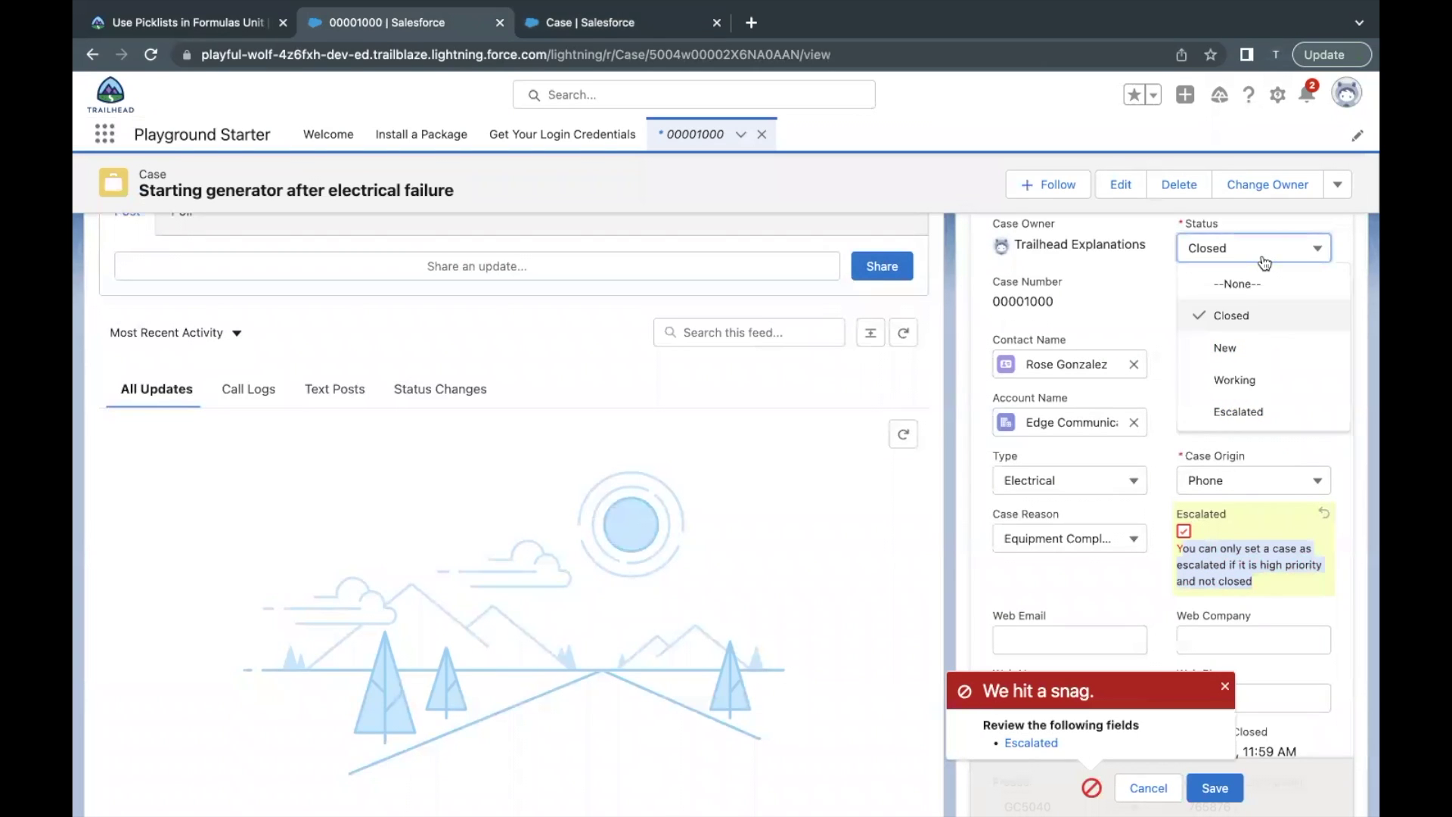
{"action": "left_click", "coordinate": [1240, 352]}
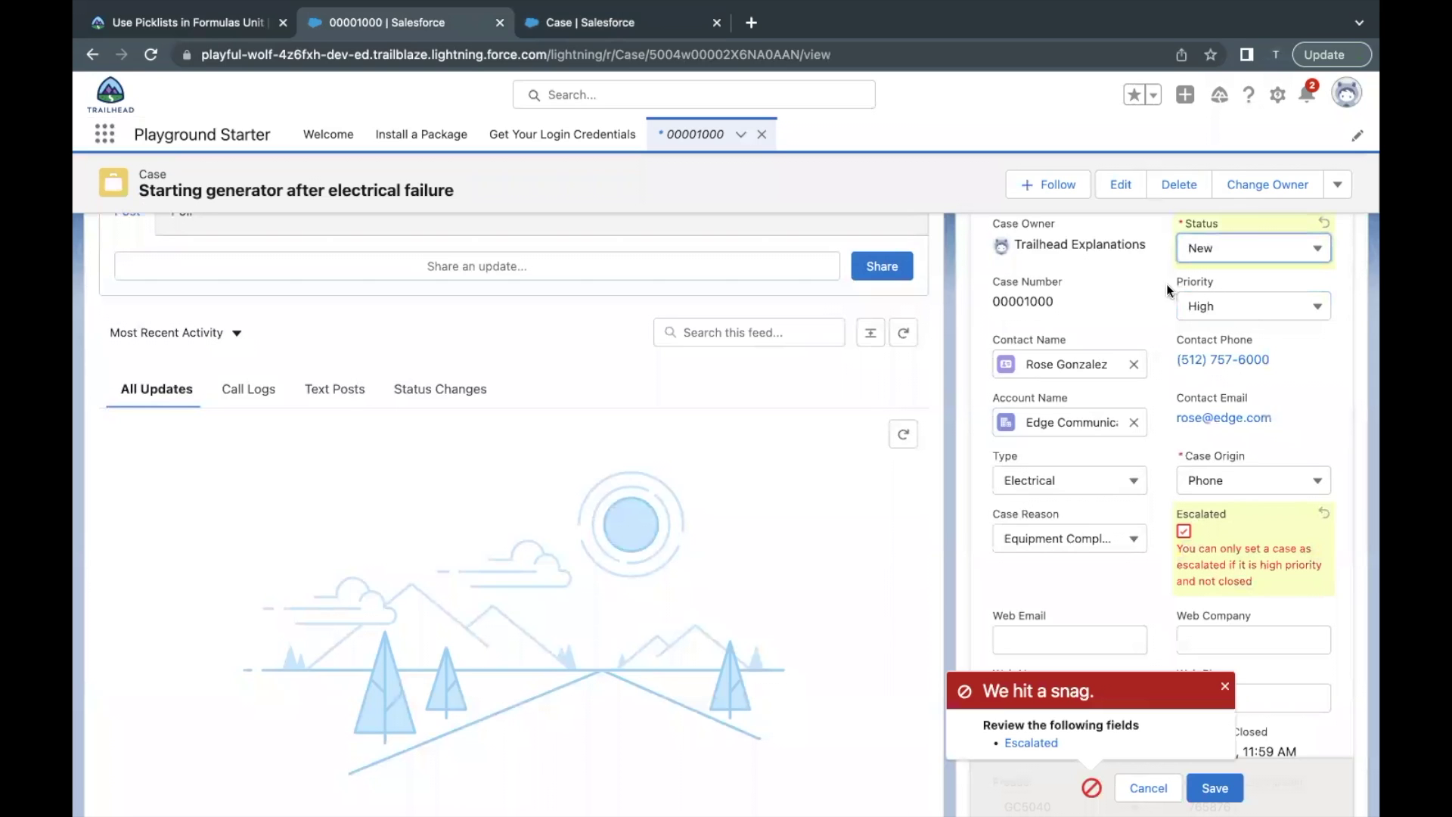
{"action": "left_click_drag", "start_coordinate": [1166, 288], "coordinate": [1206, 288]}
{"action": "left_click", "coordinate": [1214, 283]}
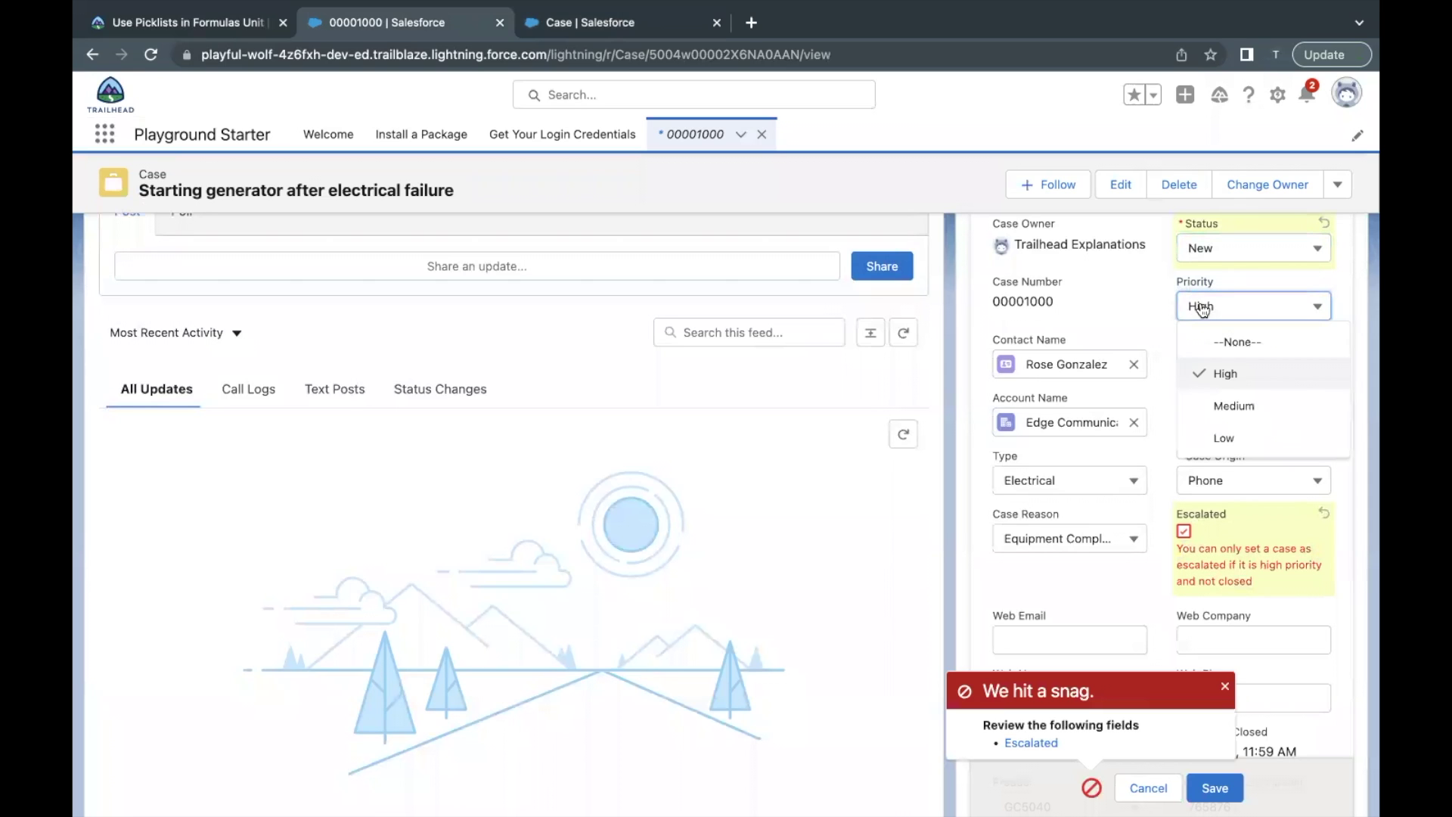
{"action": "left_click", "coordinate": [1220, 407]}
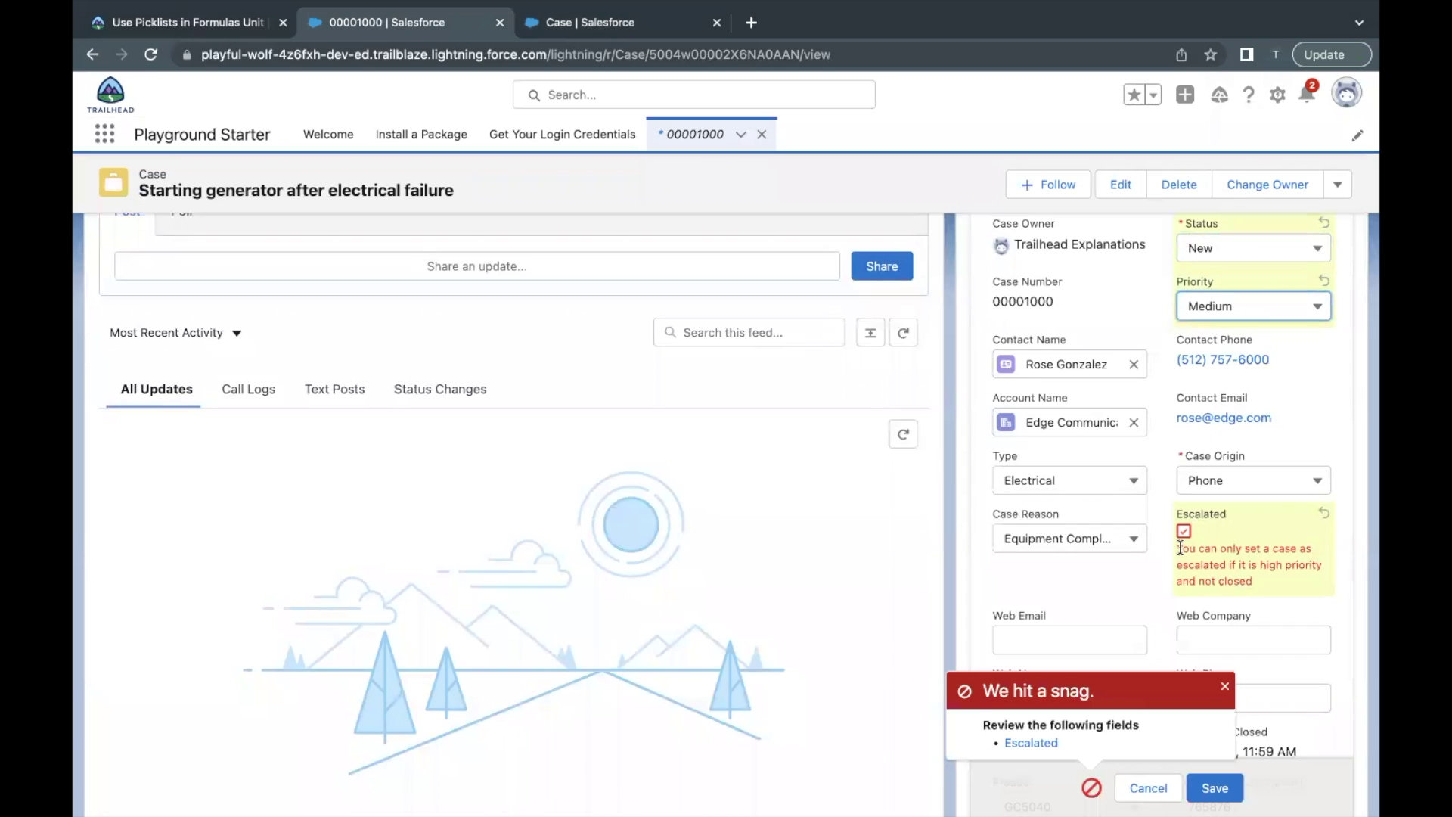
{"action": "left_click_drag", "start_coordinate": [1181, 549], "coordinate": [1207, 549]}
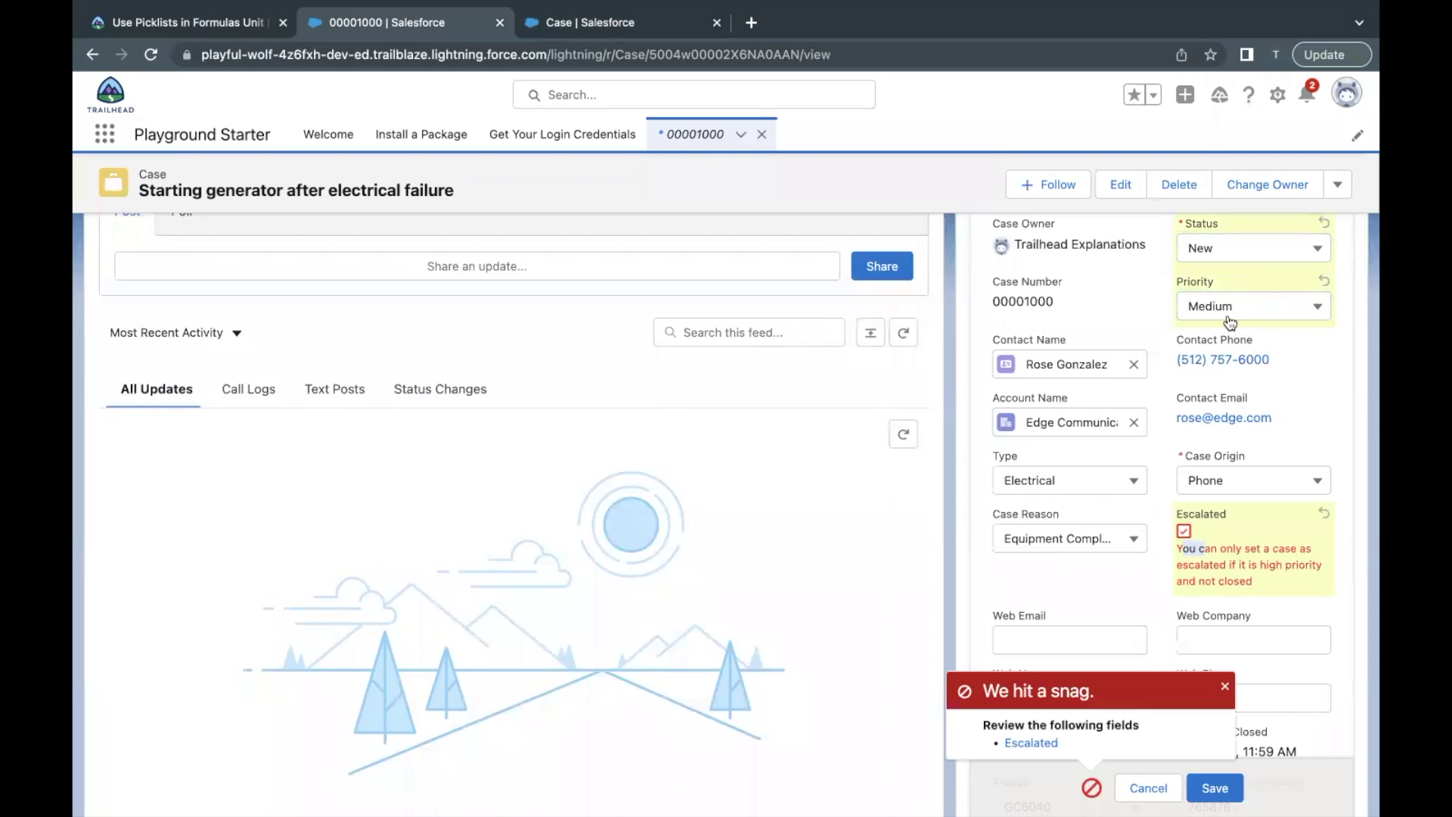
{"action": "left_click", "coordinate": [1186, 520]}
{"action": "left_click", "coordinate": [1206, 779]}
Step: Recheck the Closed status condition in the validation rule and set the case's Priority to High
{"action": "left_click", "coordinate": [692, 25]}
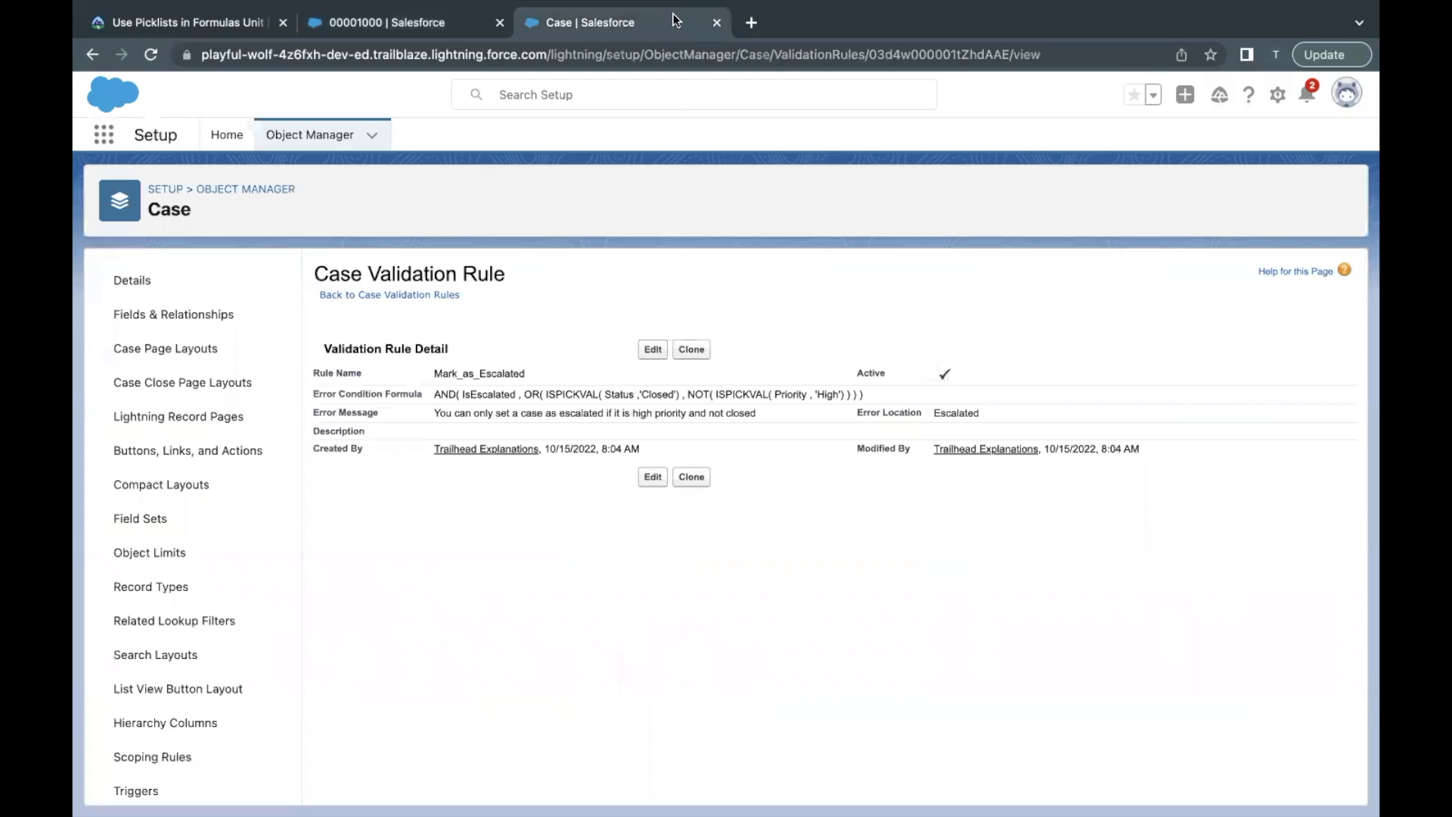
{"action": "left_click_drag", "start_coordinate": [574, 394], "coordinate": [671, 394]}
{"action": "left_click", "coordinate": [342, 24]}
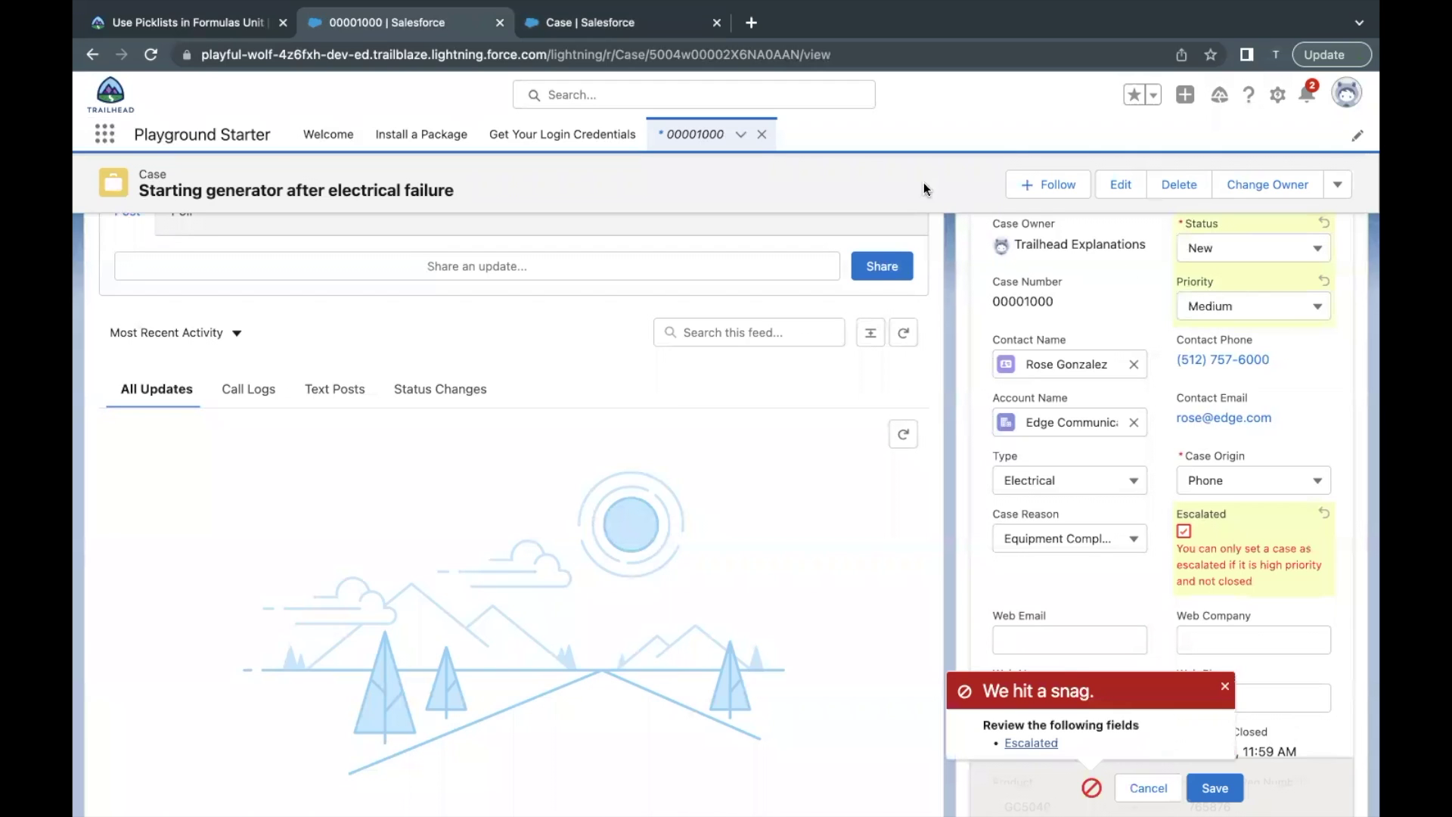
{"action": "left_click", "coordinate": [1220, 310]}
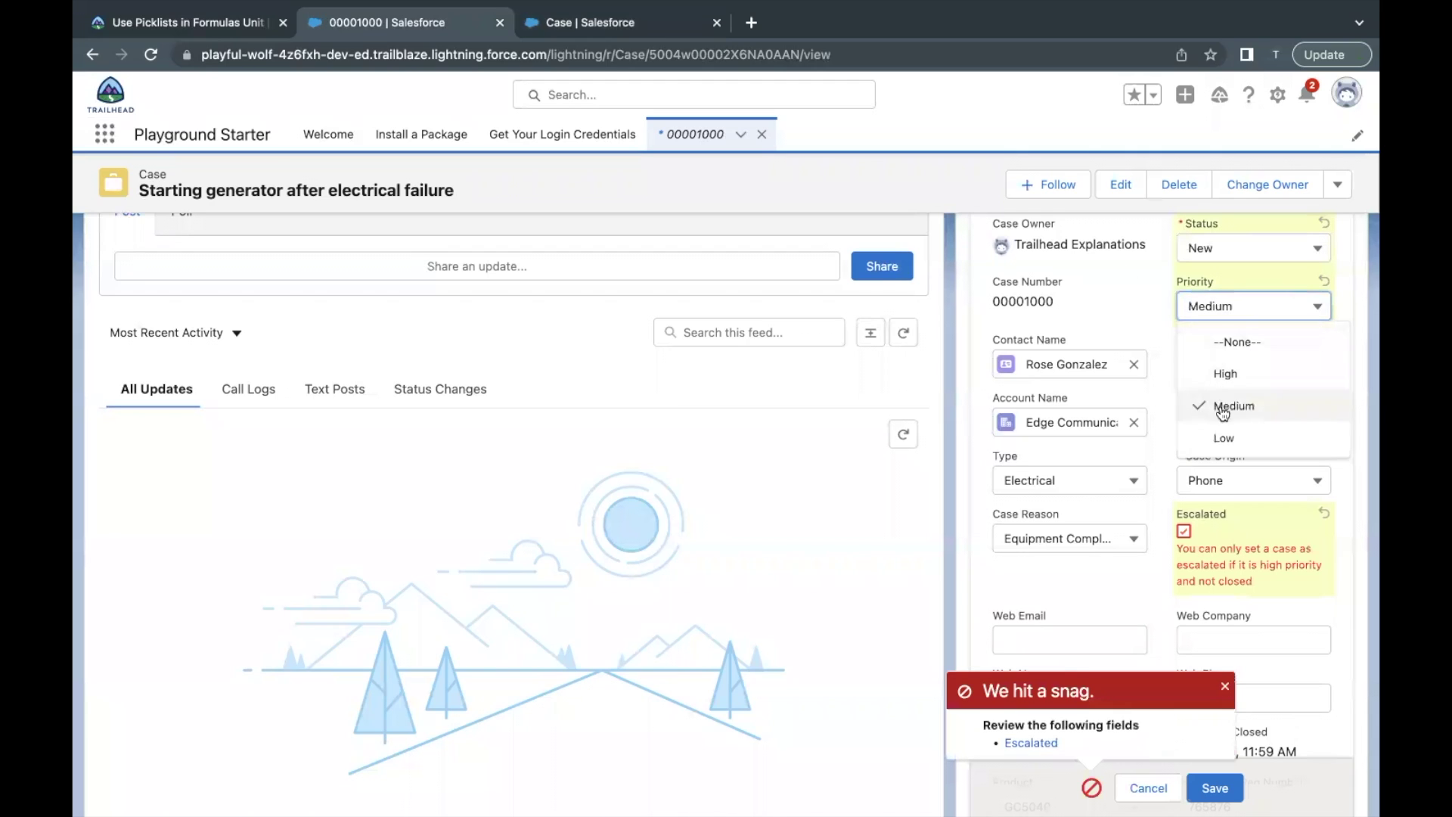
{"action": "left_click", "coordinate": [1240, 373]}
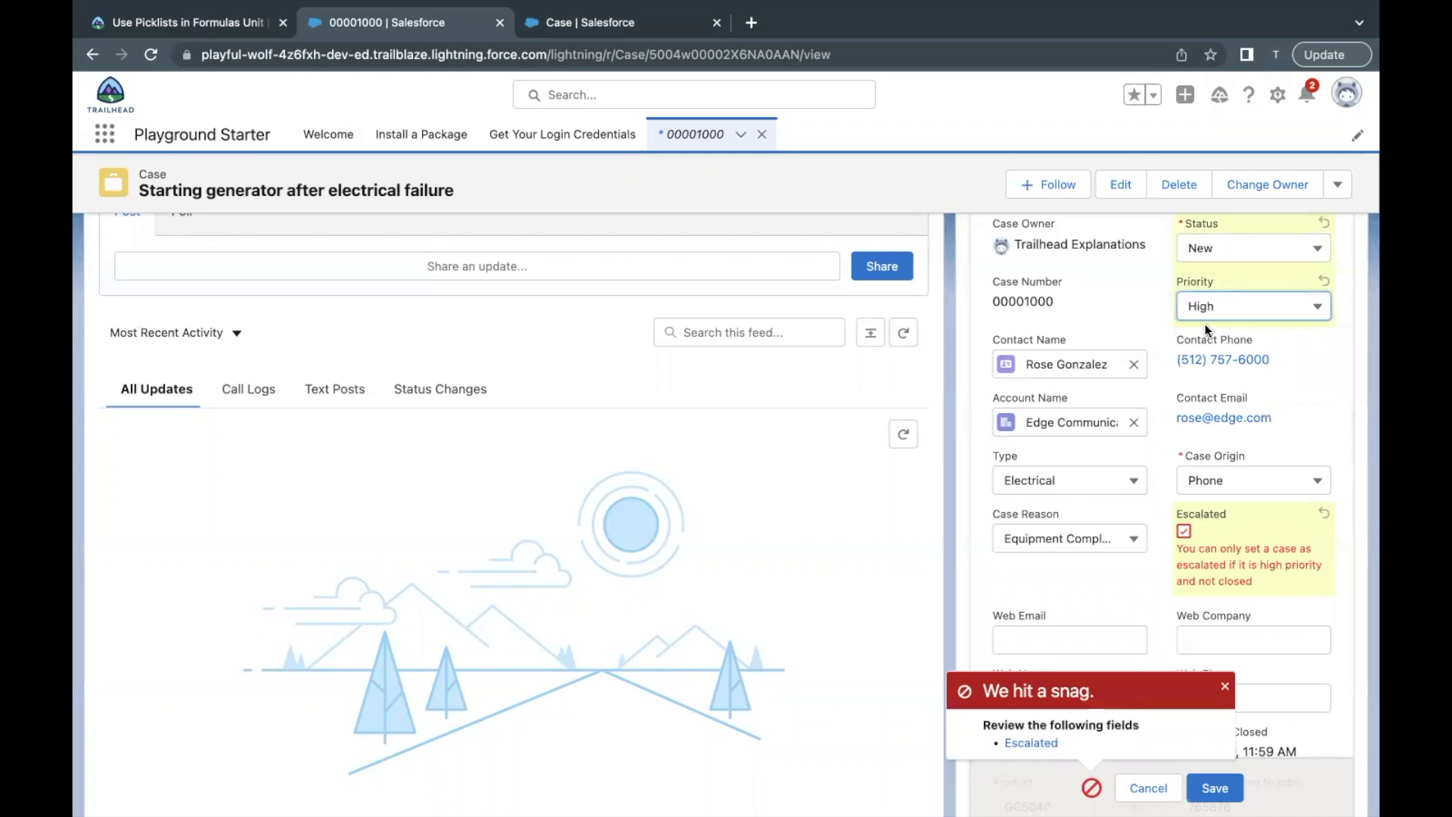
Step: Examine the NOT(ISPICKVAL(Priority, 'High')) condition in the Mark_as_Escalated rule's formula
{"action": "left_click", "coordinate": [618, 24]}
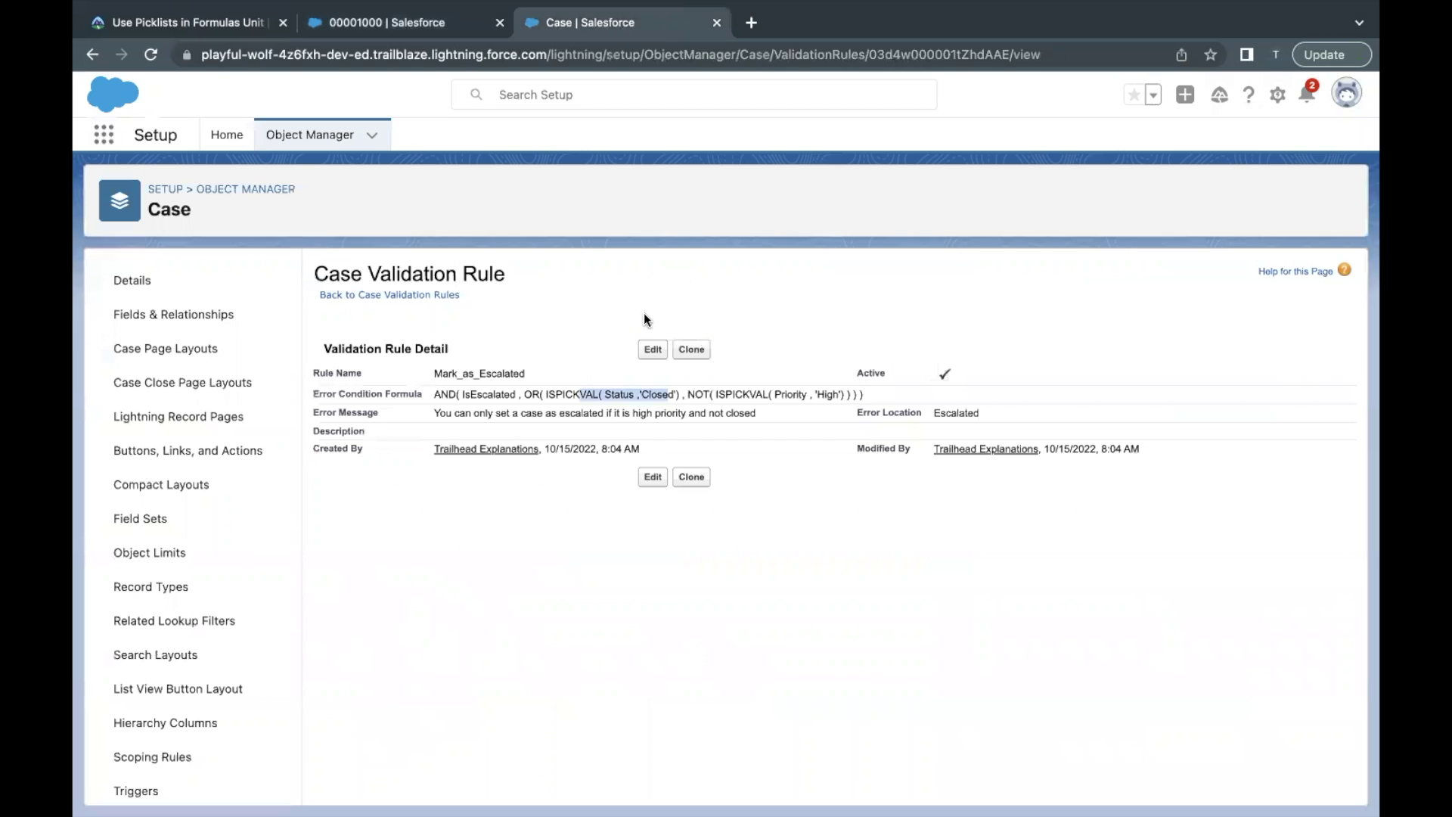
{"action": "left_click_drag", "start_coordinate": [685, 394], "coordinate": [835, 387]}
{"action": "left_click", "coordinate": [835, 387]}
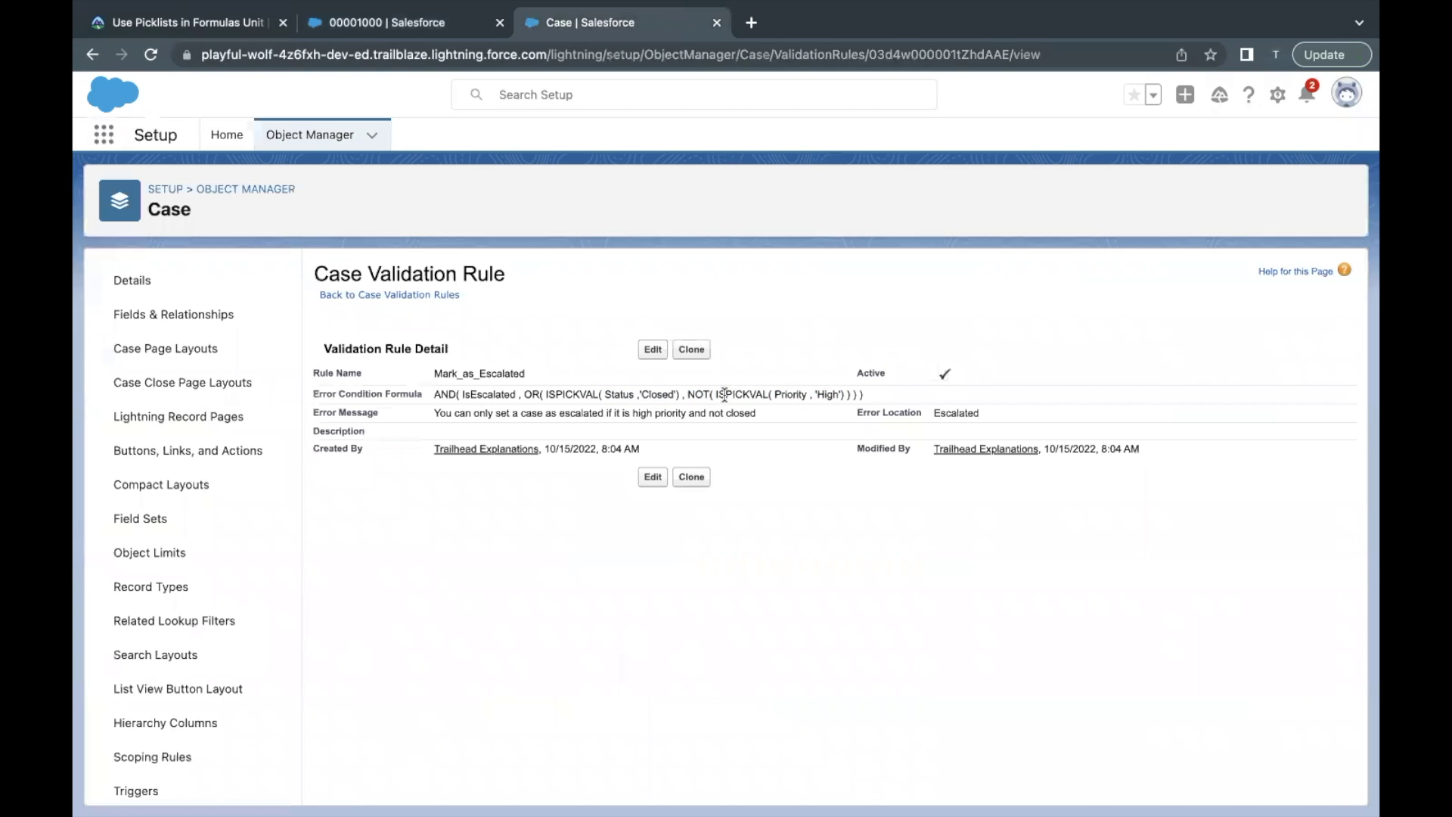
{"action": "left_click_drag", "start_coordinate": [686, 395], "coordinate": [793, 394]}
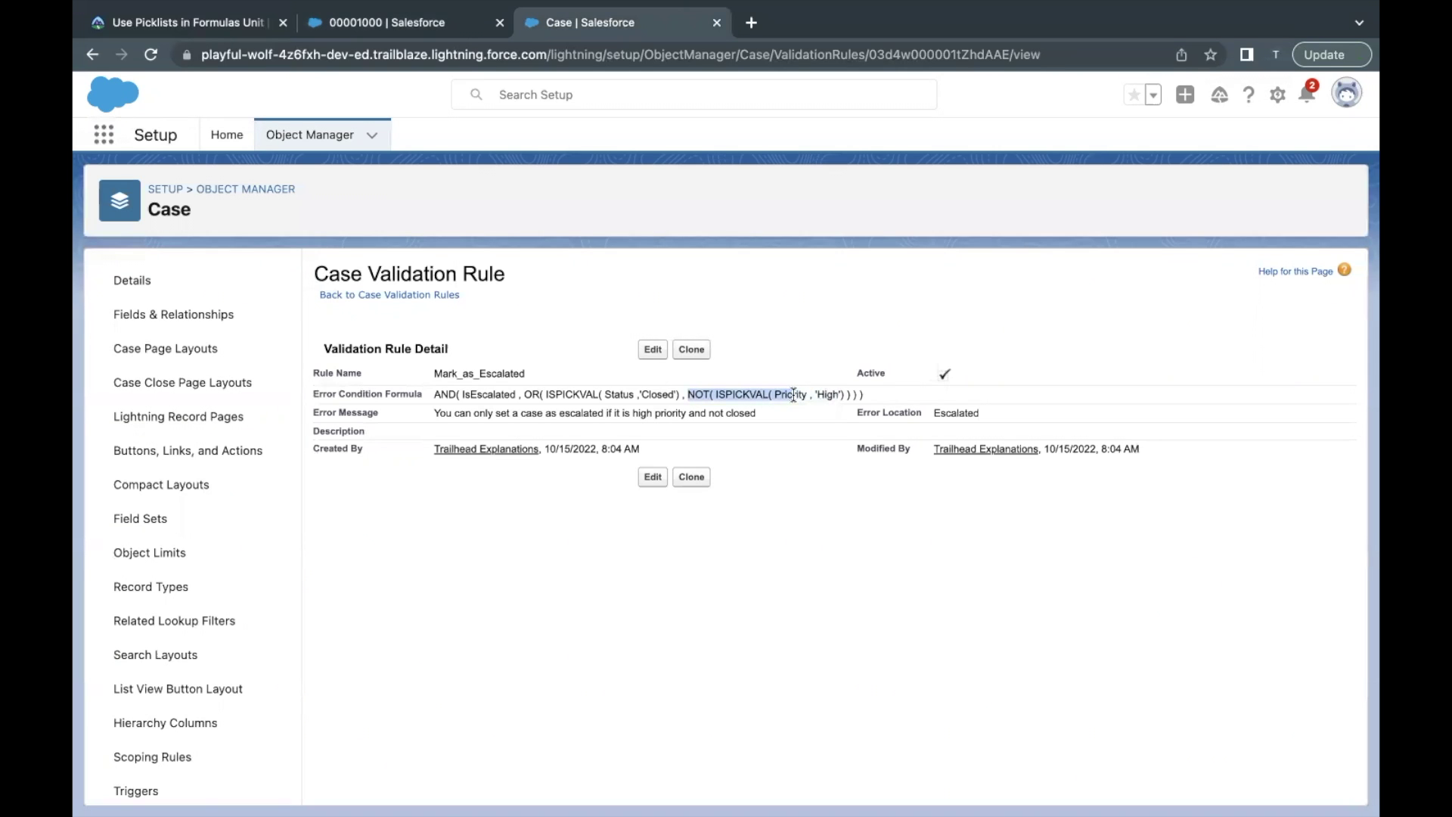
Step: Save the escalated case and review its updated details
{"action": "left_click", "coordinate": [416, 24]}
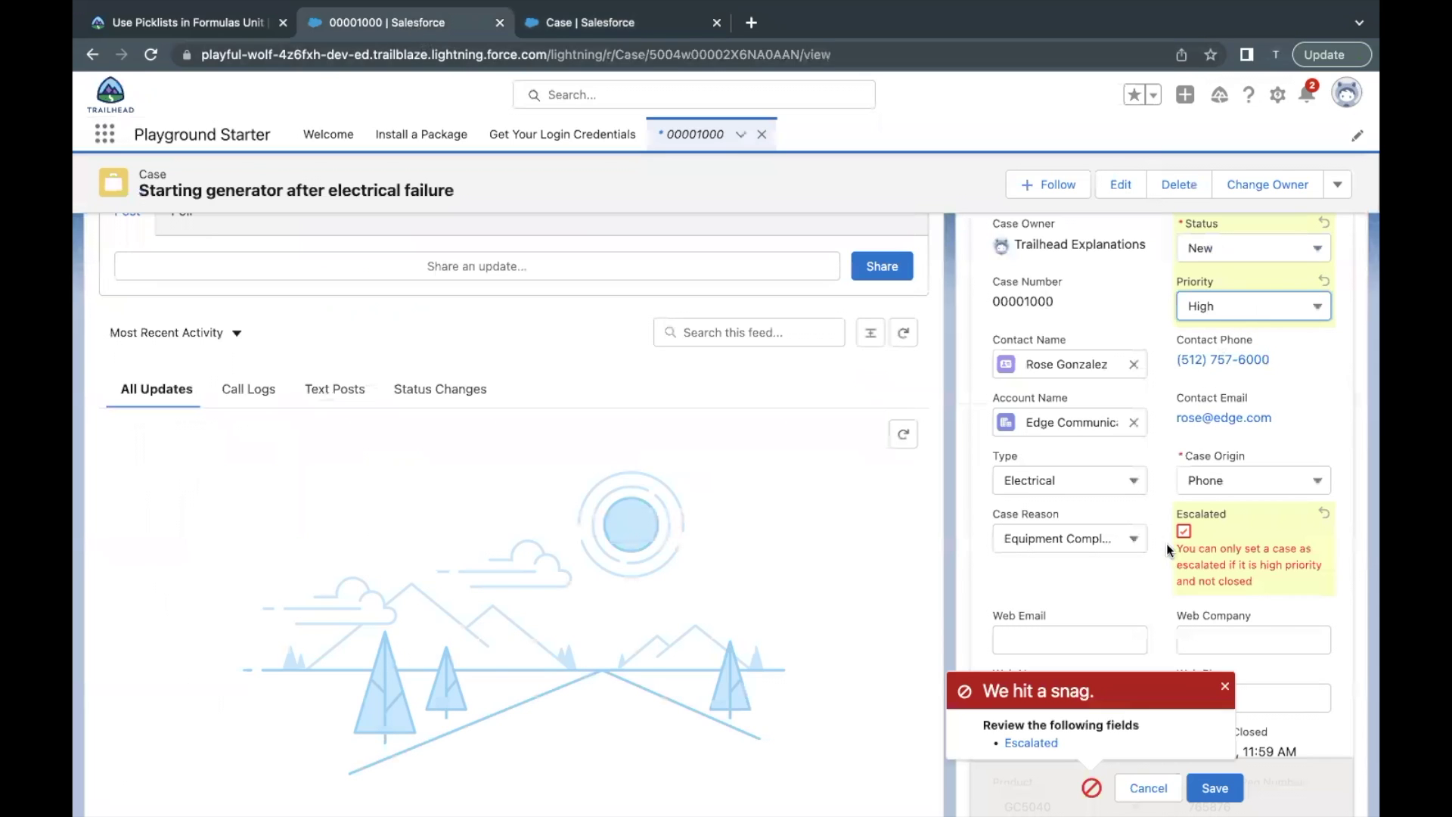
{"action": "left_click", "coordinate": [1214, 787]}
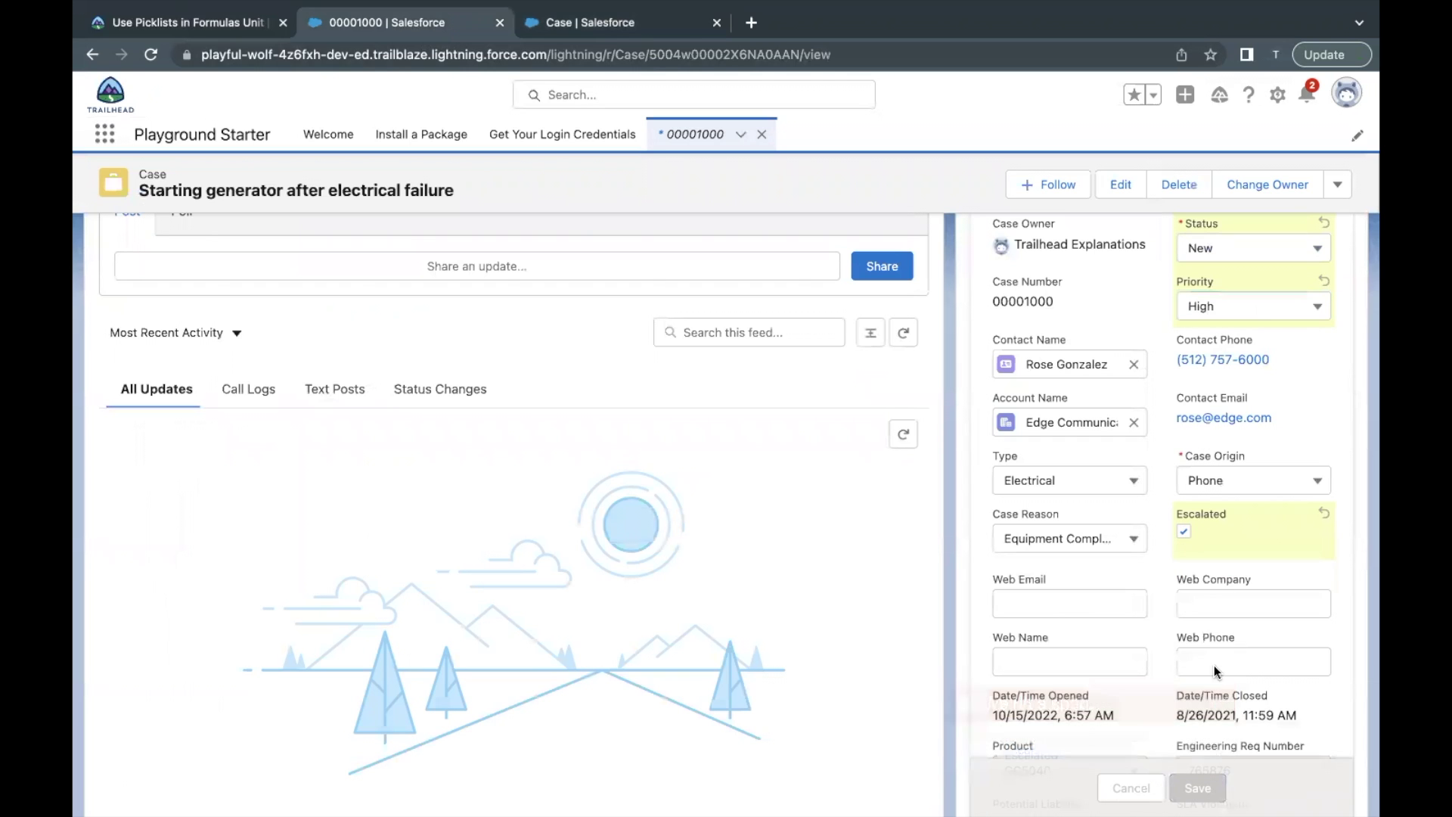
{"action": "scroll", "coordinate": [1210, 587], "scroll_direction": "up", "scroll_amount": 1}
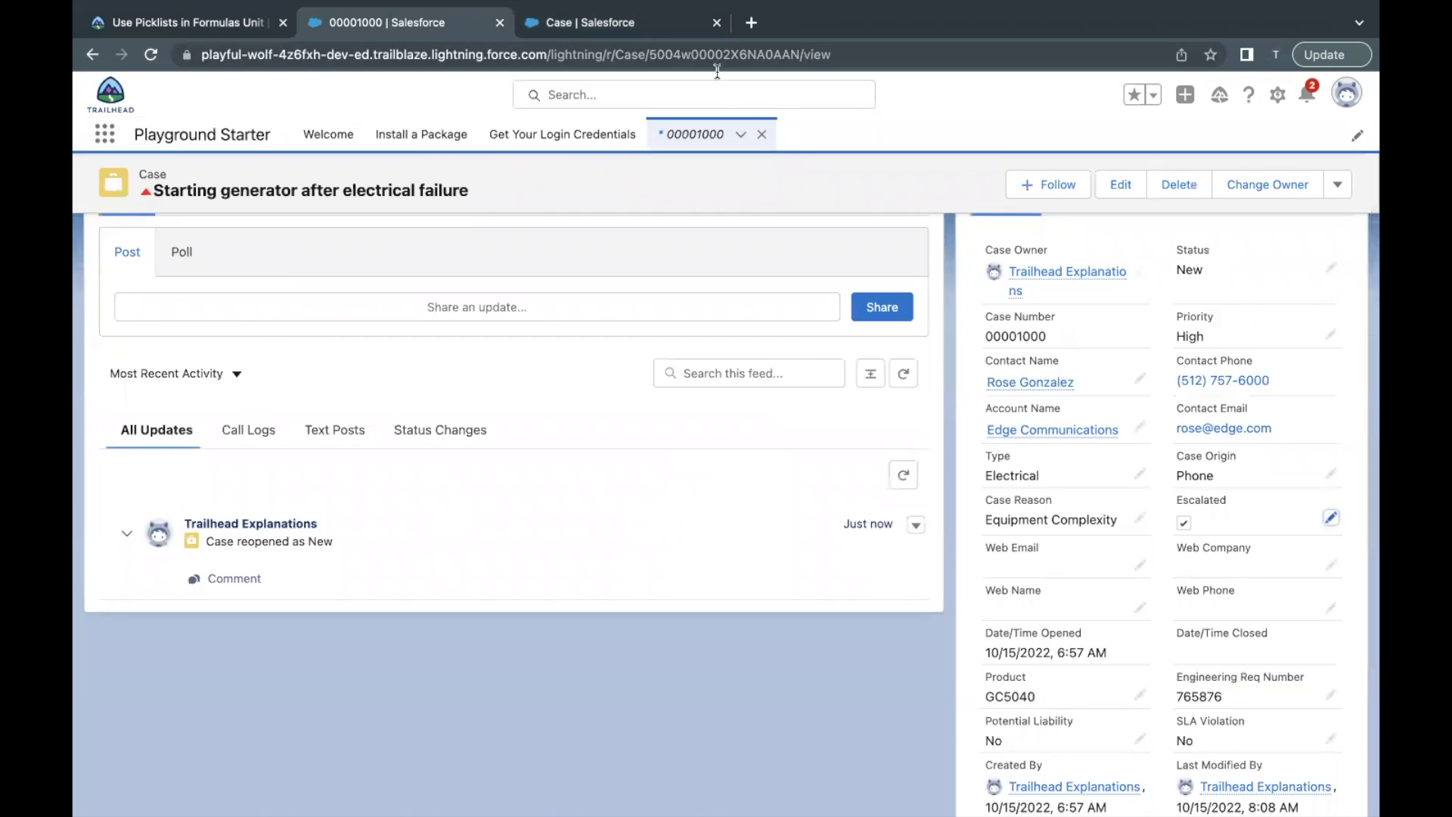
Step: Return to the Use Picklists in Formulas unit on Trailhead and submit the challenge for checking
{"action": "left_click", "coordinate": [665, 30]}
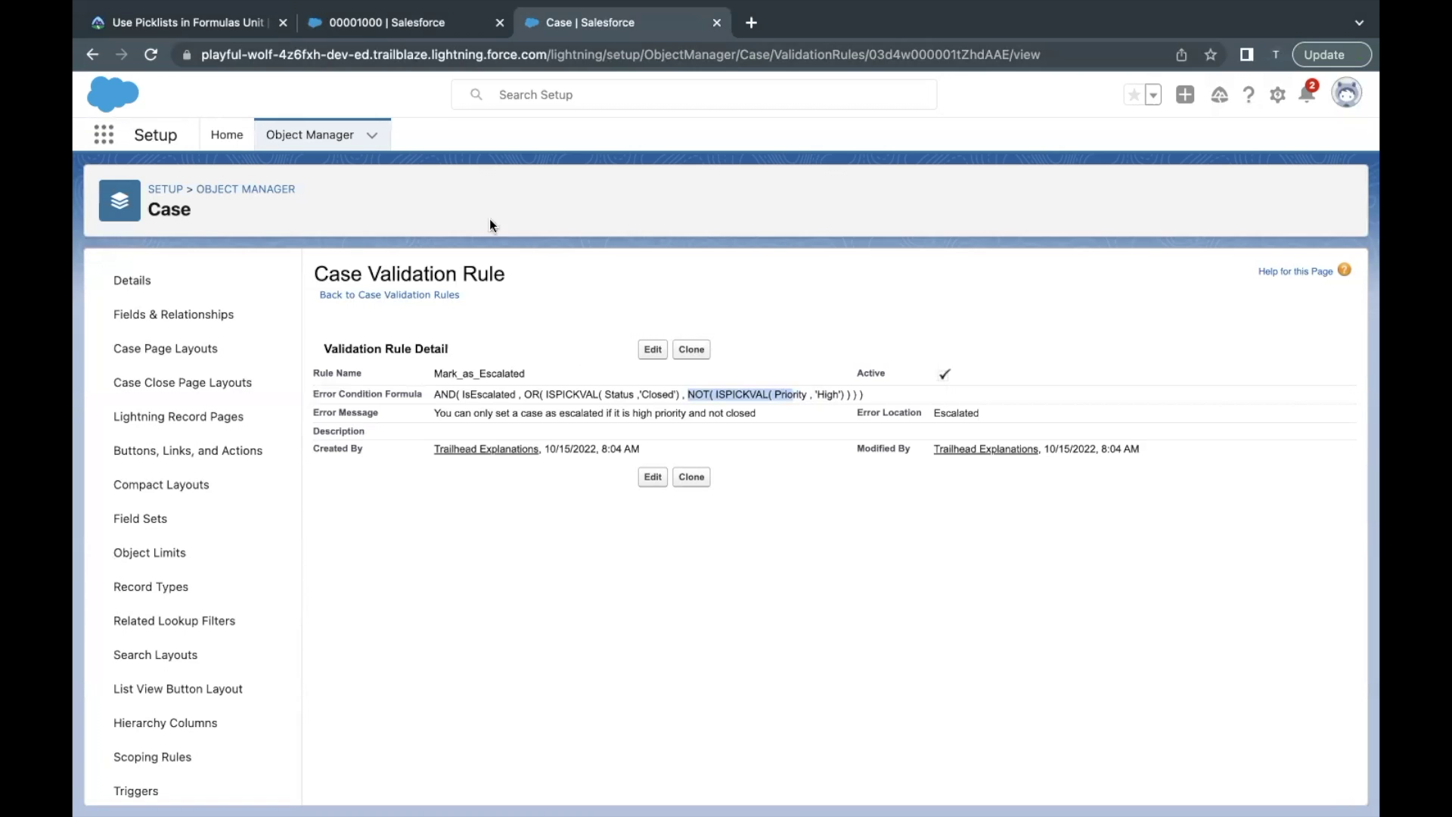
{"action": "left_click", "coordinate": [204, 29]}
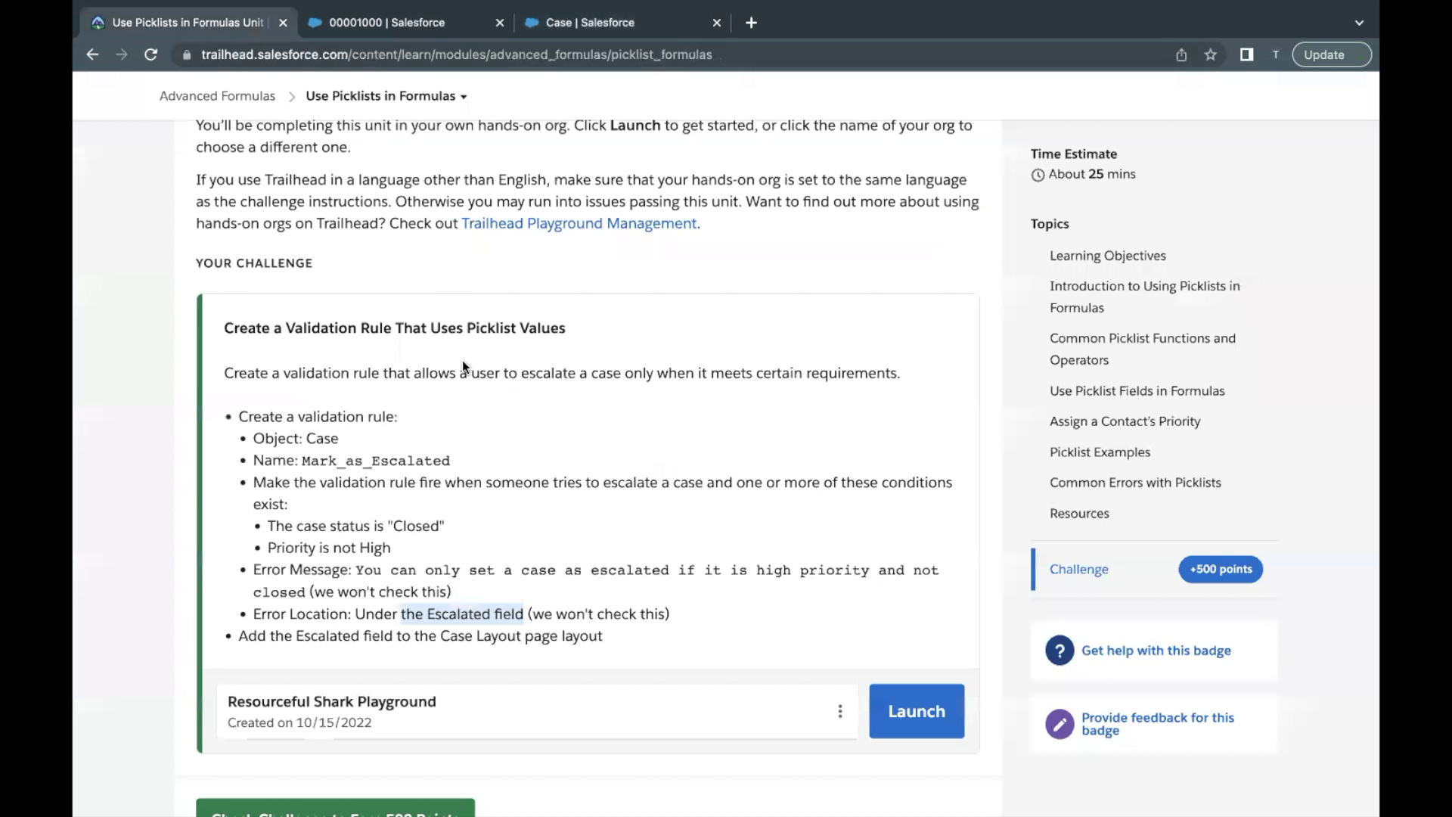
{"action": "scroll", "coordinate": [464, 366], "scroll_direction": "down", "scroll_amount": 1}
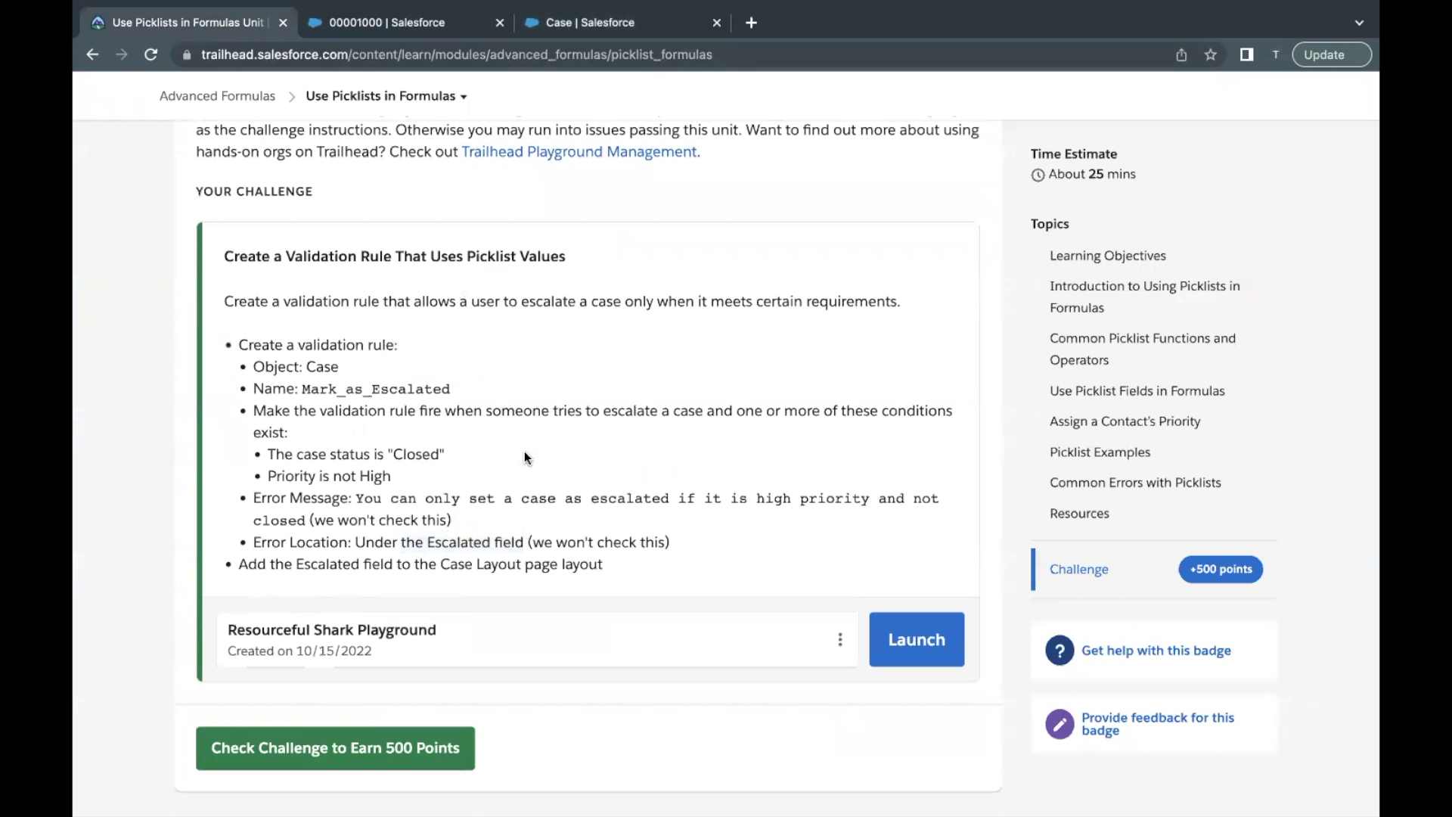
{"action": "scroll", "coordinate": [386, 687], "scroll_direction": "down", "scroll_amount": 1}
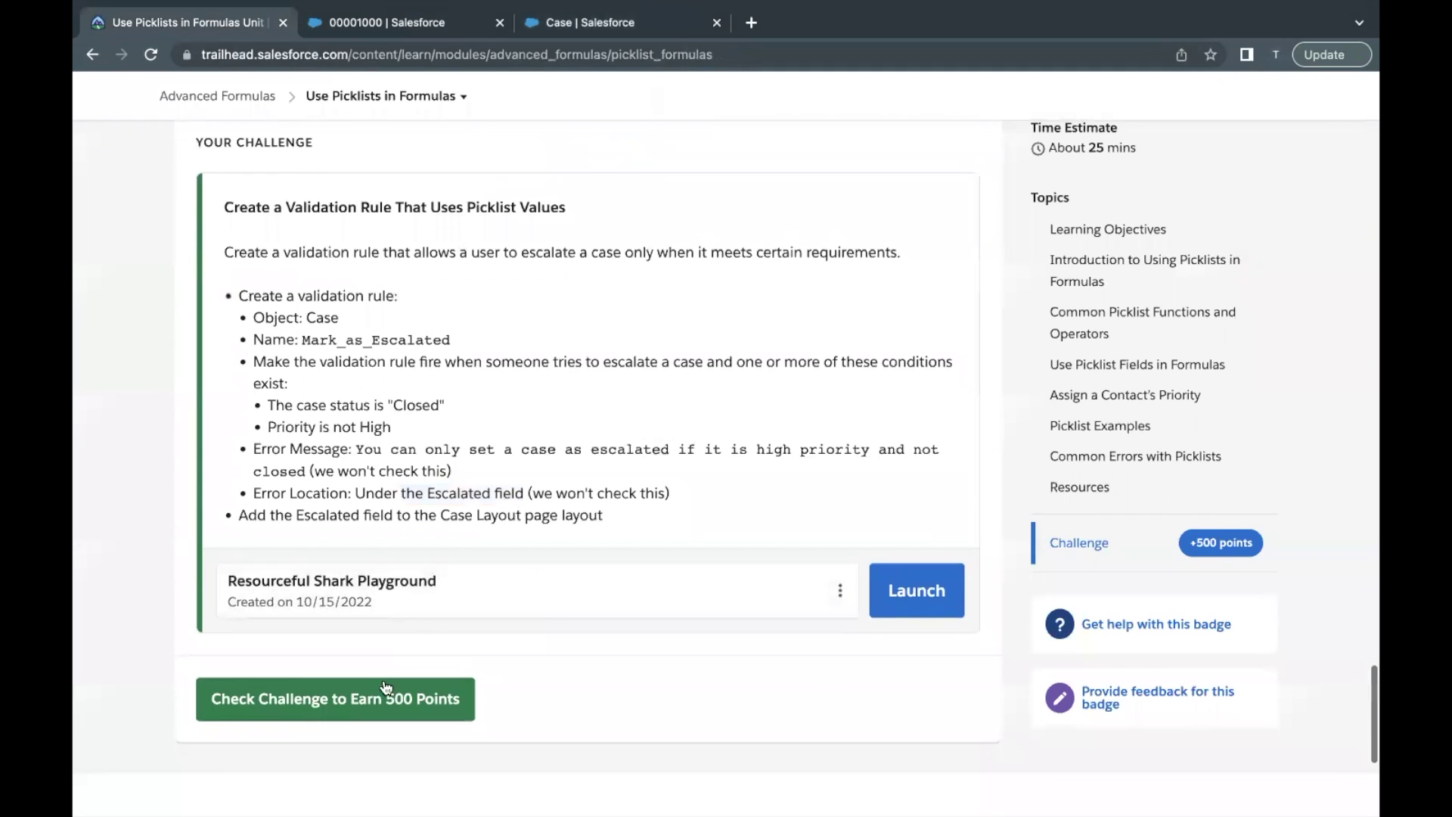
{"action": "left_click", "coordinate": [382, 689]}
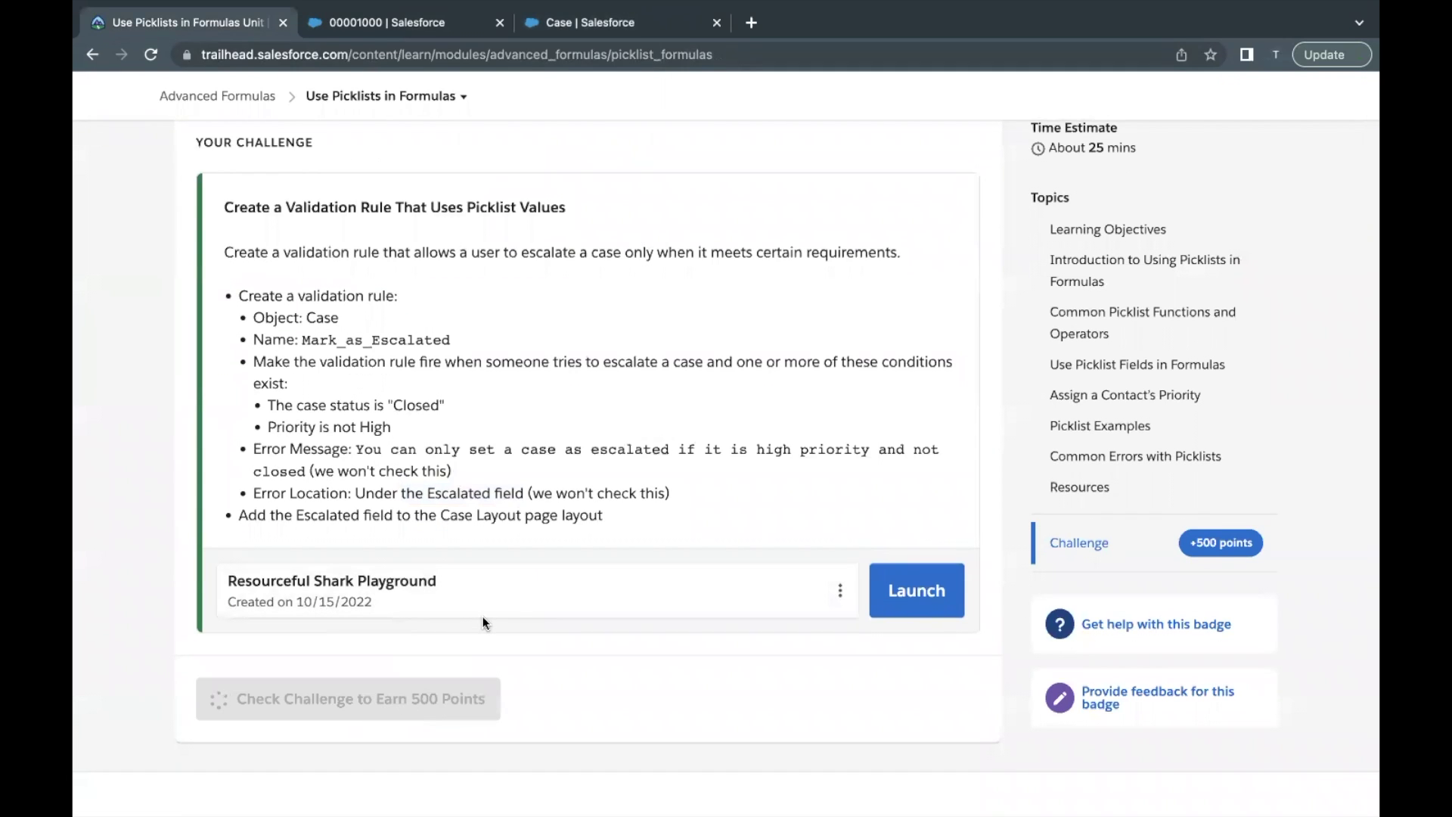